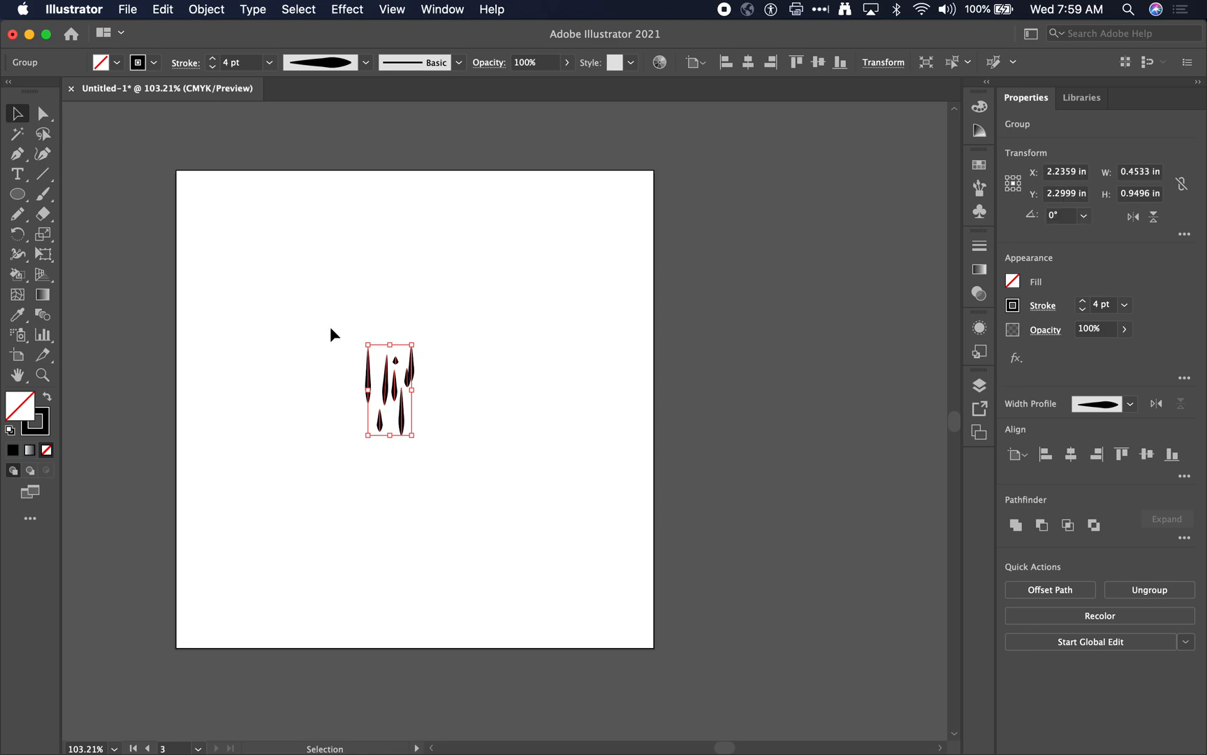
# Expand the appearance of the grouped tapered strokes into filled shapes and deselect them.
pyautogui.scroll(5, 409, 370)
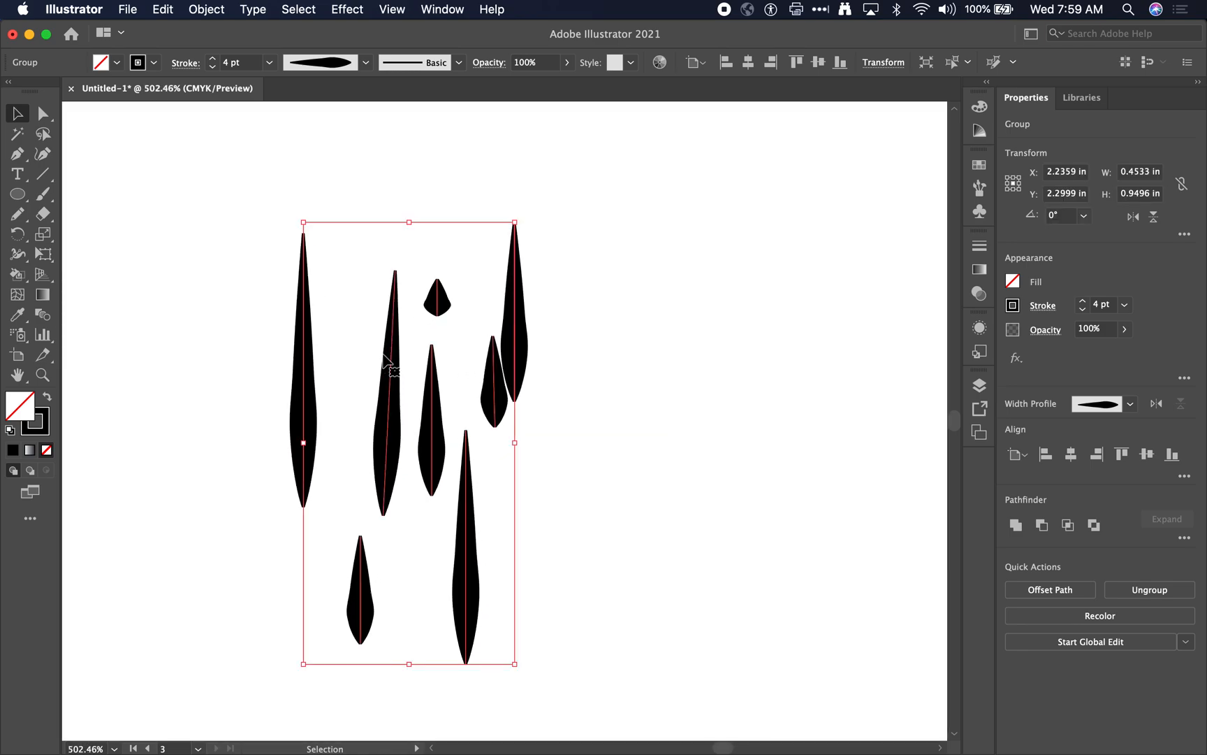
pyautogui.click(208, 9)
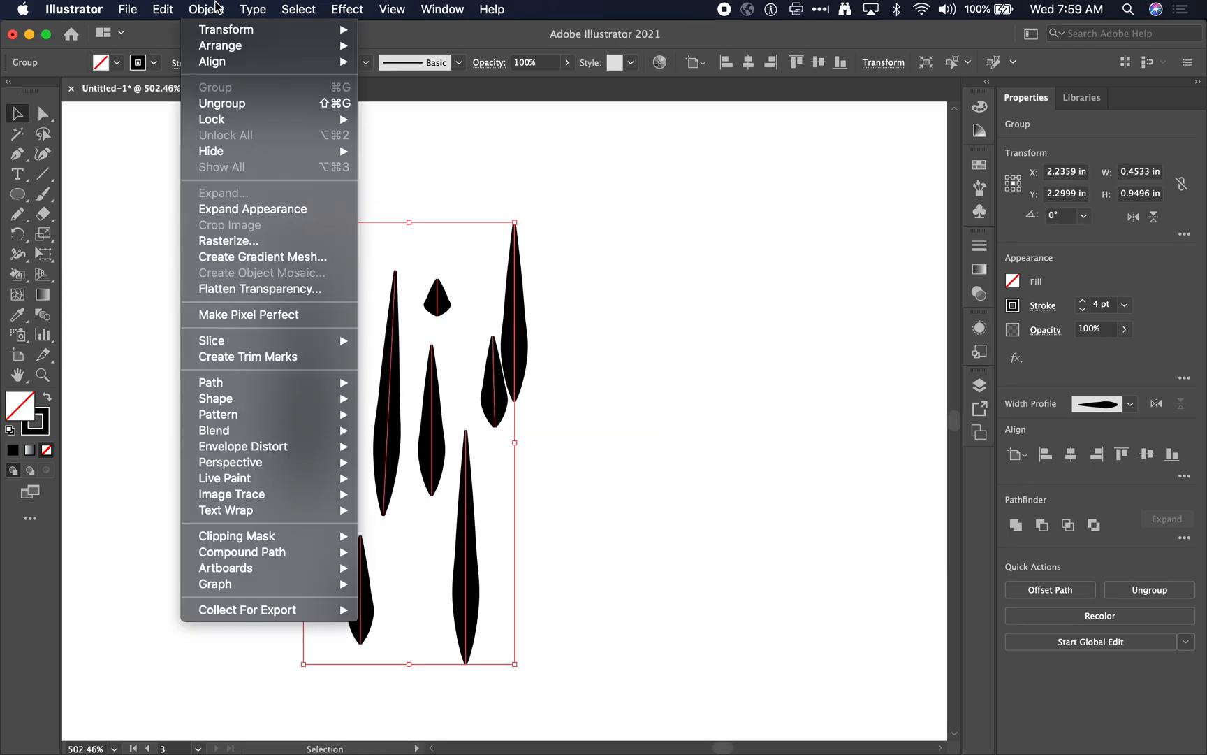
pyautogui.click(239, 210)
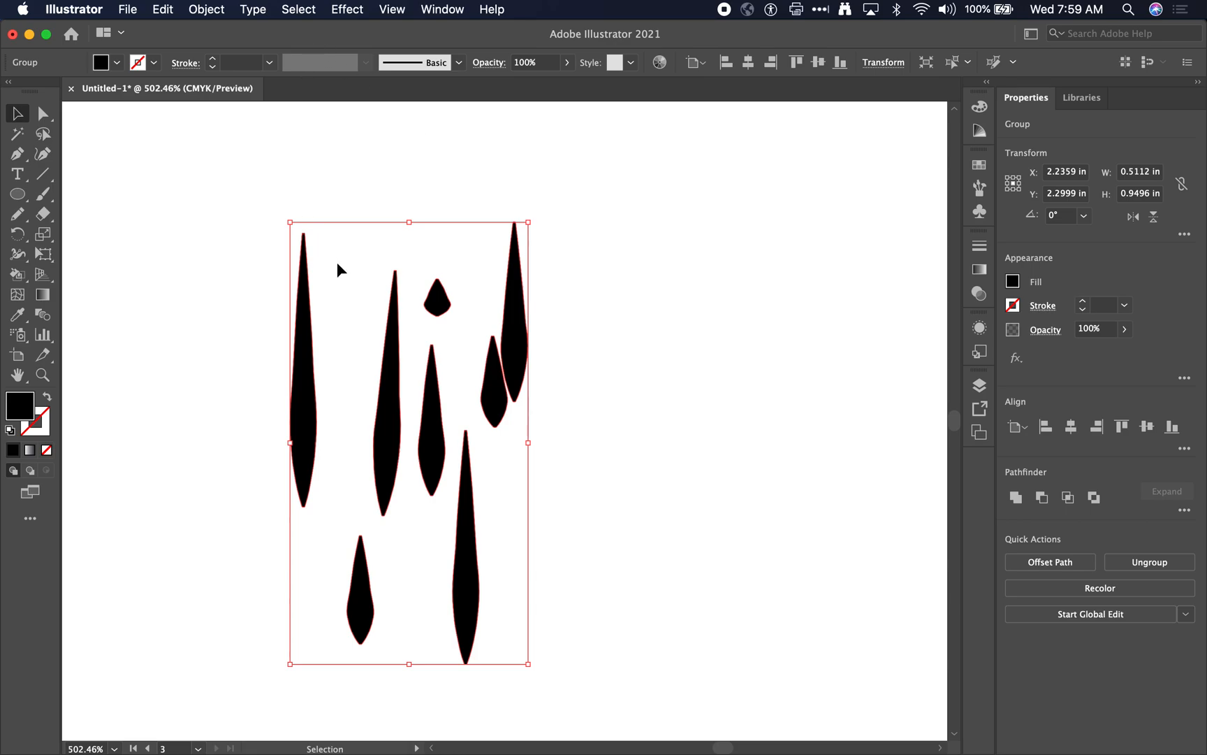
pyautogui.scroll(-1, 342, 260)
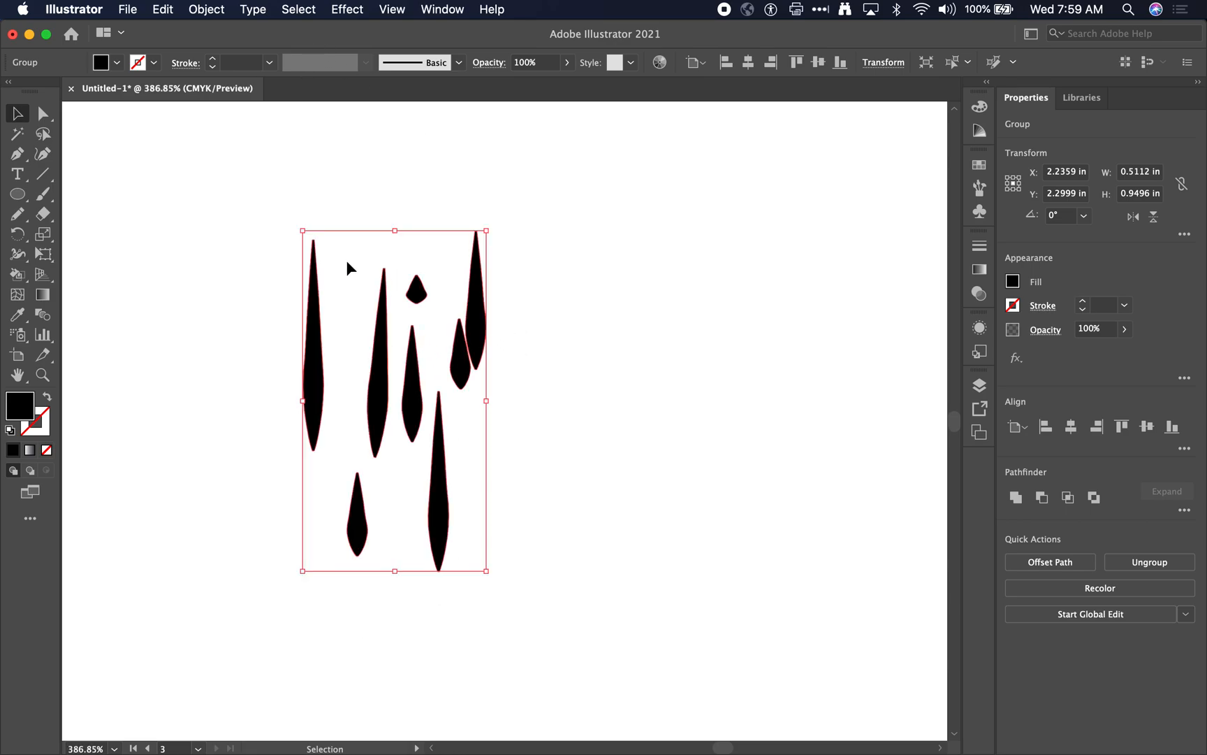
pyautogui.click(262, 187)
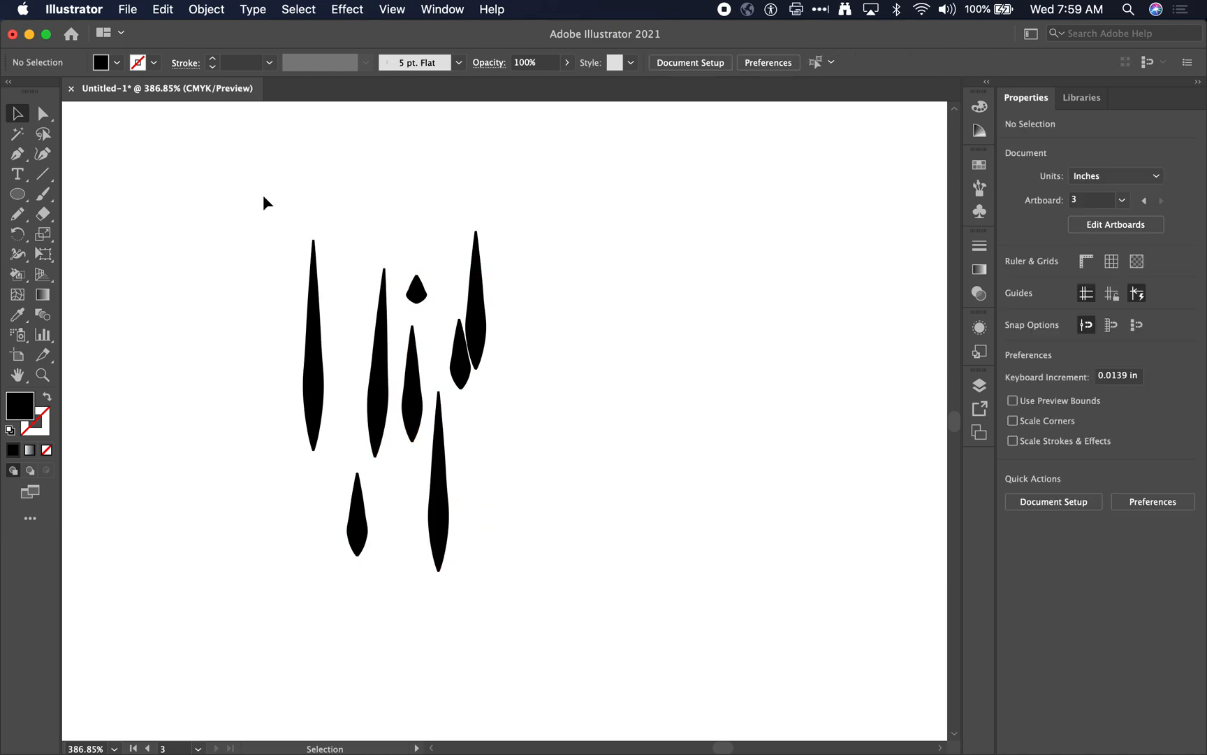
# Move the group of tapered shapes about 0.29 in to the right and make a pattern from it.
pyautogui.click(314, 341)
pyautogui.moveTo(319, 364); pyautogui.dragTo(424, 355)
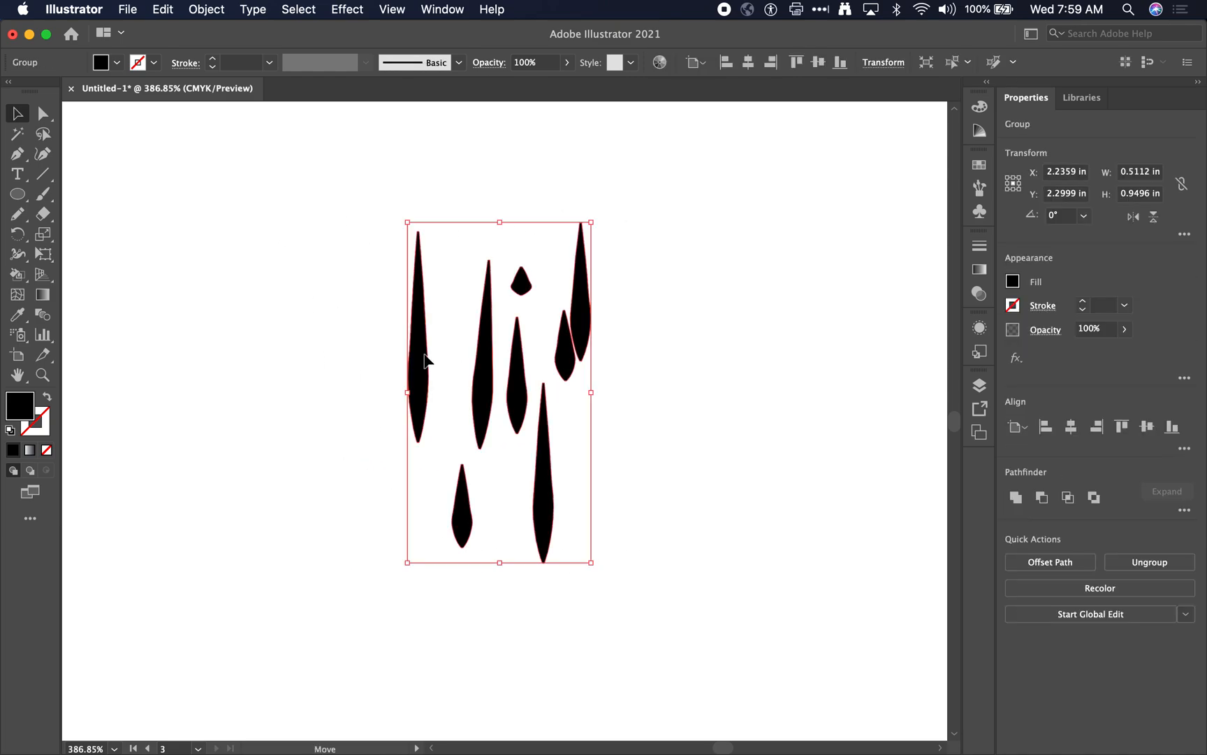
pyautogui.click(204, 9)
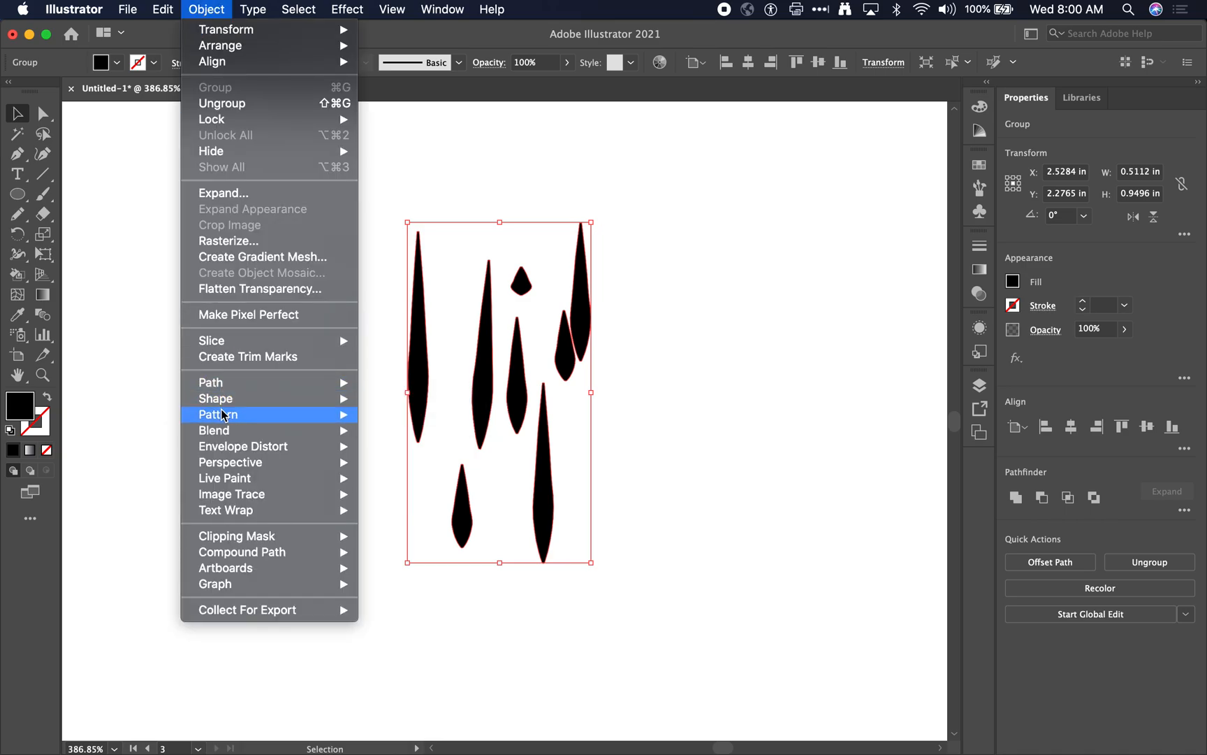
pyautogui.moveTo(227, 414)
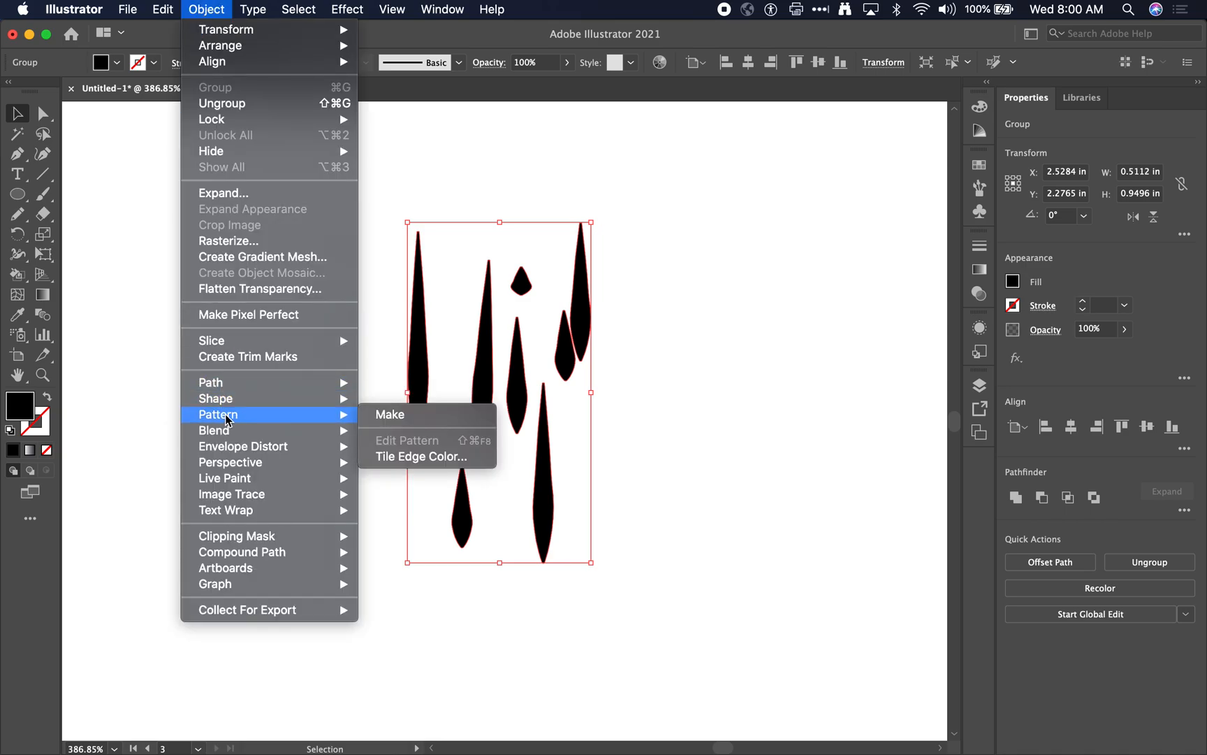
pyautogui.click(388, 415)
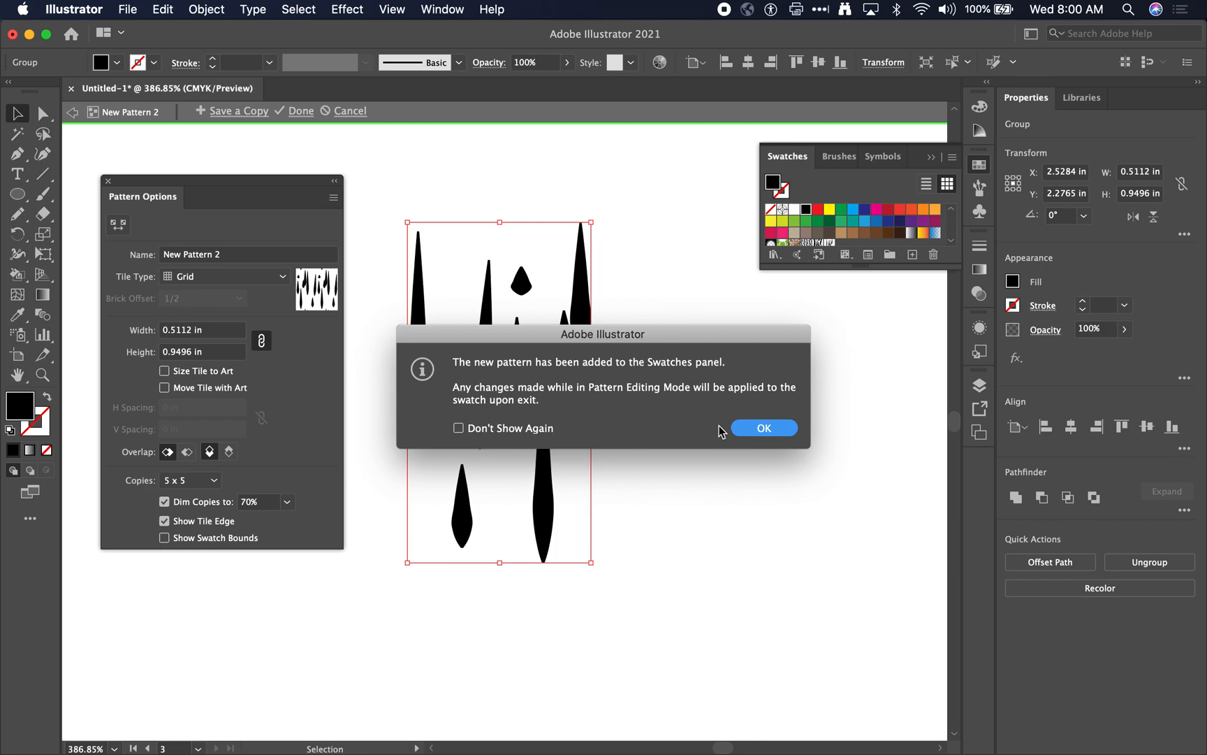
pyautogui.click(764, 428)
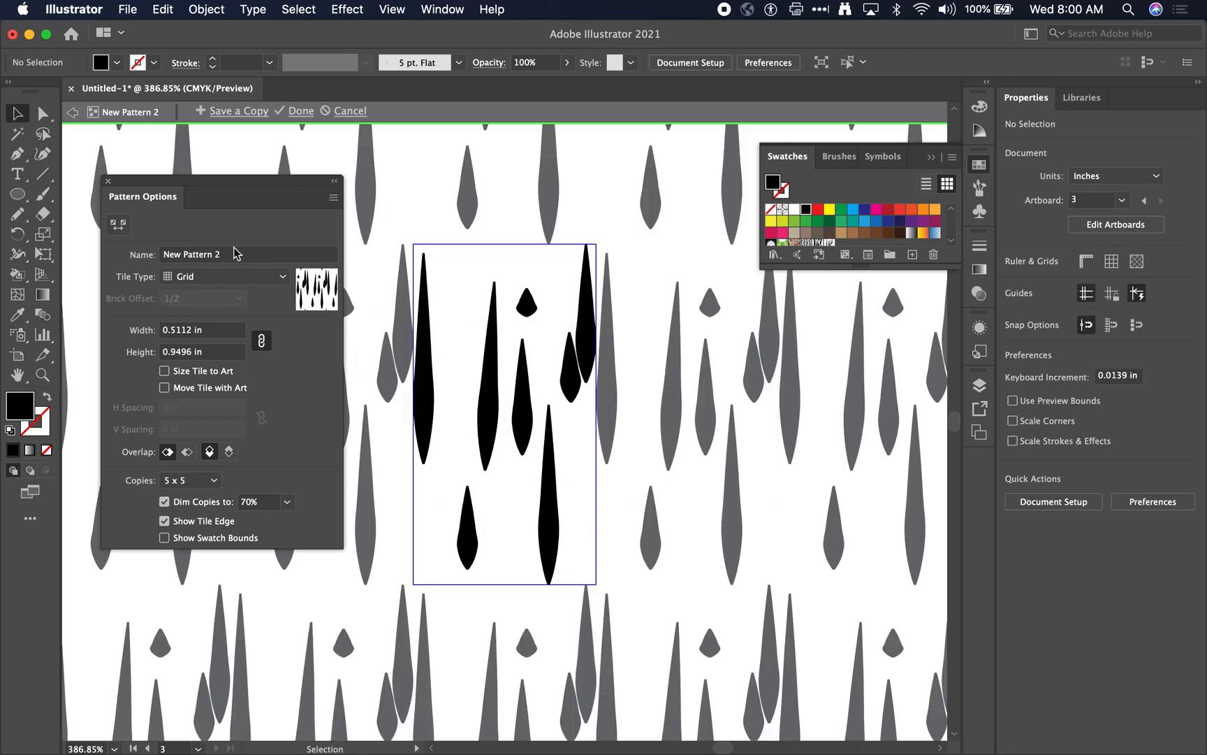
# Reposition the individual drops within the pattern tile to spread them more evenly and separate the overlapping ones.
pyautogui.rightClick(191, 175)
pyautogui.click(130, 179)
pyautogui.scroll(-3, 595, 436)
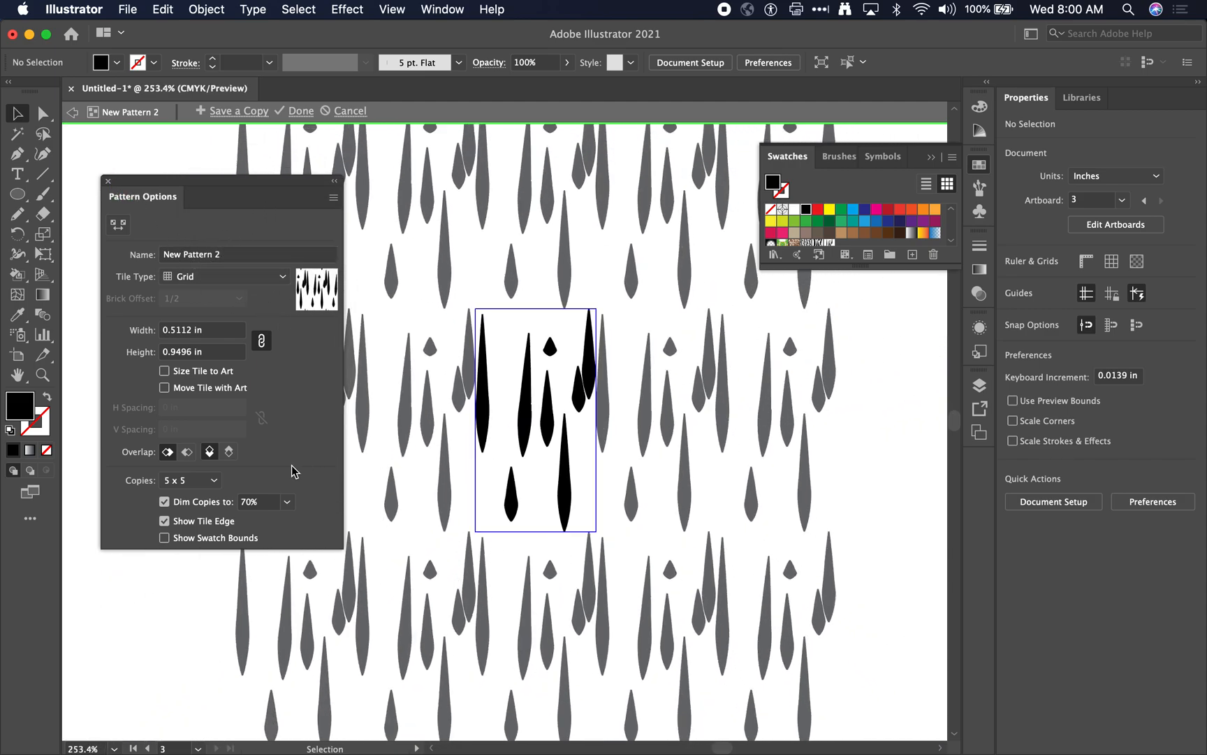
pyautogui.scroll(-2, 587, 436)
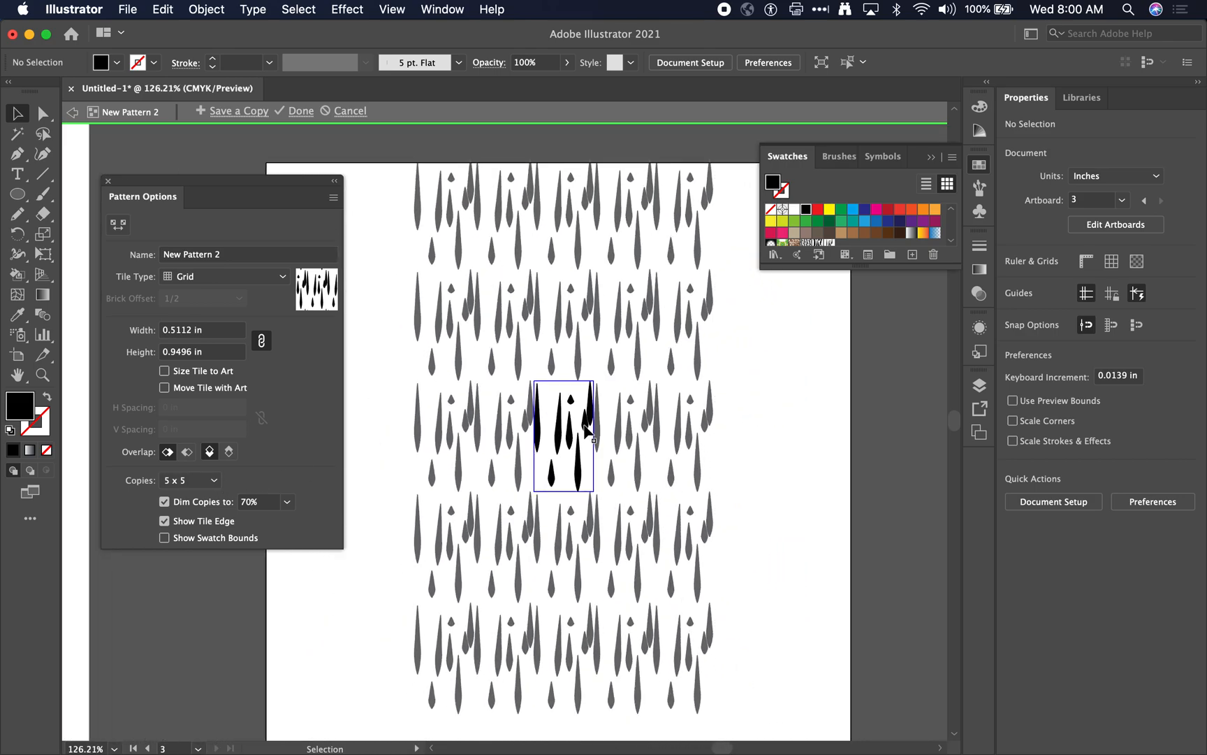
pyautogui.moveTo(556, 447); pyautogui.dragTo(508, 329)
pyautogui.scroll(5, 559, 446)
pyautogui.moveTo(534, 543); pyautogui.dragTo(529, 501)
pyautogui.moveTo(636, 529); pyautogui.dragTo(635, 473)
pyautogui.moveTo(653, 381); pyautogui.dragTo(576, 488)
pyautogui.moveTo(607, 280); pyautogui.dragTo(622, 315)
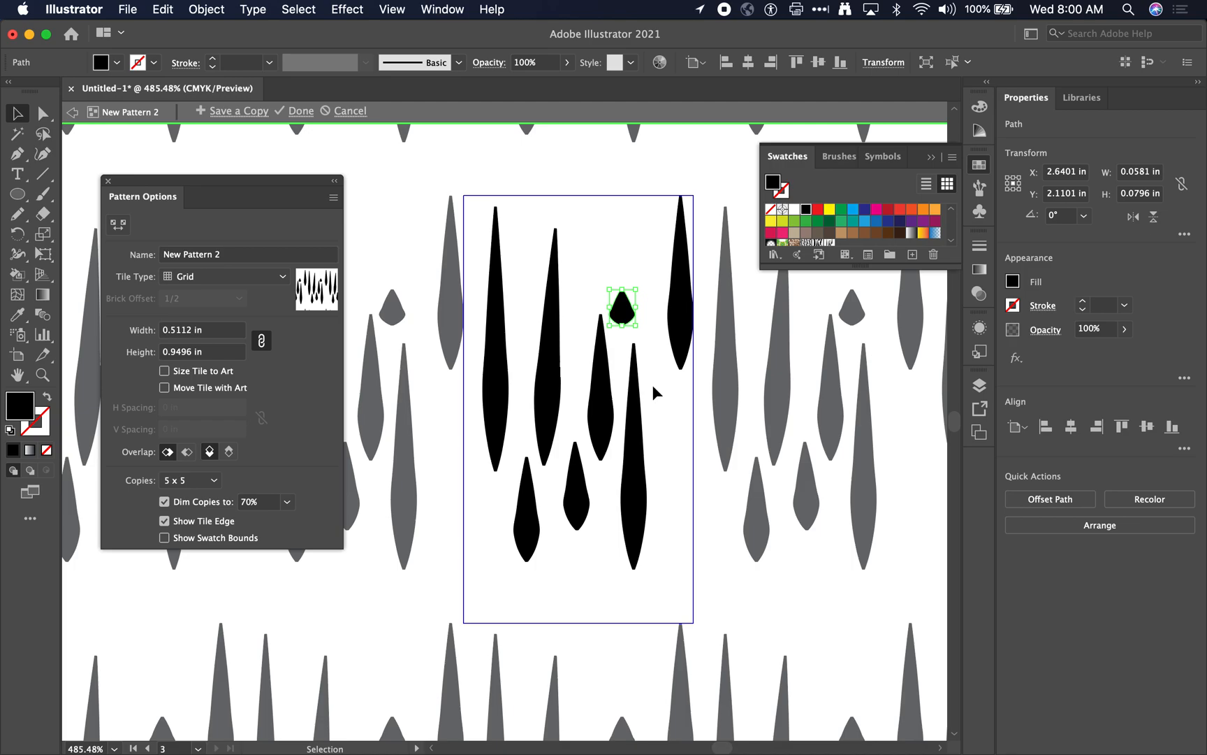
# Try the Hex by Column tile type and settle on Hex by Row for the pattern.
pyautogui.click(256, 281)
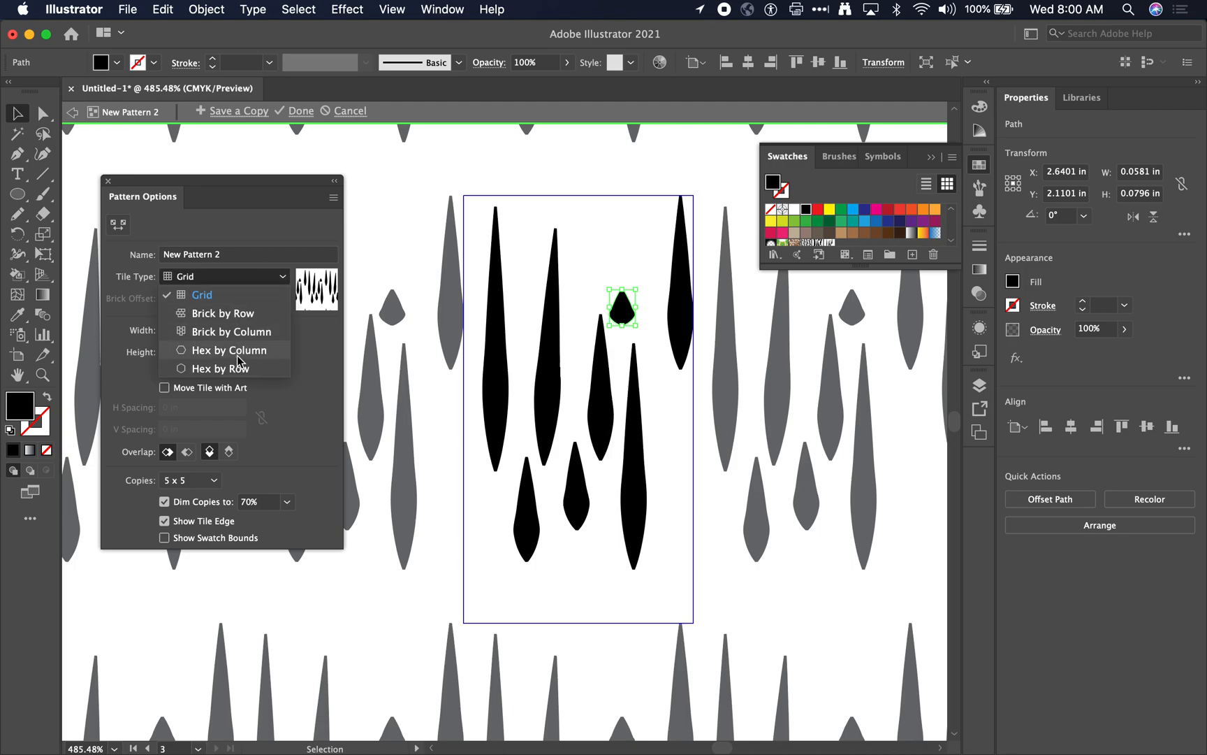
pyautogui.click(237, 353)
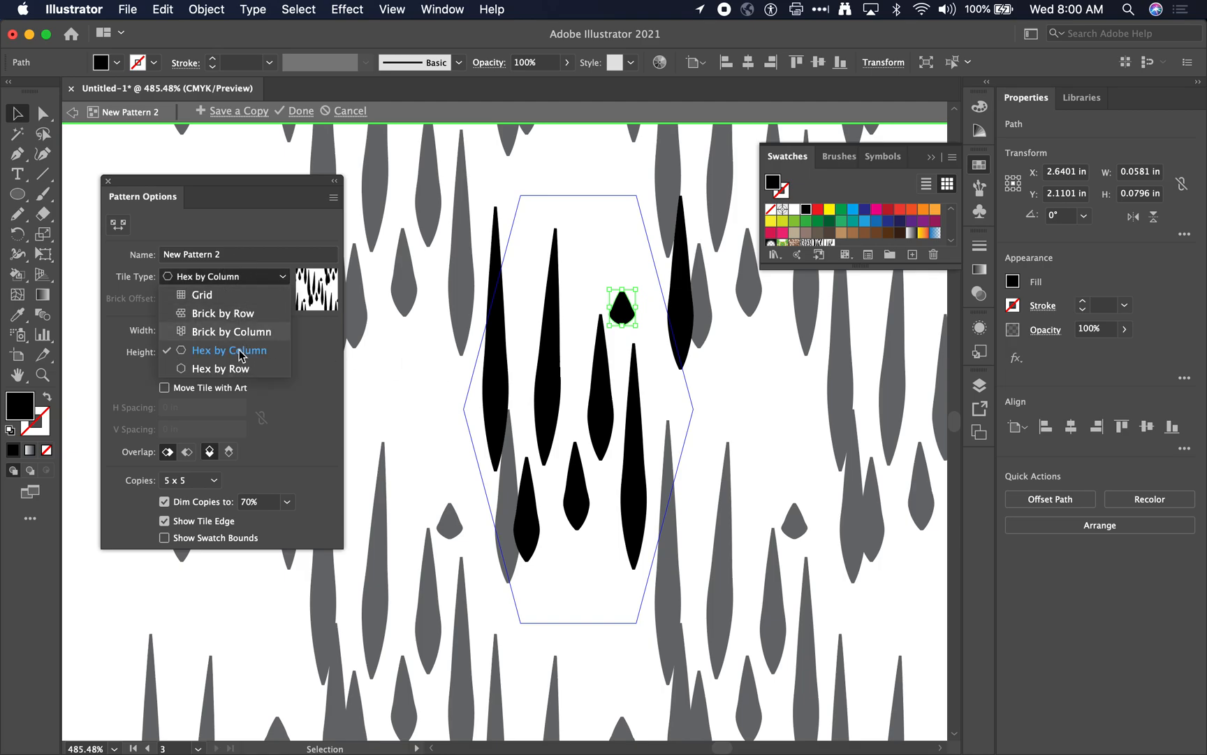
pyautogui.click(240, 369)
pyautogui.scroll(-5, 505, 412)
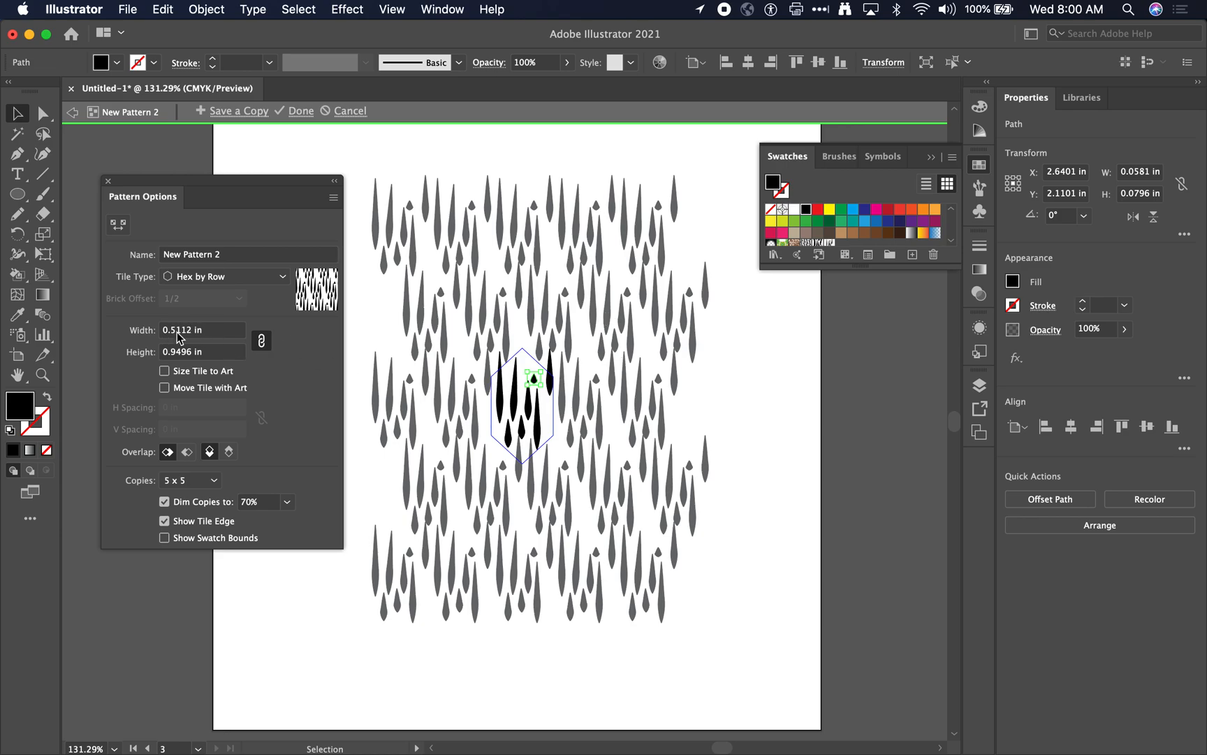
# Try tighter and looser tile spacing with linked proportions, settling on a tile width of 0.5 in.
pyautogui.click(202, 329)
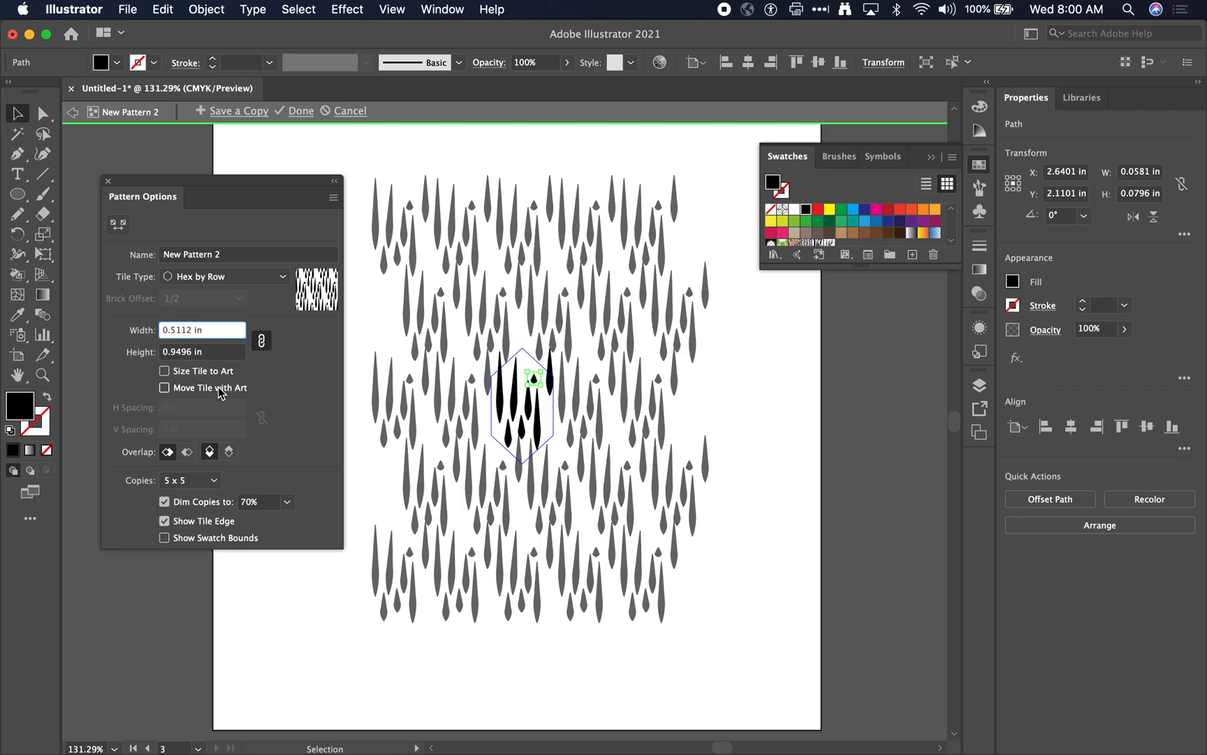
pyautogui.press('Down')
pyautogui.press('Down')
pyautogui.press('Down')
pyautogui.press('Down')
pyautogui.press('Down')
pyautogui.press('Down')
pyautogui.press('Down')
pyautogui.press('Down')
pyautogui.press('Down')
pyautogui.press('Down')
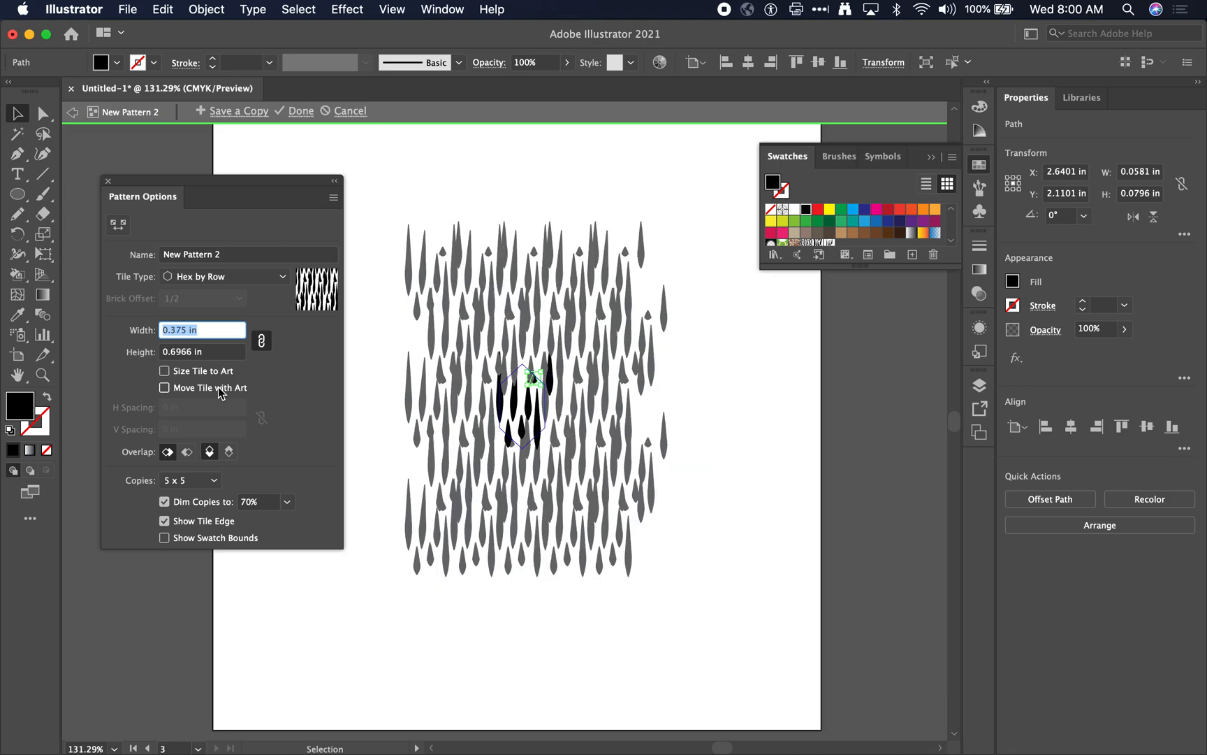
pyautogui.press('Up')
pyautogui.press('Up')
pyautogui.press('Down')
pyautogui.press('Down')
pyautogui.press('Up')
pyautogui.press('Down')
pyautogui.press('Up')
pyautogui.press('Up')
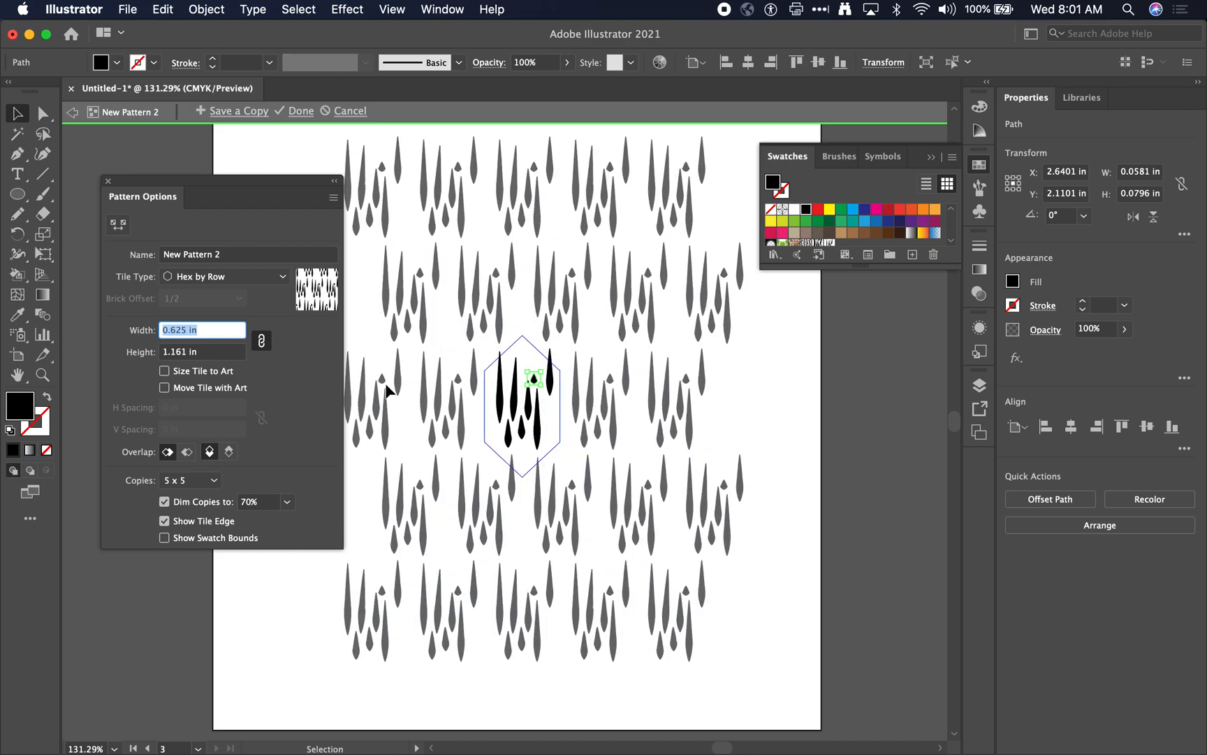
pyautogui.press('Down')
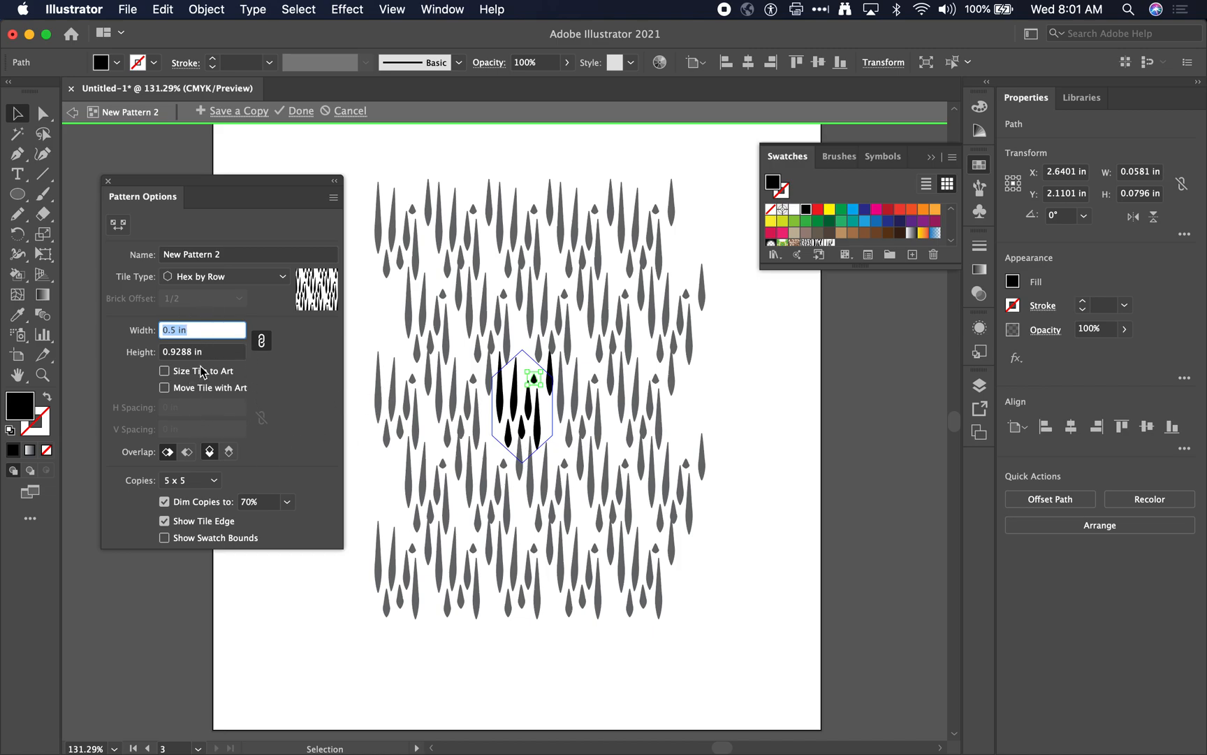
# Unlink the tile's width and height, and set the height to 0.75 in after trying 0.625 in.
pyautogui.click(261, 341)
pyautogui.doubleClick(177, 350)
pyautogui.write('0.625')
pyautogui.press('Return')
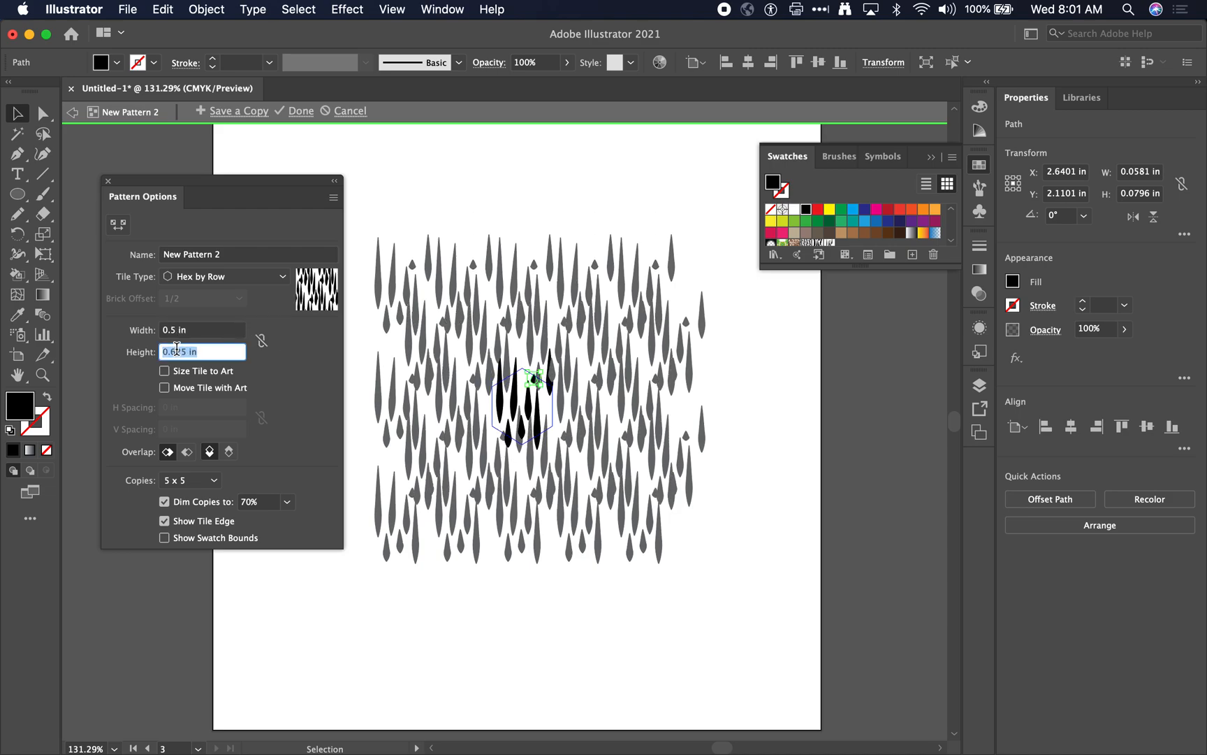
pyautogui.press('Up')
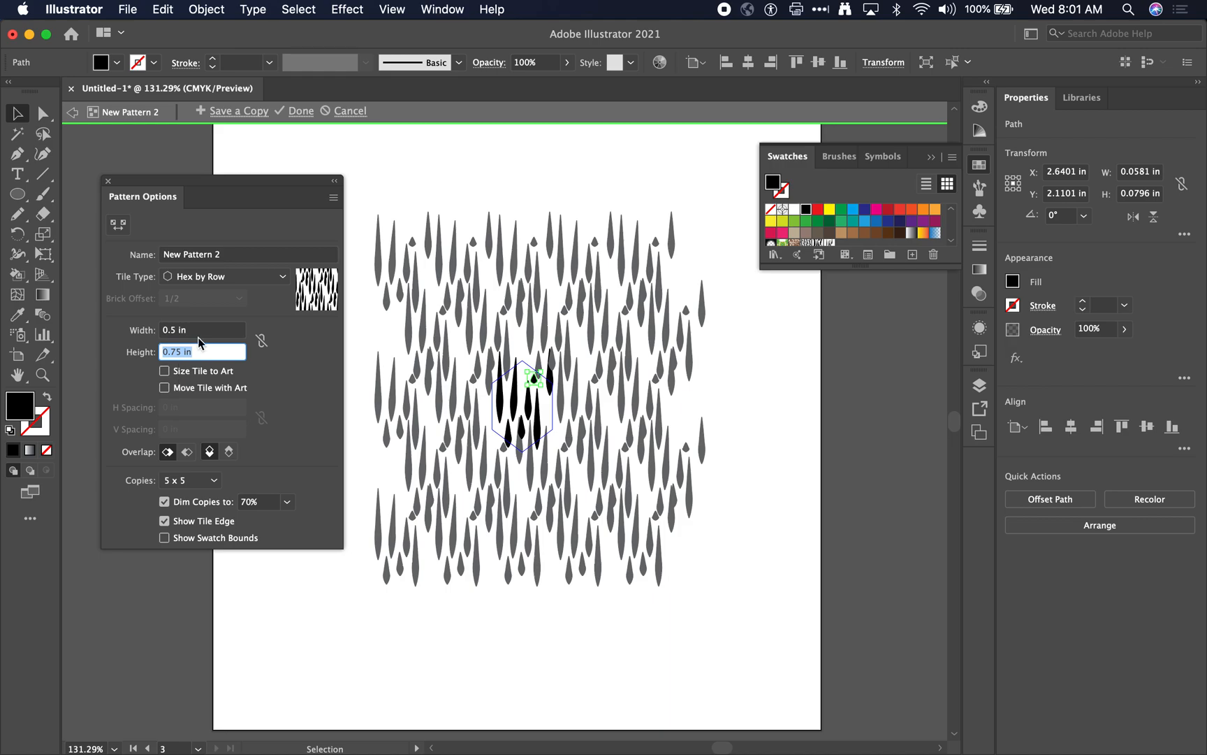
# Test a tile width of 0.375 in, return it to 0.5 in, and finish editing the pattern.
pyautogui.click(201, 330)
pyautogui.press('Down')
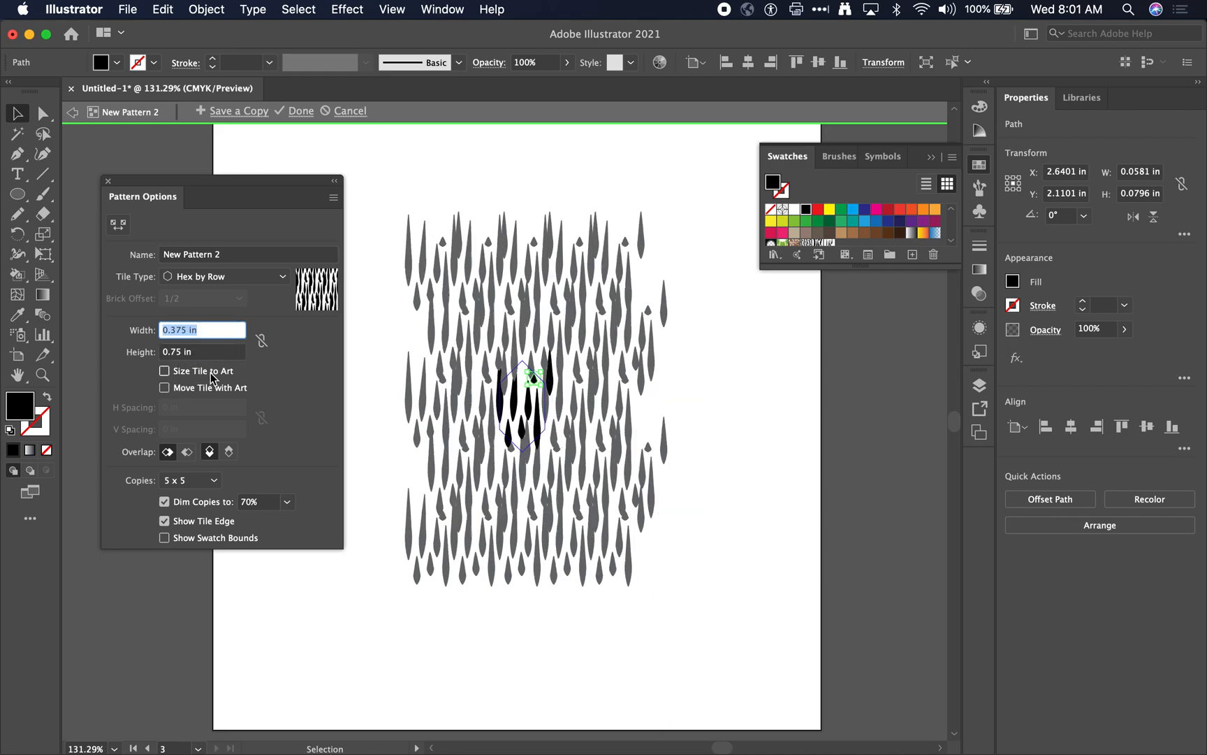
pyautogui.press('Up')
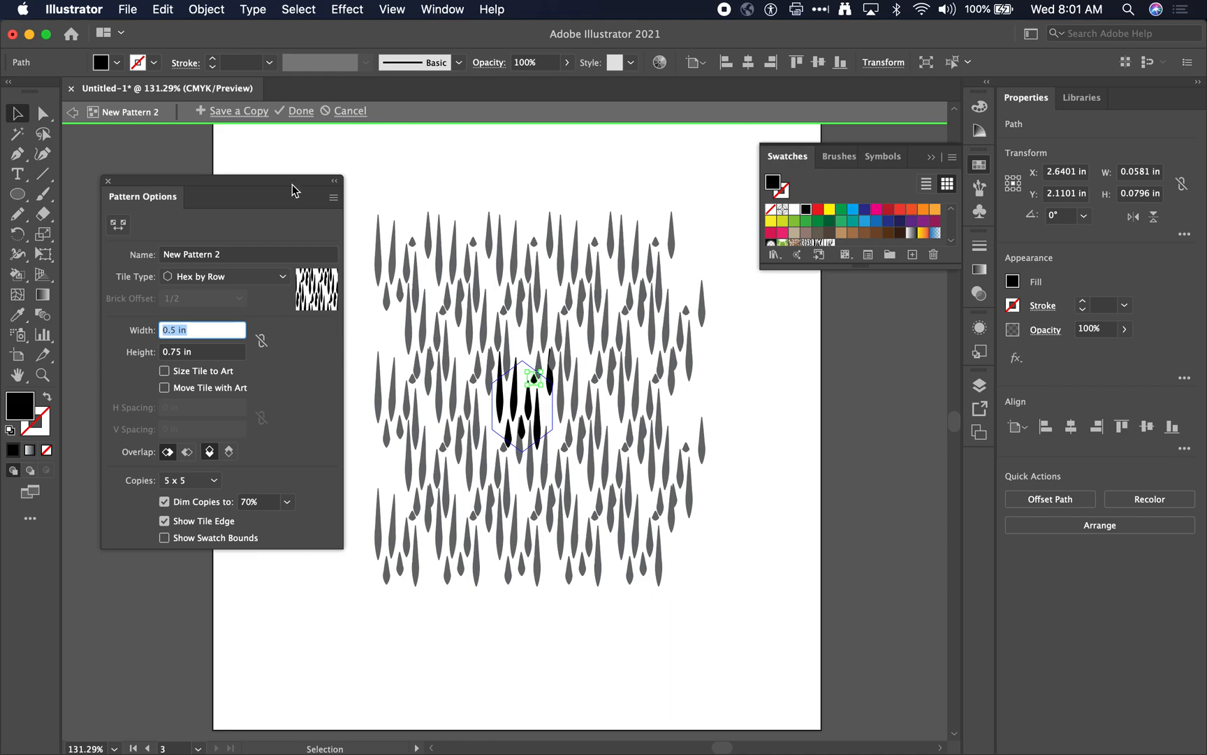
pyautogui.click(297, 111)
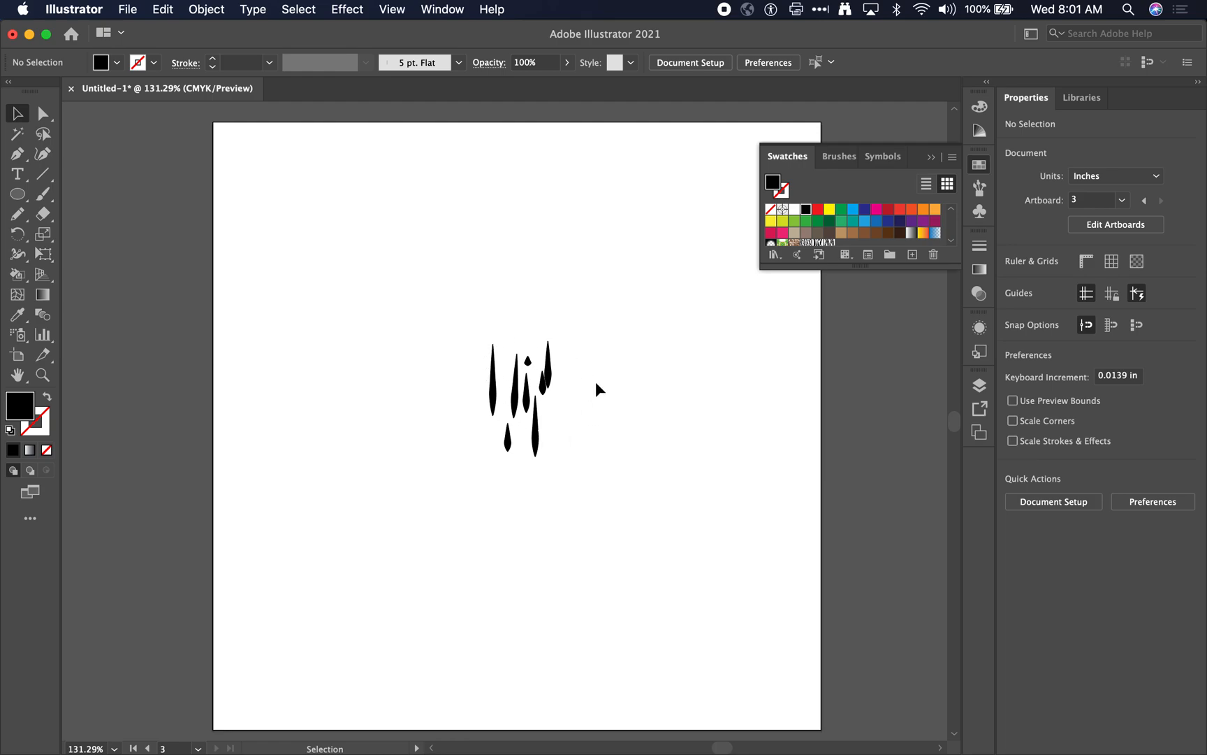
# Draw a circle about 1.74 in wide with no fill and a 1 pt black stroke in the artboard's upper-left area.
pyautogui.scroll(-3, 893, 225)
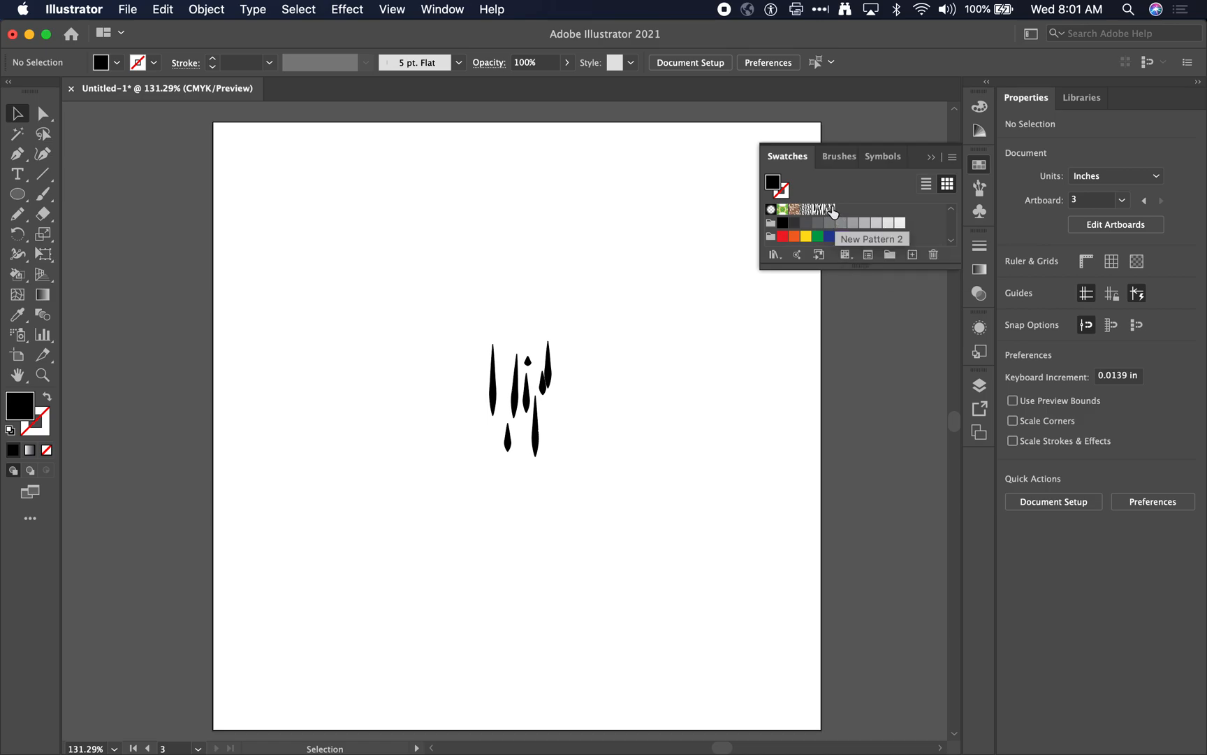
pyautogui.press('l')
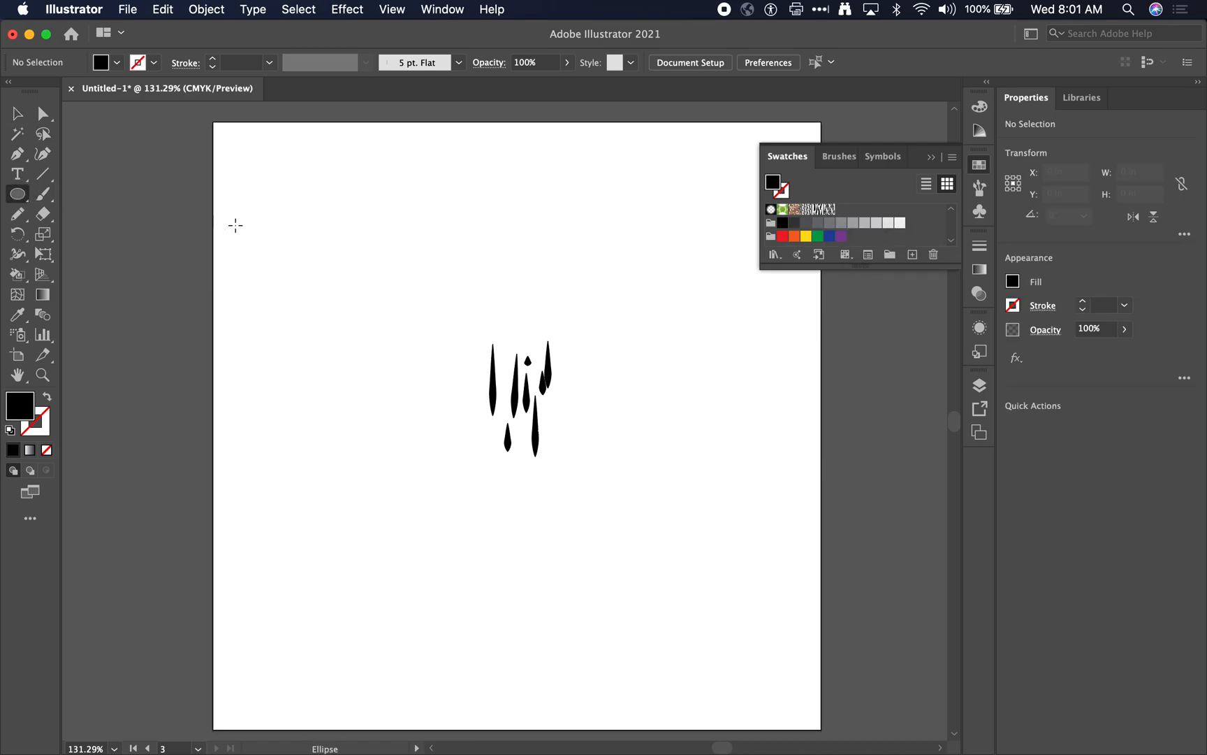
pyautogui.press('d')
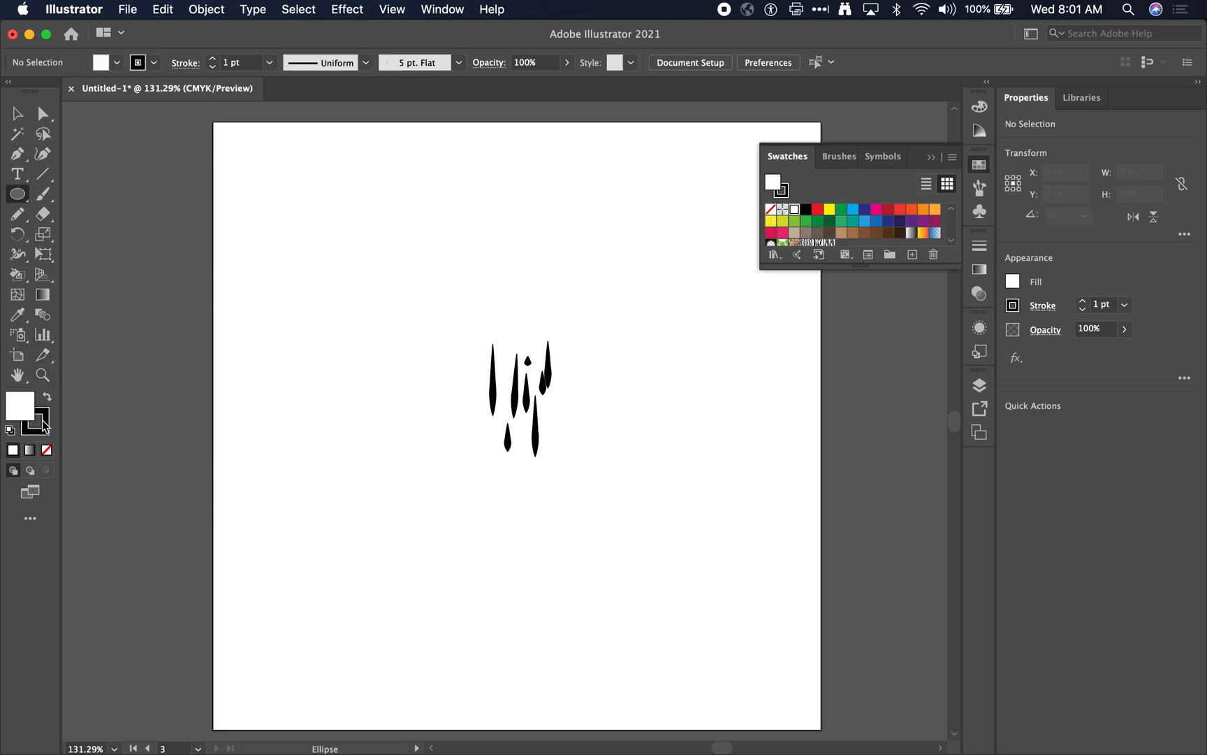
pyautogui.click(47, 449)
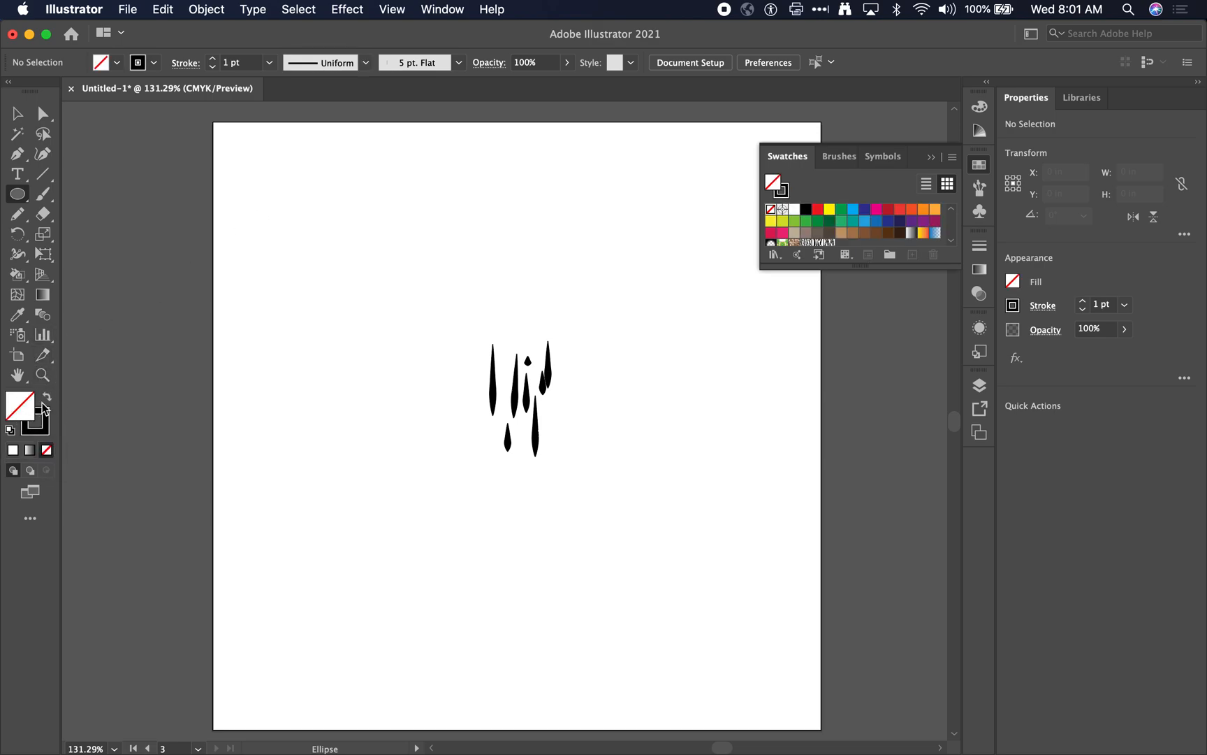
pyautogui.moveTo(260, 170); pyautogui.dragTo(472, 383)
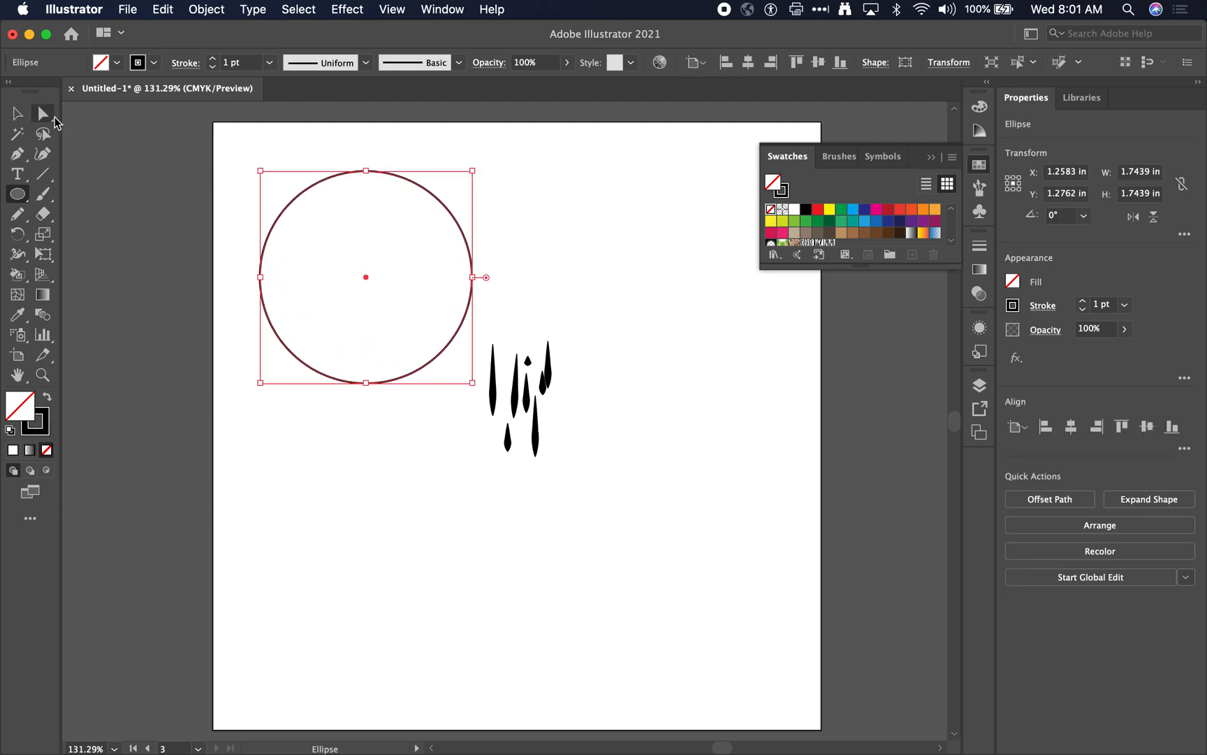
pyautogui.click(15, 120)
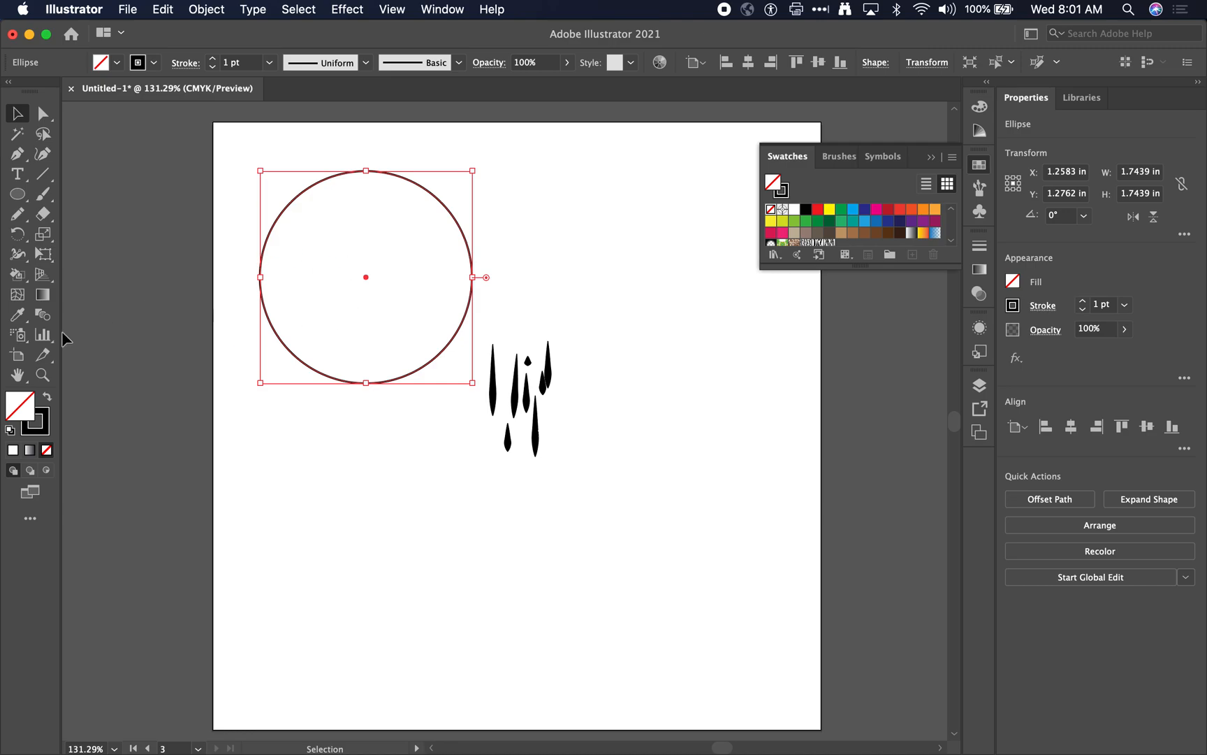
# Try filling the circle with the New Pattern 2 swatch using the Live Paint Bucket, and undo the fill.
pyautogui.press('k')
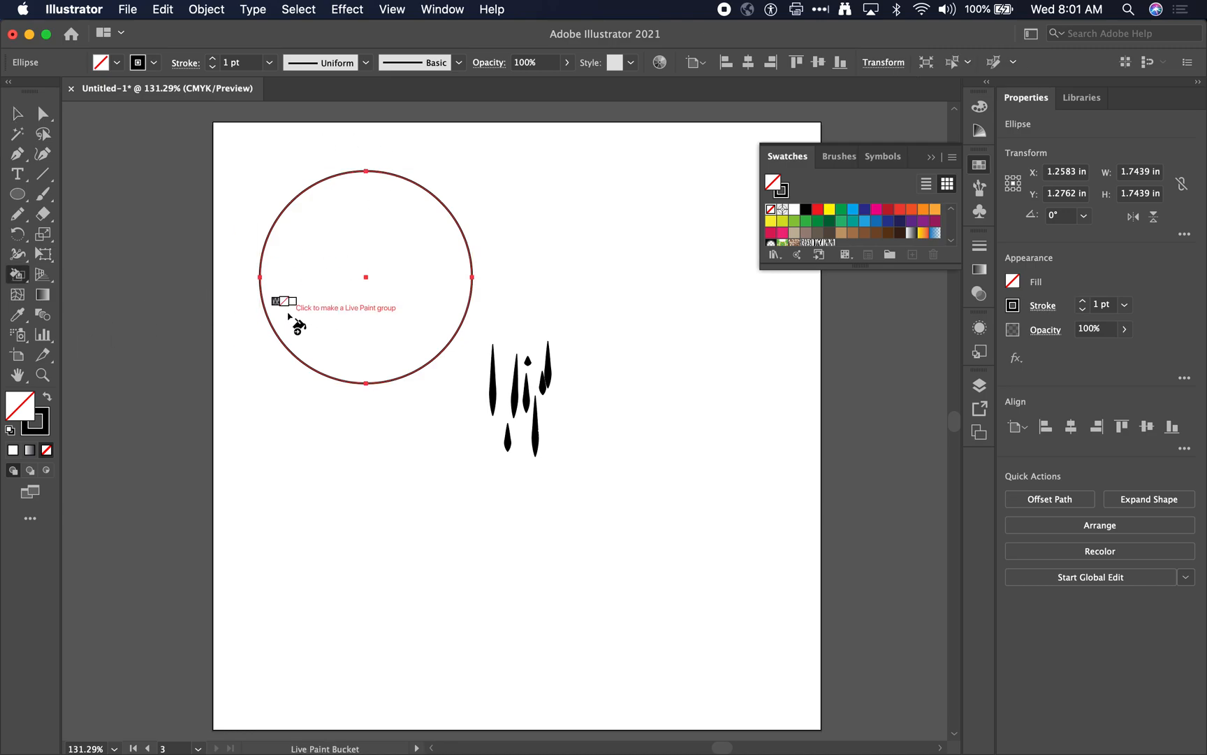
pyautogui.click(830, 242)
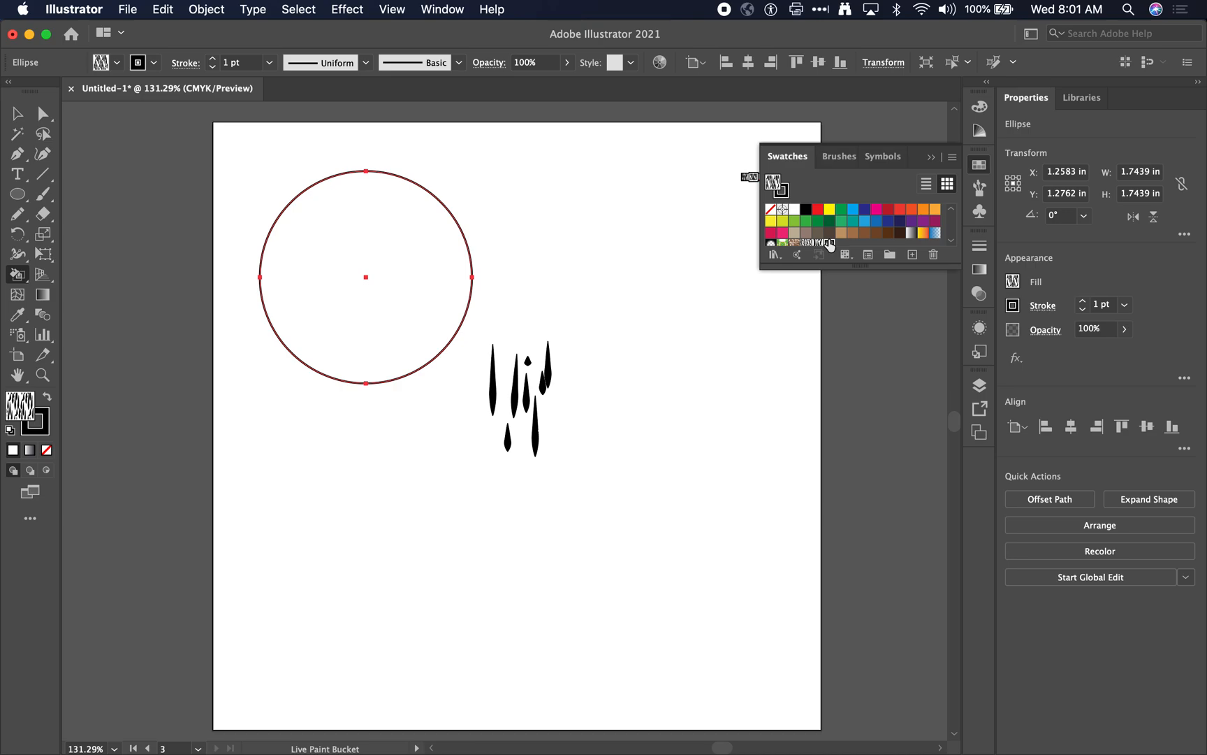
pyautogui.click(424, 251)
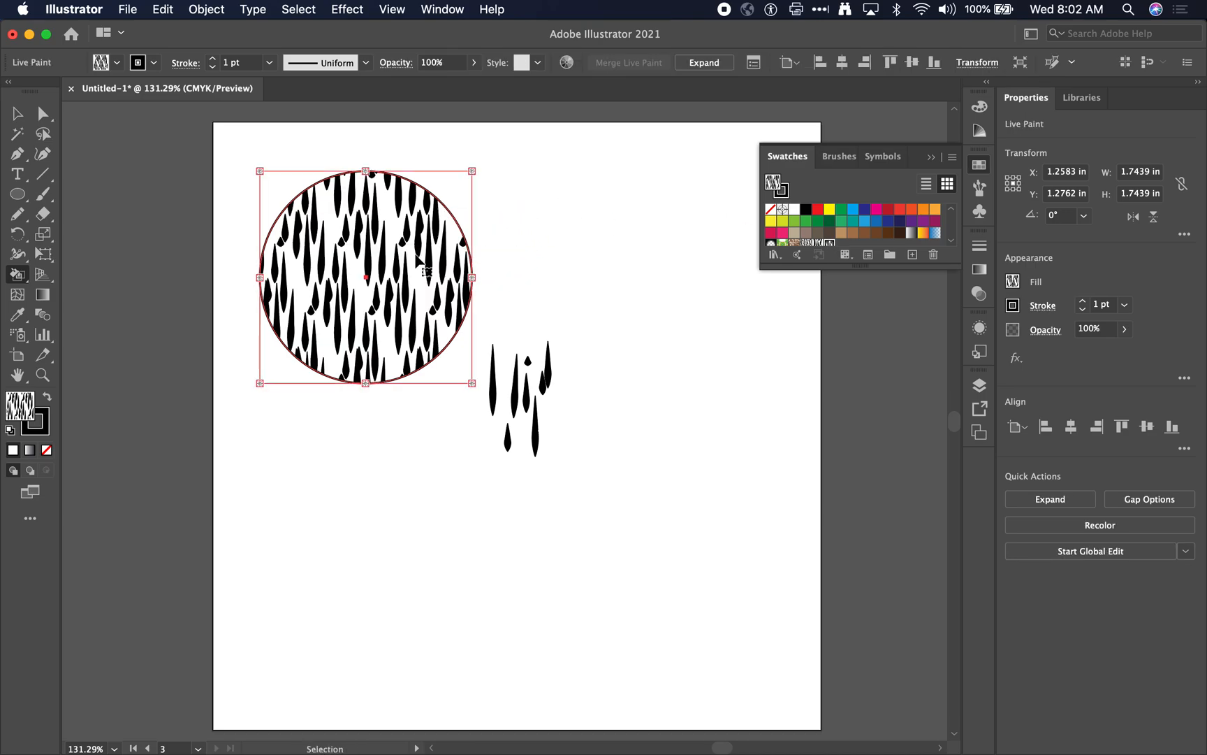
pyautogui.press('super+z')
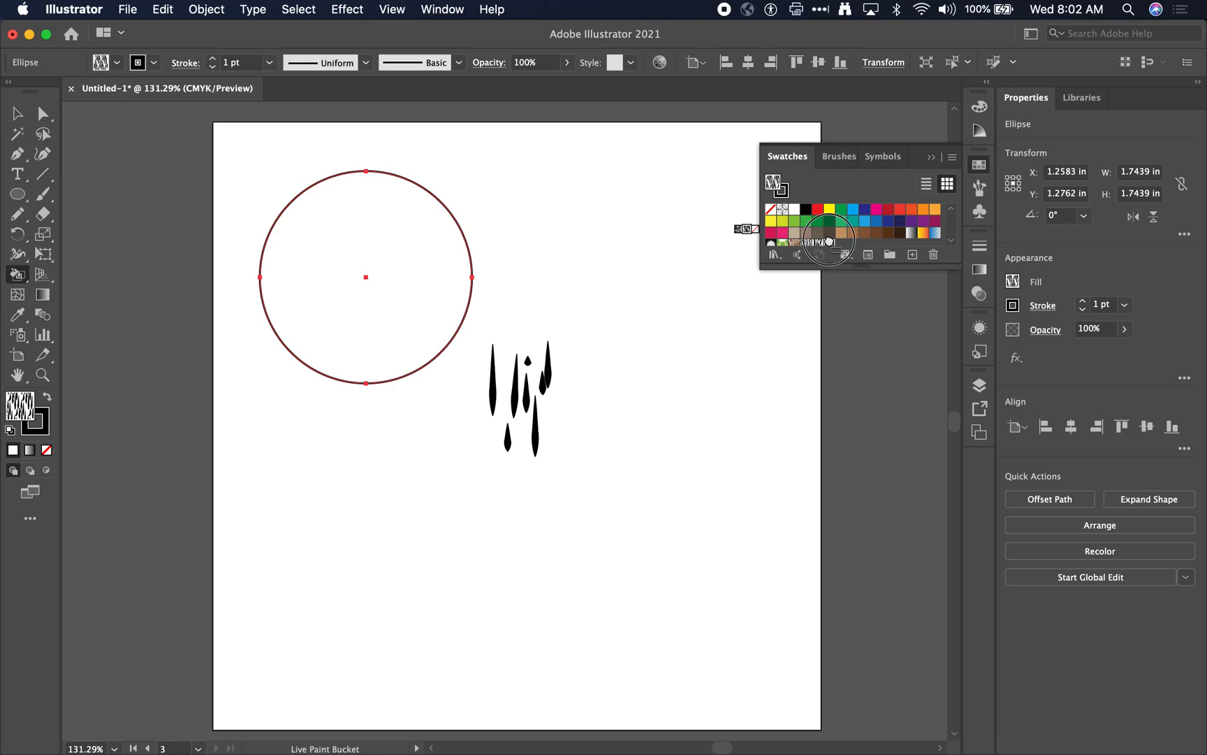
# Try placing the New Pattern 2 swatch directly onto the circle as its fill, and undo each attempt.
pyautogui.click(447, 286)
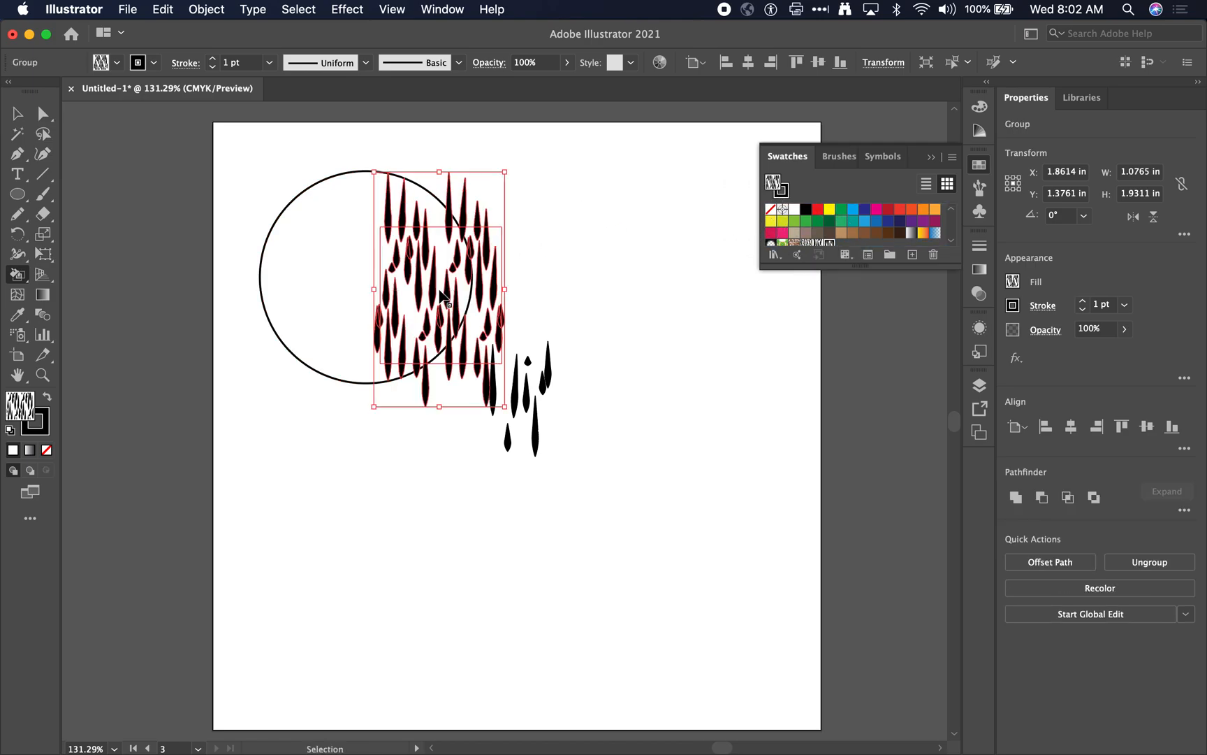
pyautogui.press('super+z')
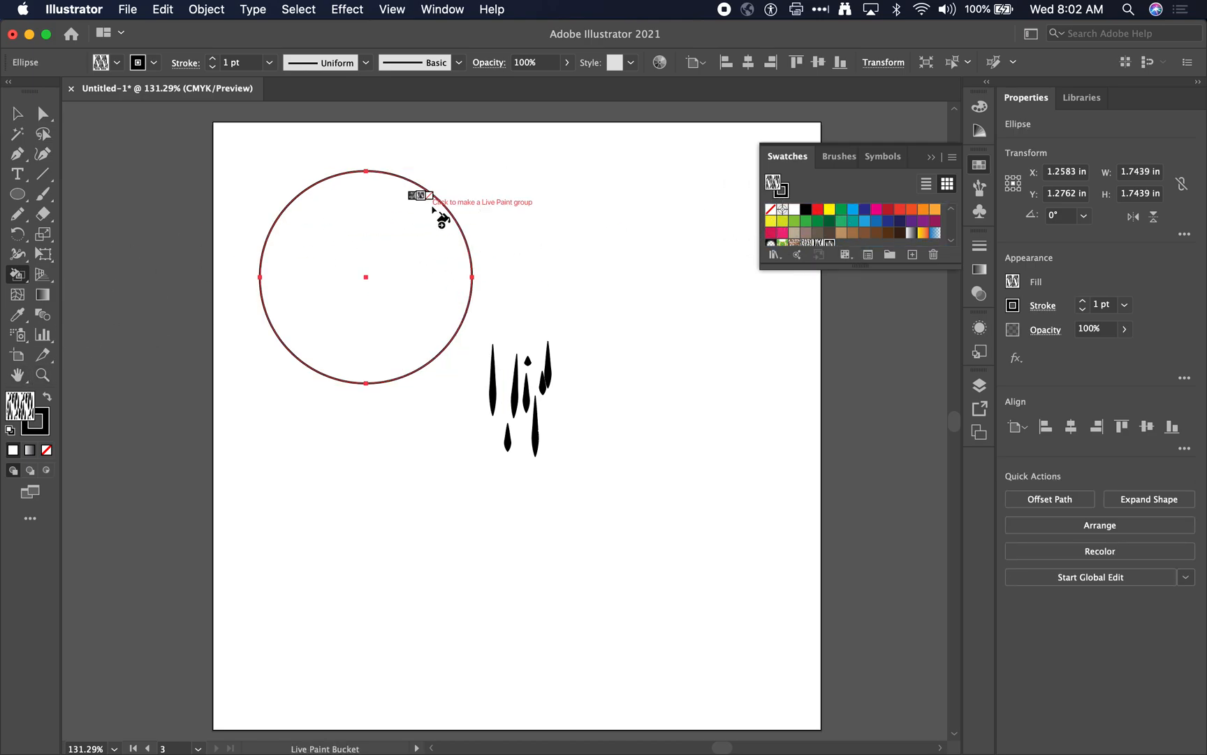
pyautogui.click(28, 119)
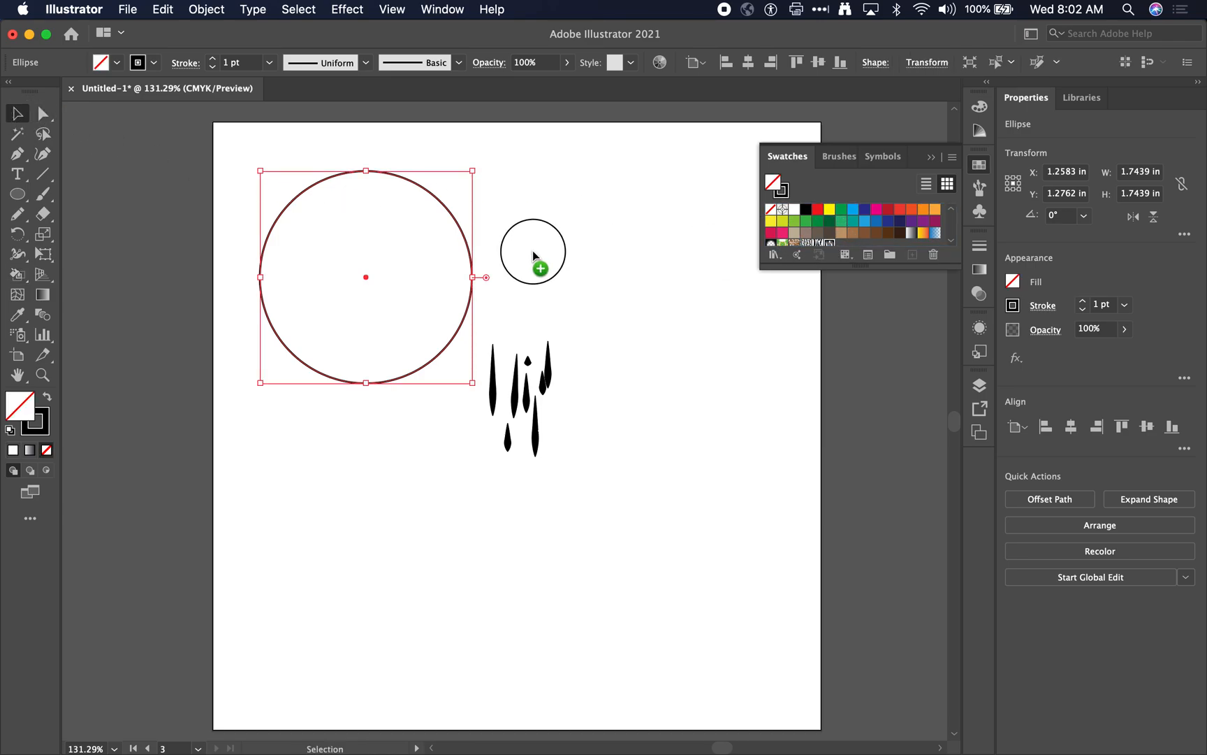
pyautogui.click(450, 280)
pyautogui.press('super+z')
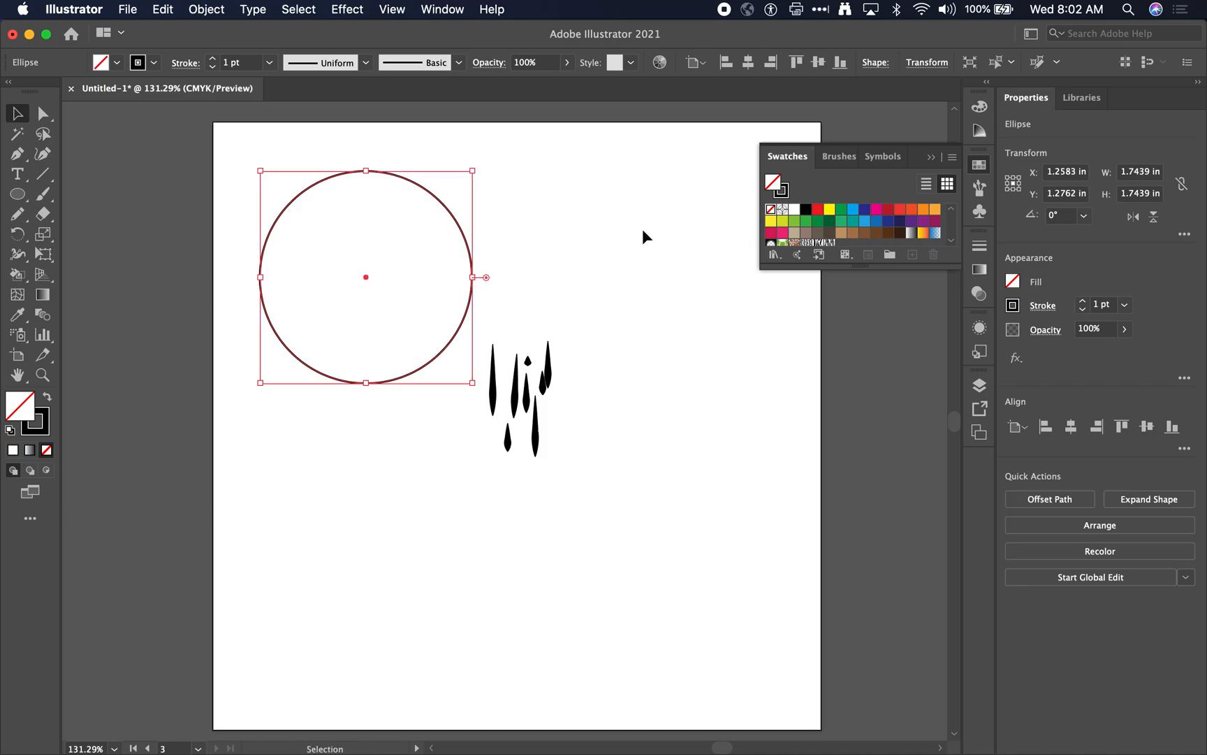
pyautogui.moveTo(829, 244); pyautogui.dragTo(673, 240)
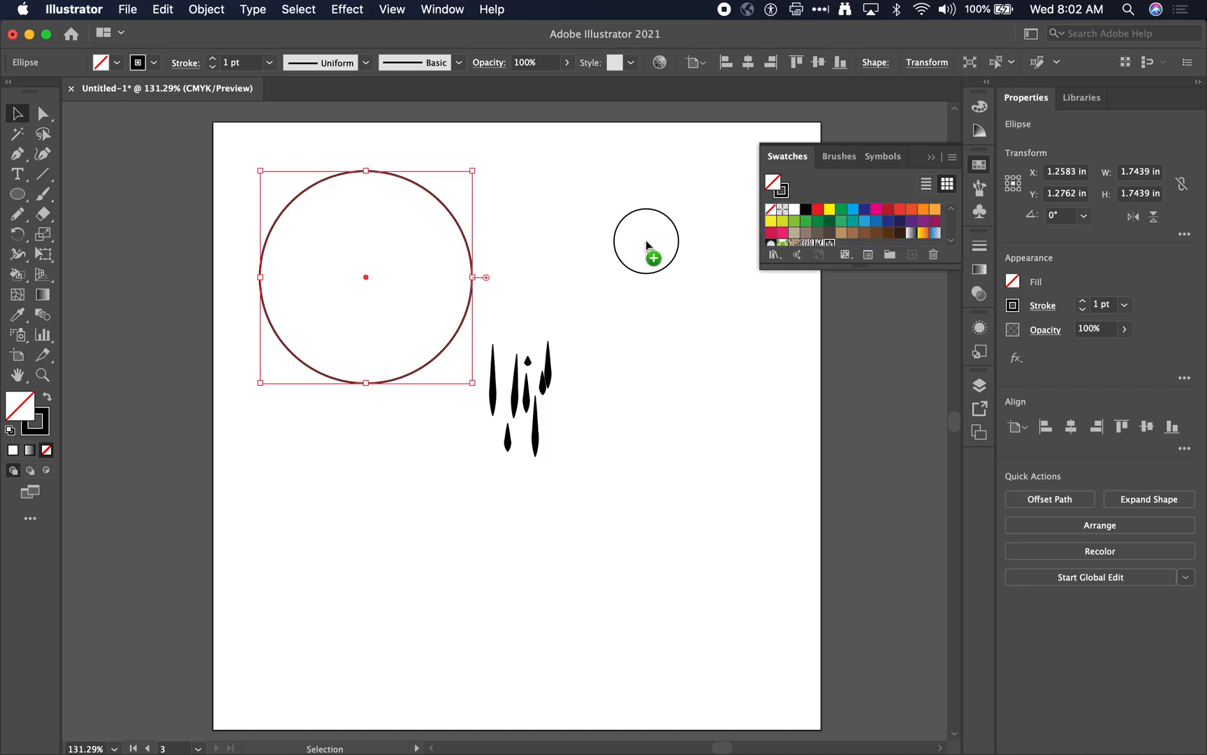
pyautogui.moveTo(456, 222); pyautogui.dragTo(457, 227)
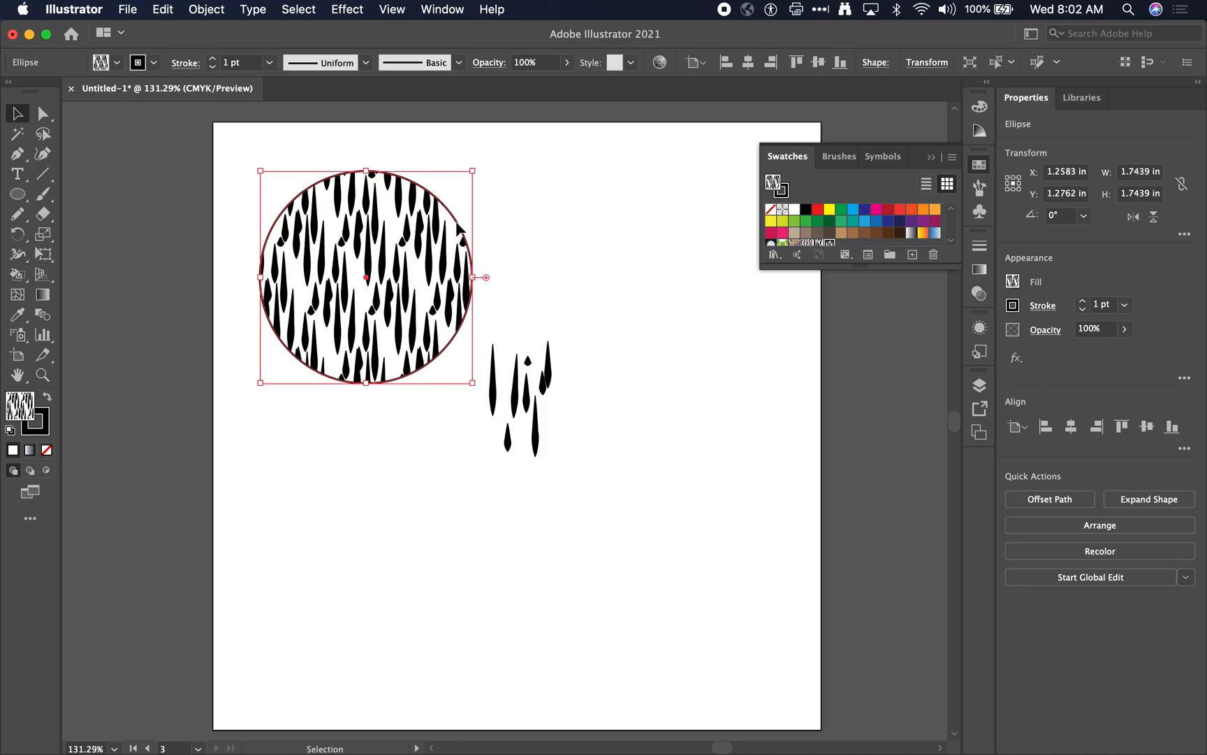
pyautogui.press('super+z')
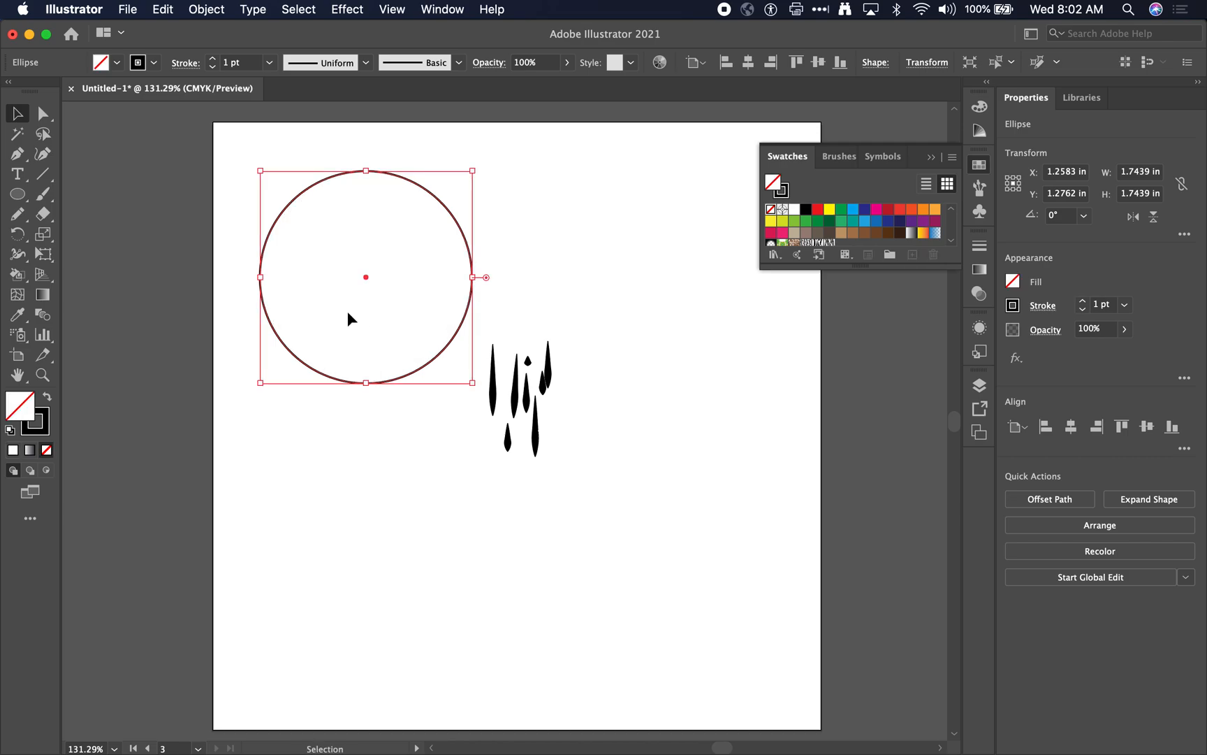
# Fill the circle with the New Pattern 2 swatch and leave pattern editing without saving changes.
pyautogui.doubleClick(23, 408)
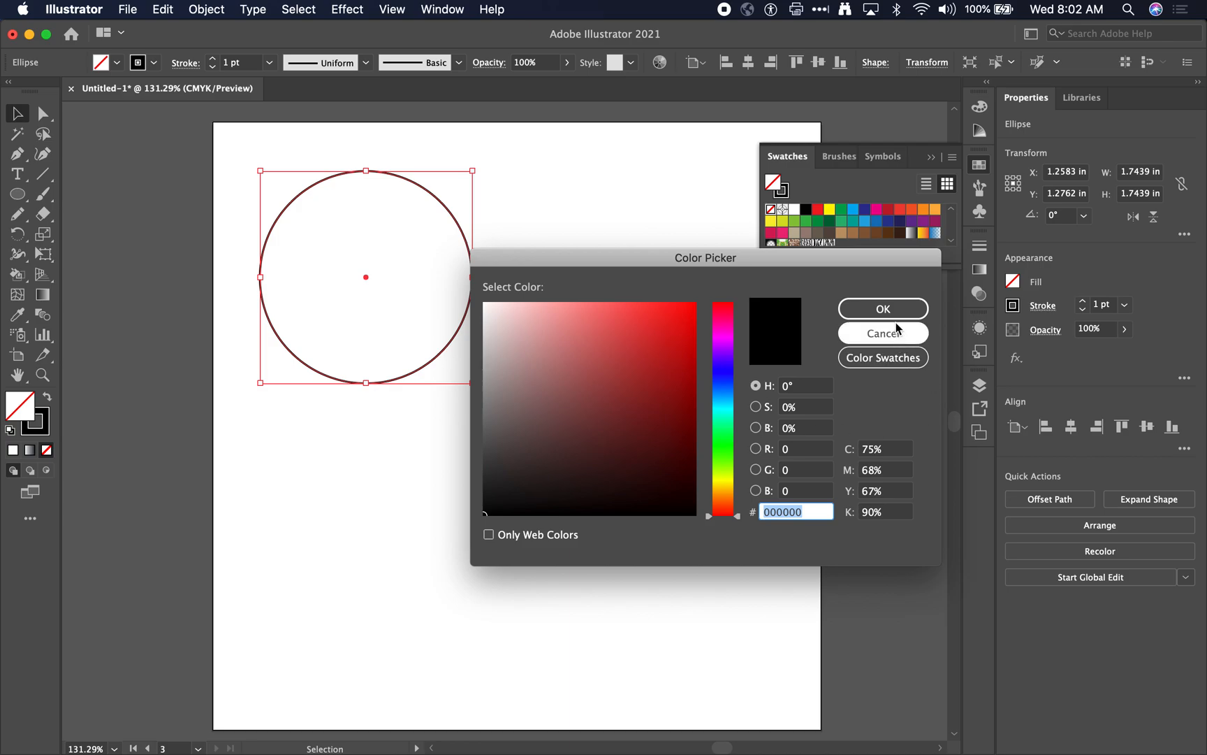
pyautogui.click(874, 334)
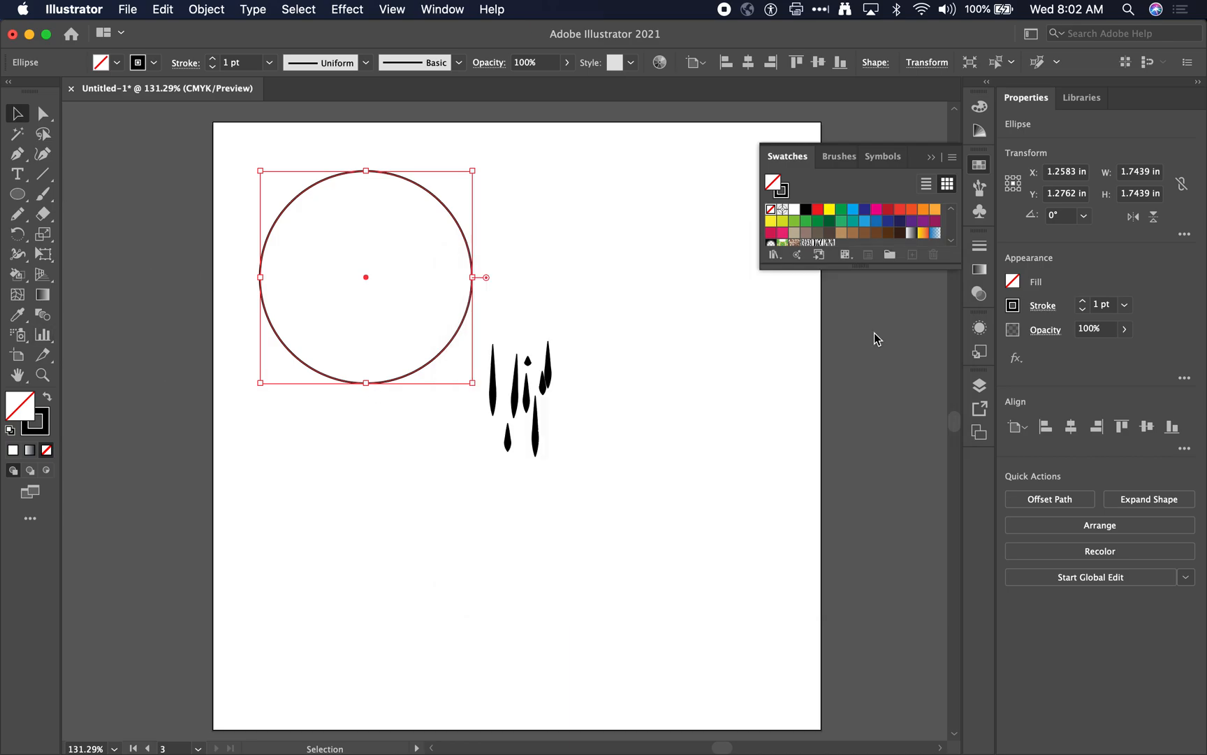
pyautogui.doubleClick(835, 242)
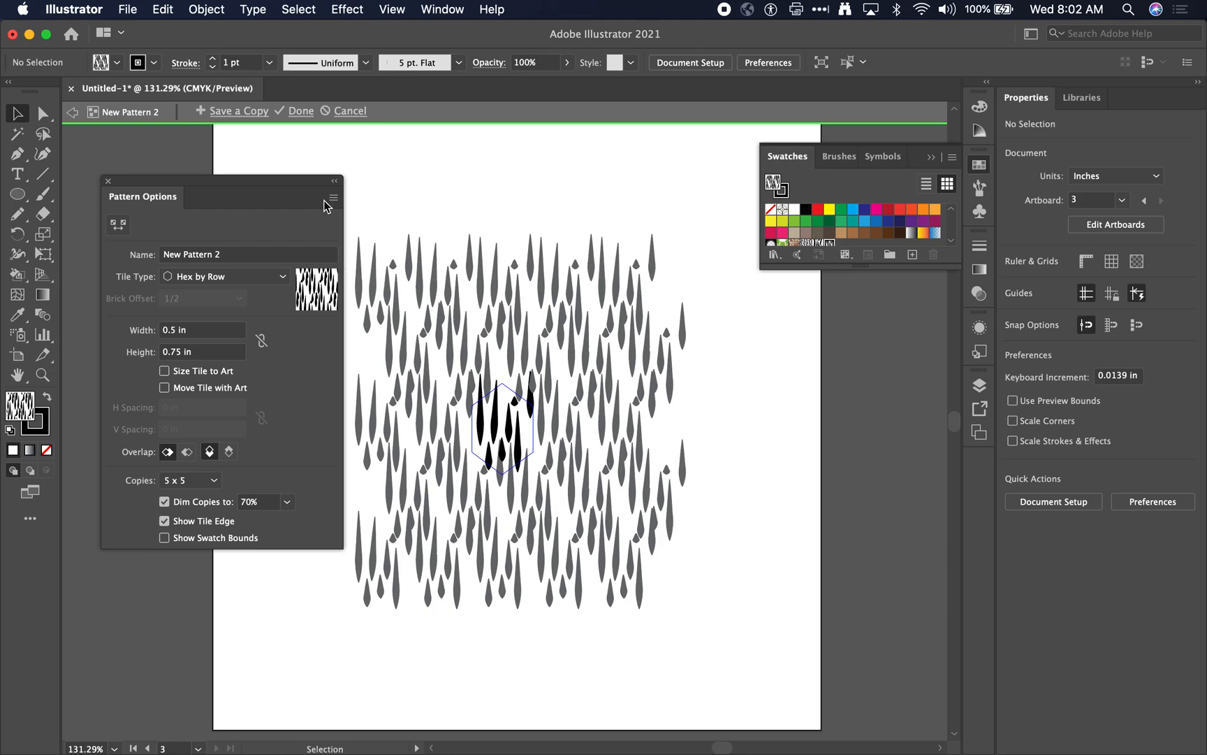
pyautogui.click(357, 112)
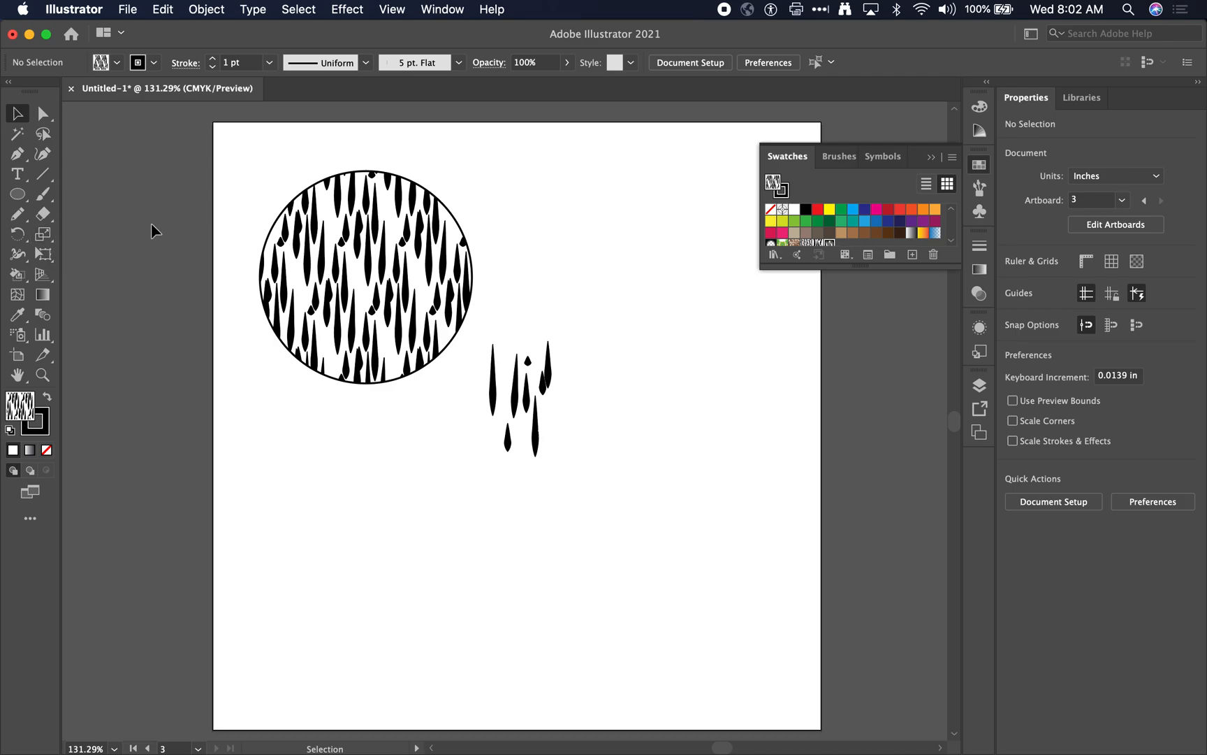
# Start scaling the patterned circle non-uniformly with a 50% horizontal scale, and turn off Transform Objects while keeping Transform Patterns on.
pyautogui.click(293, 253)
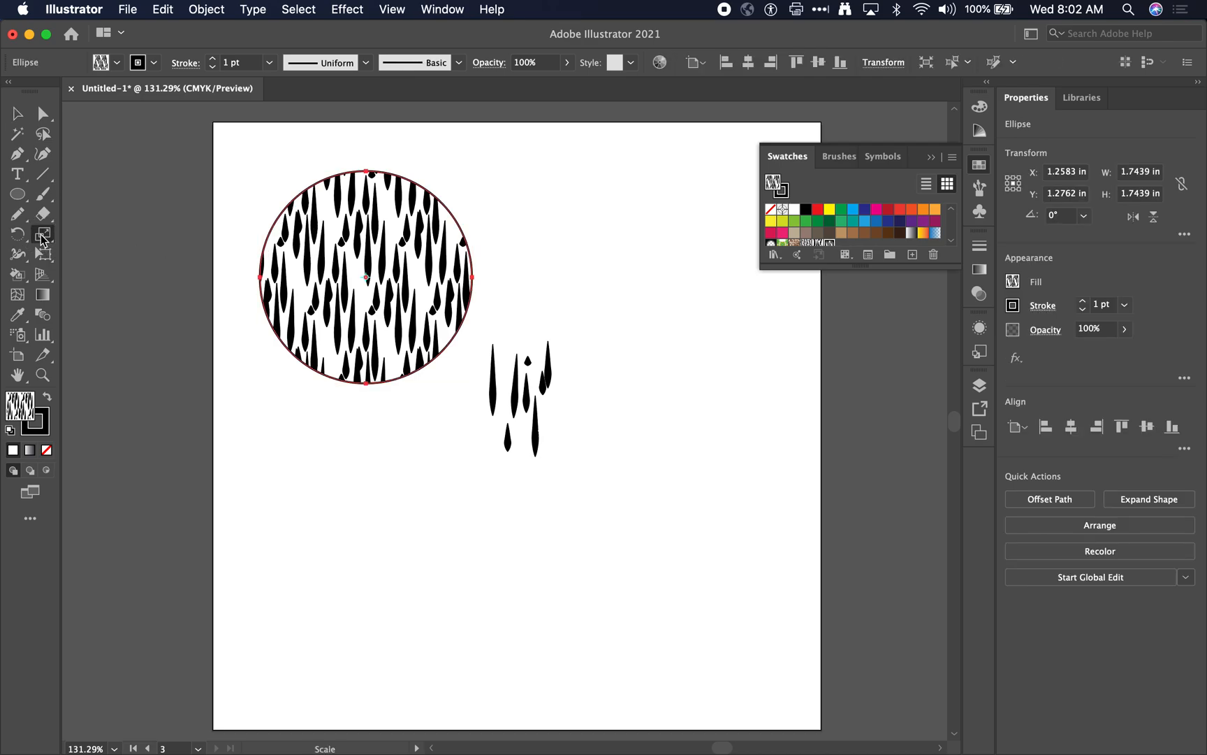
pyautogui.doubleClick(42, 234)
pyautogui.moveTo(621, 145)
pyautogui.mouseDown()
pyautogui.moveTo(508, 88)
pyautogui.moveTo(615, 179)
pyautogui.moveTo(630, 129)
pyautogui.mouseUp()
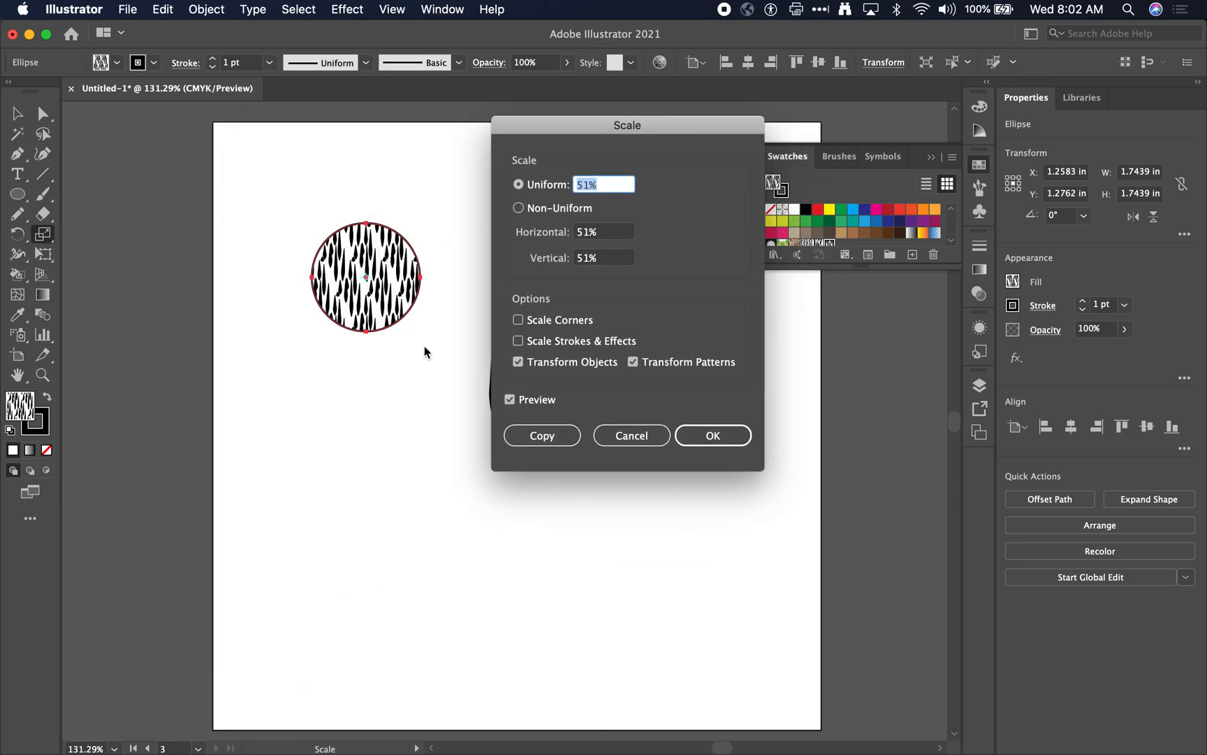
pyautogui.click(605, 235)
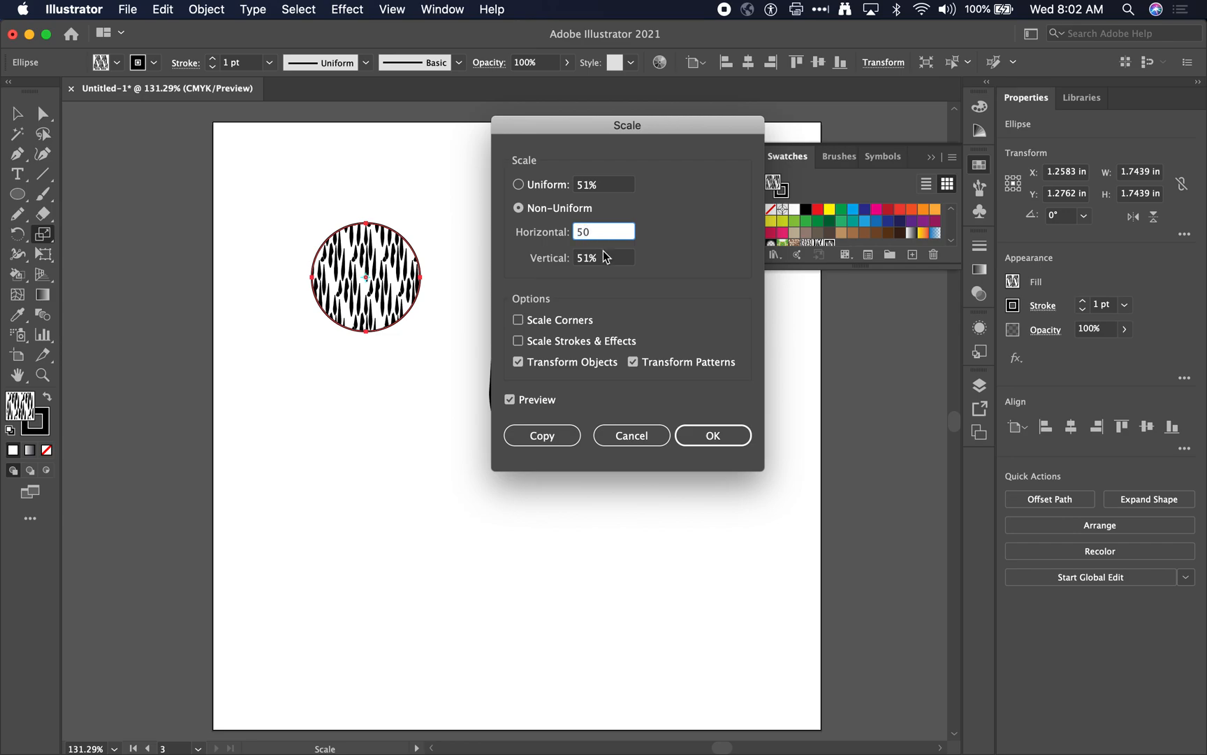
pyautogui.click(604, 255)
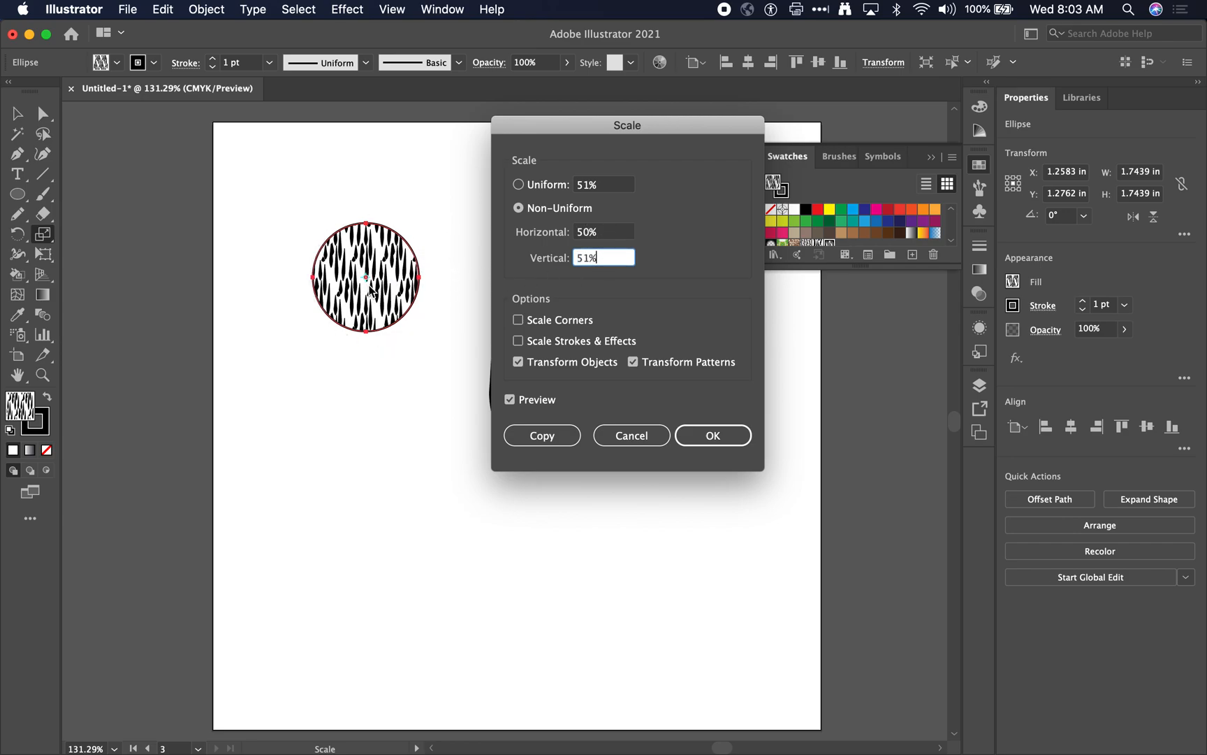
pyautogui.click(518, 362)
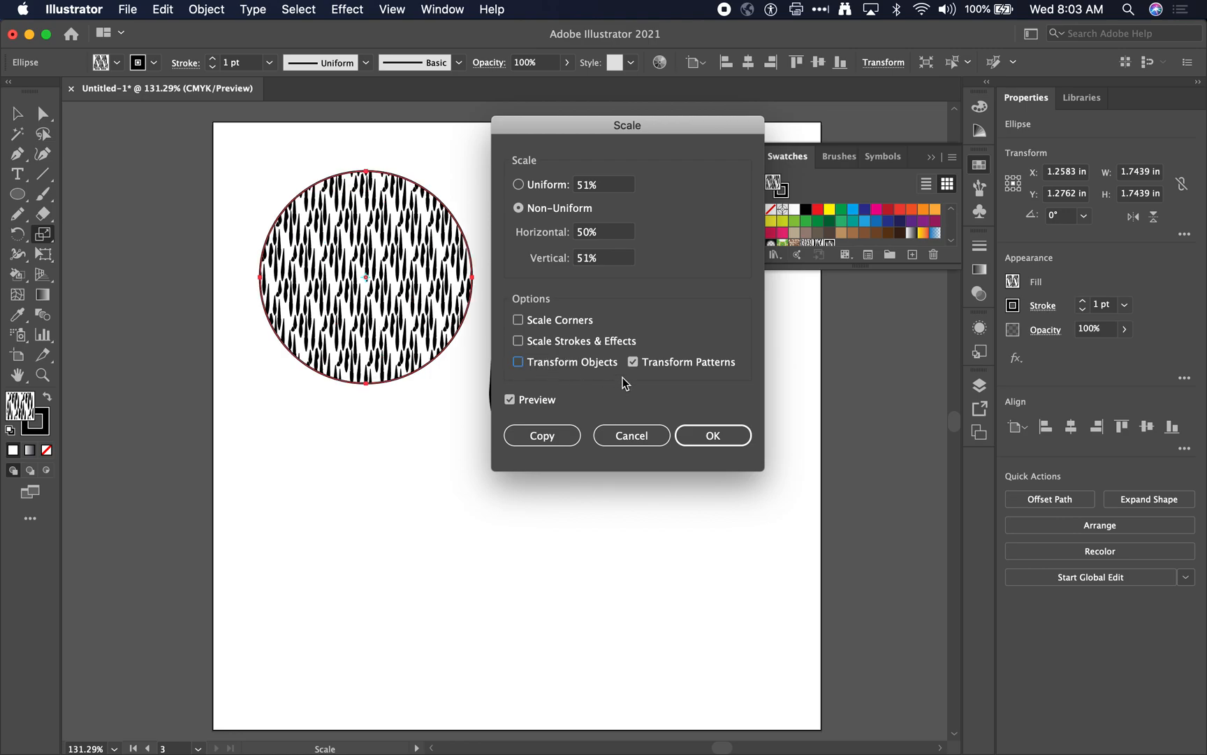
# Try different horizontal scales for the circle's pattern, between 41% and 54%.
pyautogui.click(598, 236)
pyautogui.press('Down')
pyautogui.press('Down')
pyautogui.press('Down')
pyautogui.press('Down')
pyautogui.press('Down')
pyautogui.press('Down')
pyautogui.press('Down')
pyautogui.press('Down')
pyautogui.press('Down')
pyautogui.press('Down')
pyautogui.press('Down')
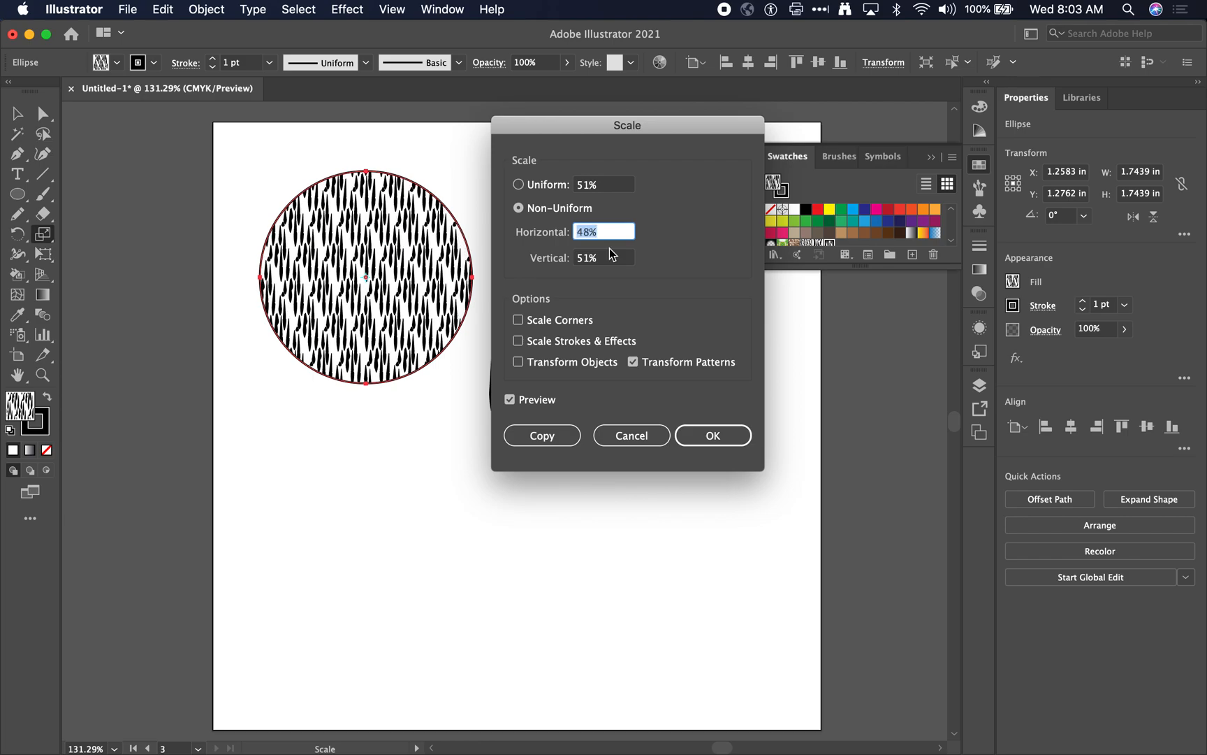
pyautogui.press('Up')
pyautogui.press('Up')
pyautogui.press('Up')
pyautogui.press('Up')
pyautogui.press('Up')
pyautogui.press('Up')
pyautogui.press('Up')
pyautogui.press('Up')
pyautogui.press('Up')
pyautogui.press('Up')
pyautogui.press('Up')
pyautogui.press('Up')
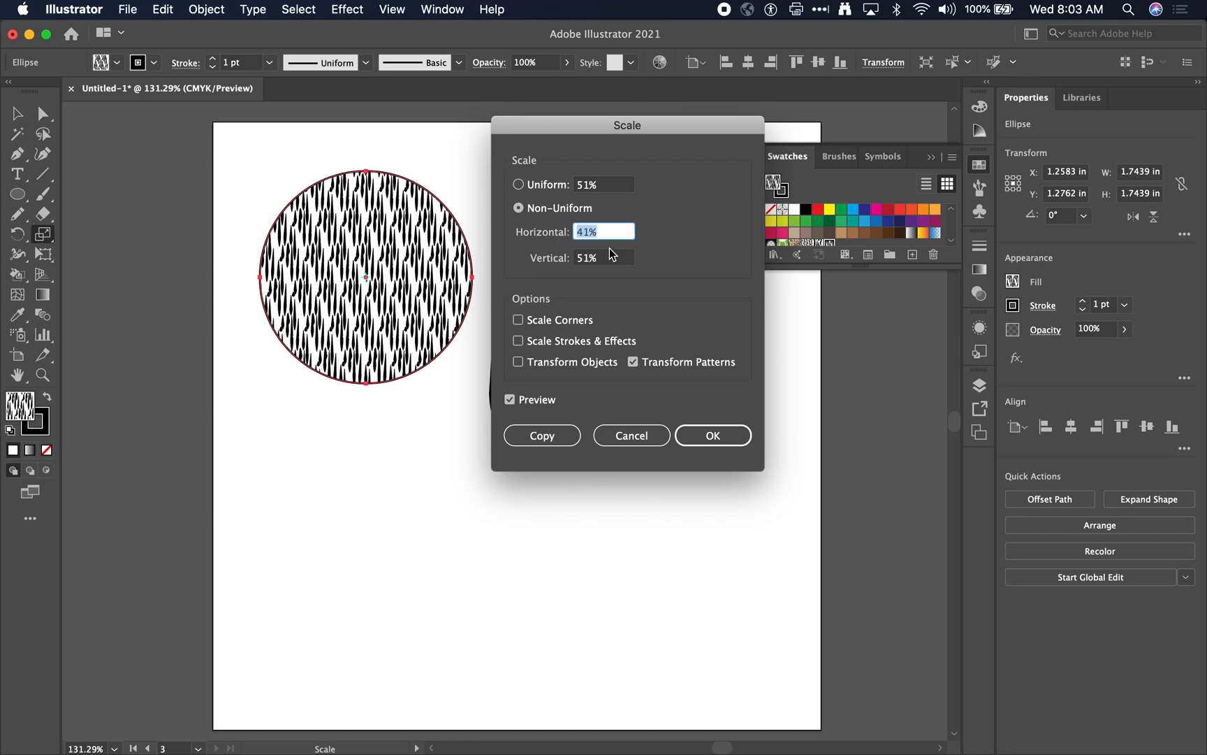
pyautogui.press('Up')
pyautogui.press('Up')
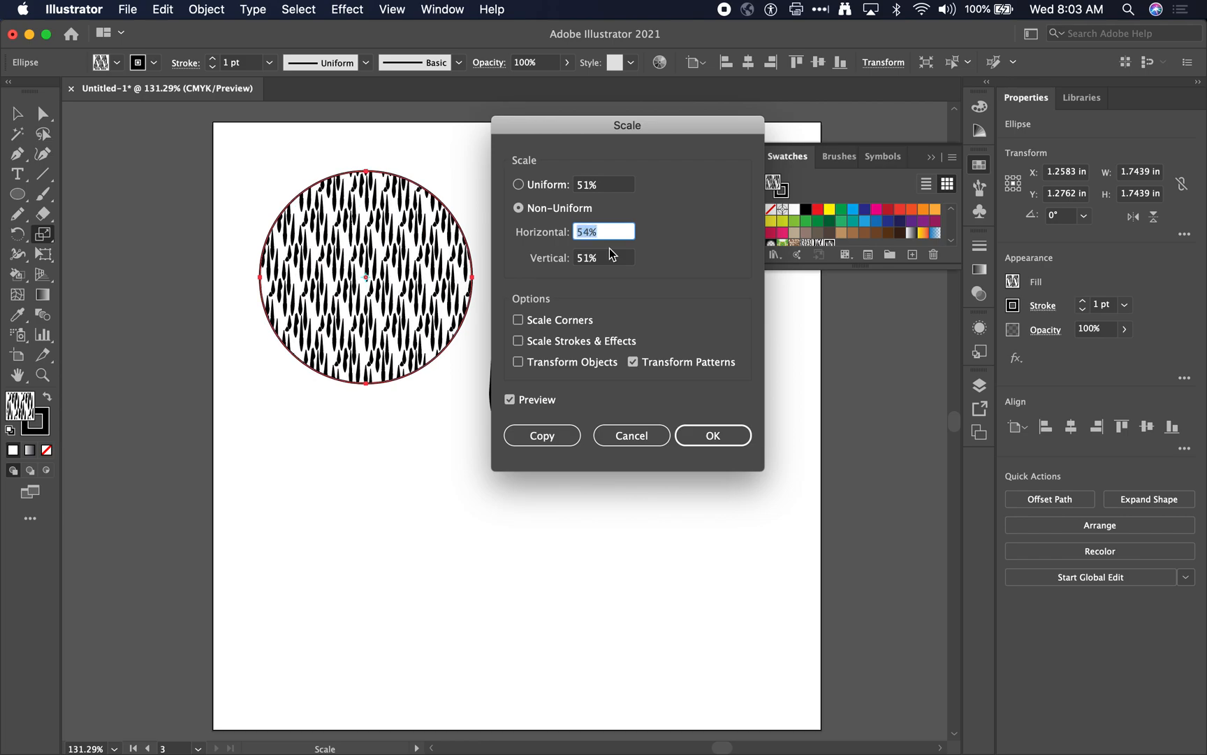
# Scale only the circle's pattern uniformly to 54% and apply the scaling.
pyautogui.click(601, 185)
pyautogui.press('Down')
pyautogui.press('Down')
pyautogui.press('Down')
pyautogui.press('Down')
pyautogui.press('Down')
pyautogui.press('Down')
pyautogui.press('Down')
pyautogui.press('Down')
pyautogui.press('Down')
pyautogui.press('Up')
pyautogui.press('Up')
pyautogui.press('Up')
pyautogui.press('Up')
pyautogui.press('Up')
pyautogui.press('Up')
pyautogui.press('Up')
pyautogui.press('Up')
pyautogui.press('Up')
pyautogui.press('Up')
pyautogui.press('Up')
pyautogui.press('Up')
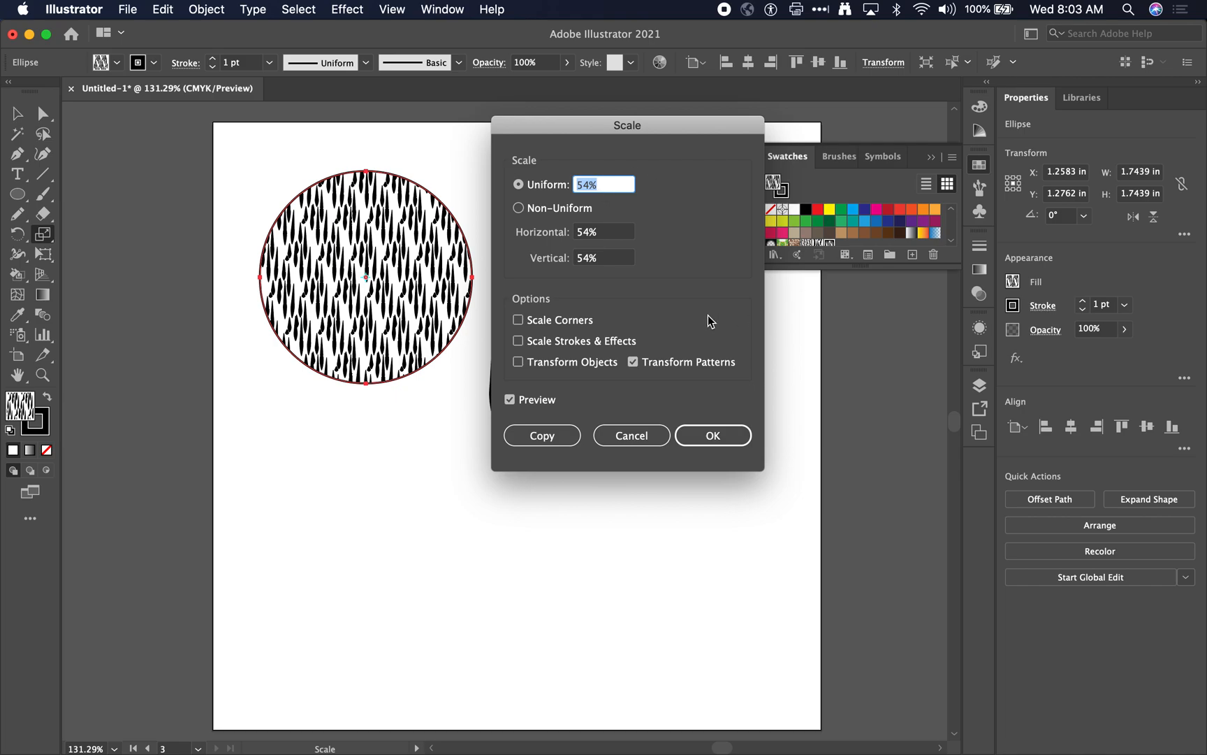
pyautogui.click(717, 438)
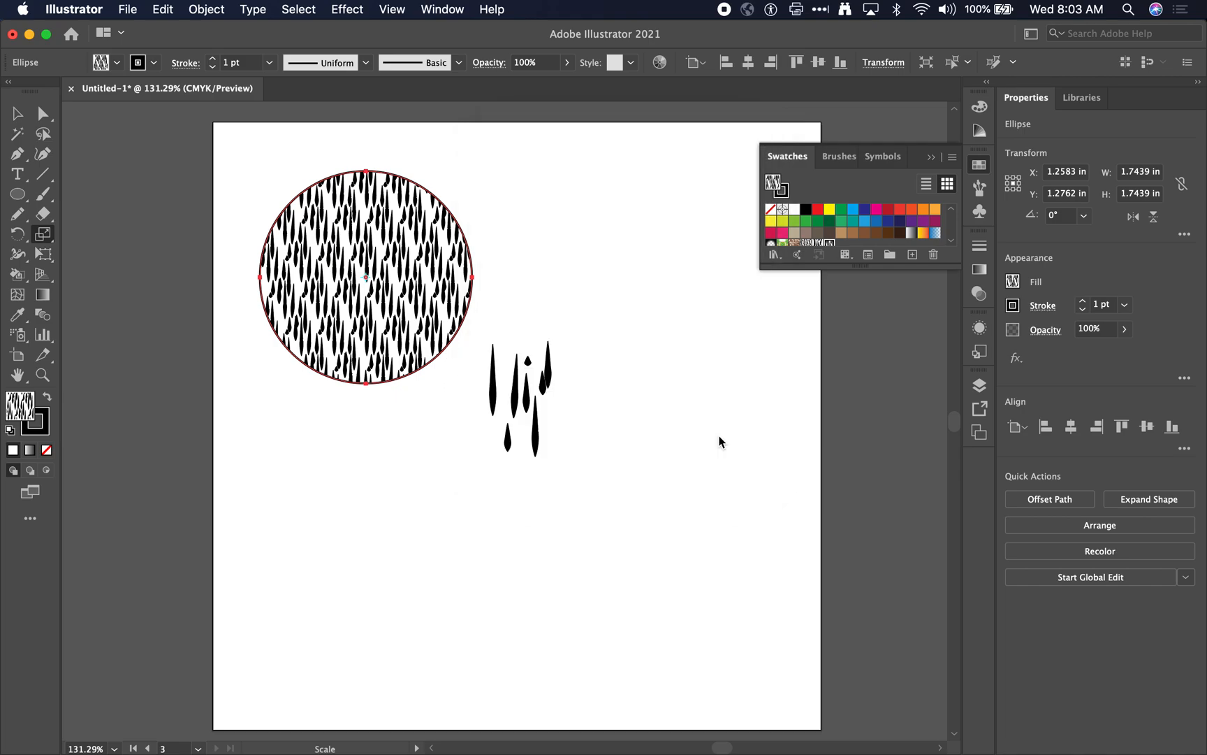
# Draw a small ellipse about 0.32 in wide and 0.34 in high, with white fill and 1 pt black stroke, beside the patterned circle.
pyautogui.click(21, 111)
pyautogui.hscroll(5, 440, 288)
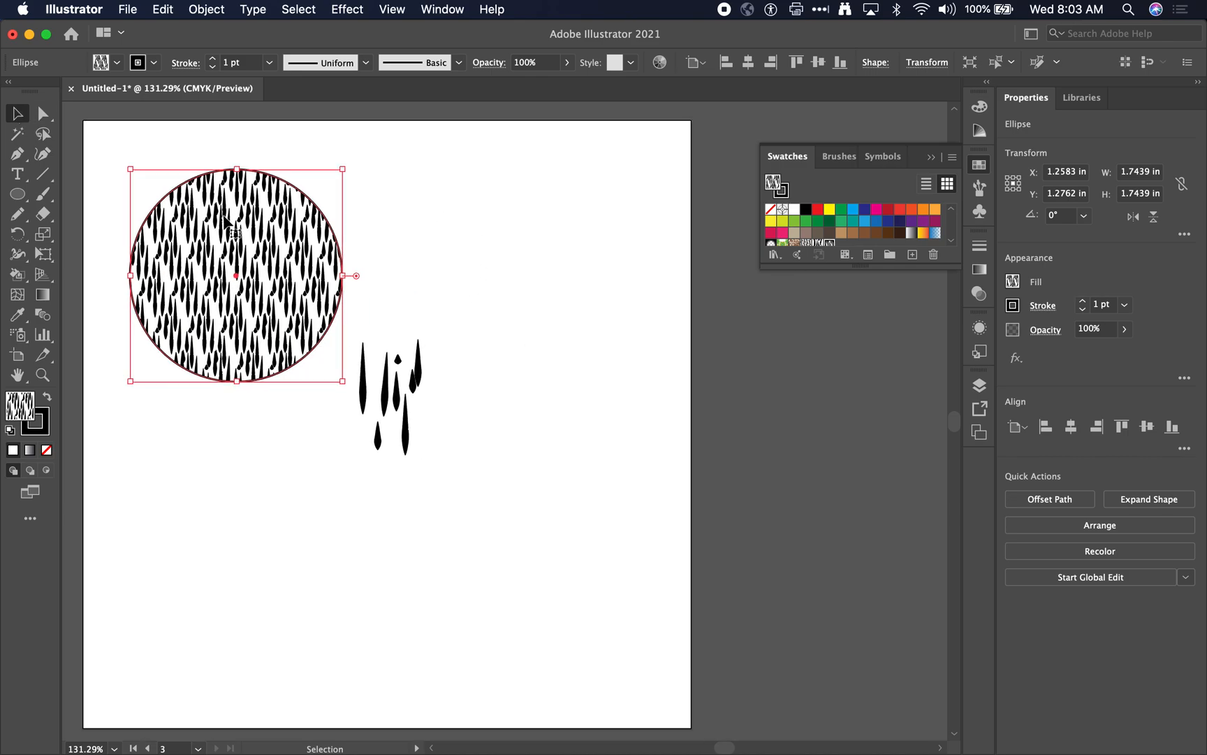
pyautogui.click(17, 194)
pyautogui.moveTo(511, 225); pyautogui.dragTo(578, 304)
pyautogui.press('d')
pyautogui.press('super+z')
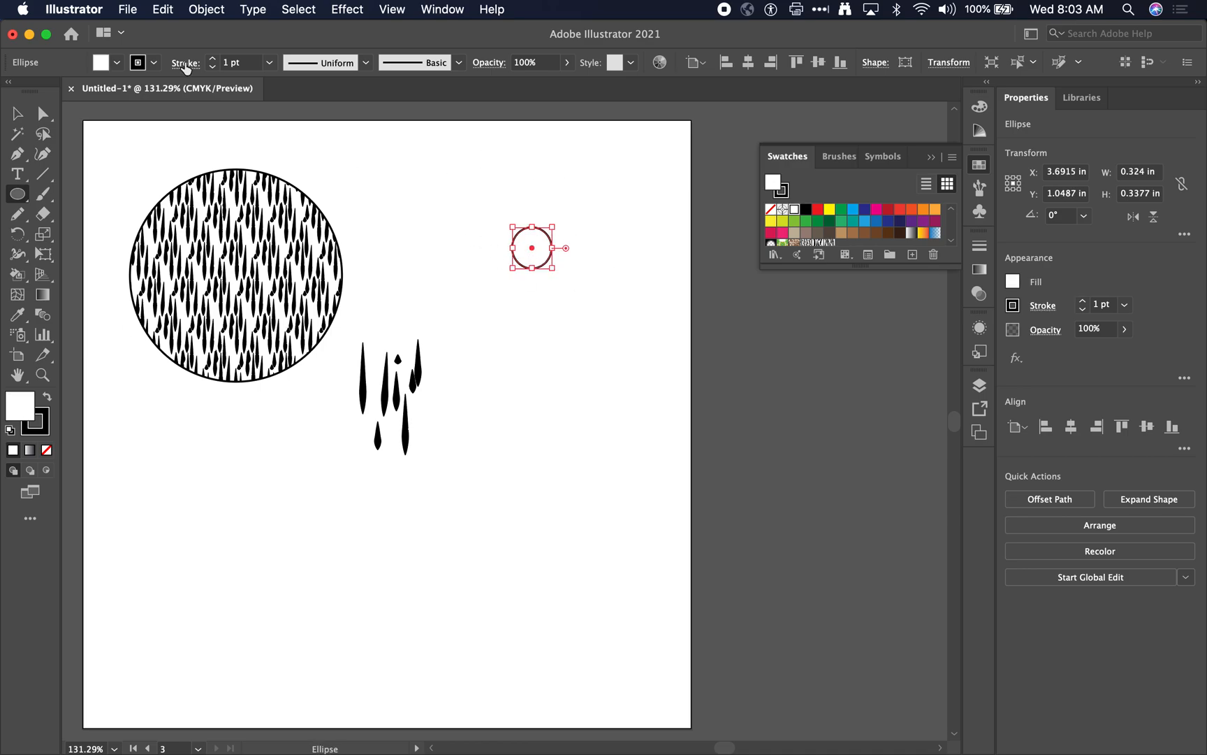
# Make a new pattern from the small ellipse and dismiss the pattern notice.
pyautogui.click(215, 10)
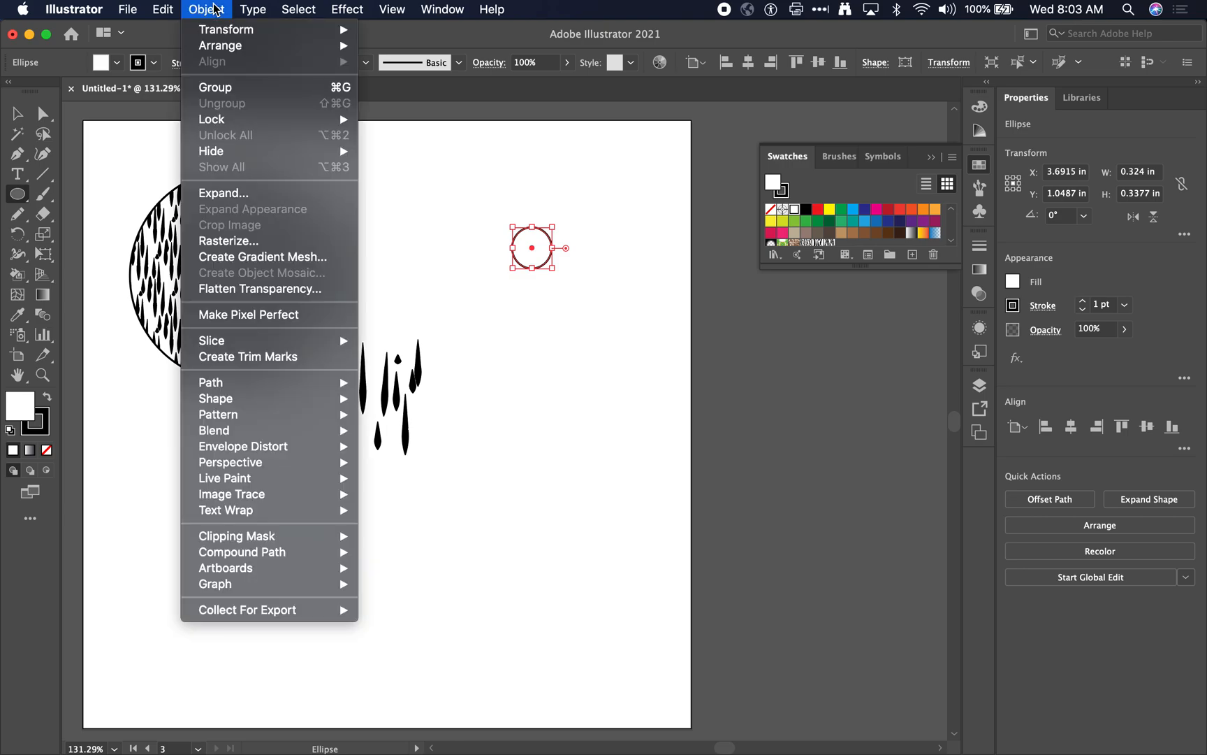
pyautogui.moveTo(251, 418)
pyautogui.click(392, 414)
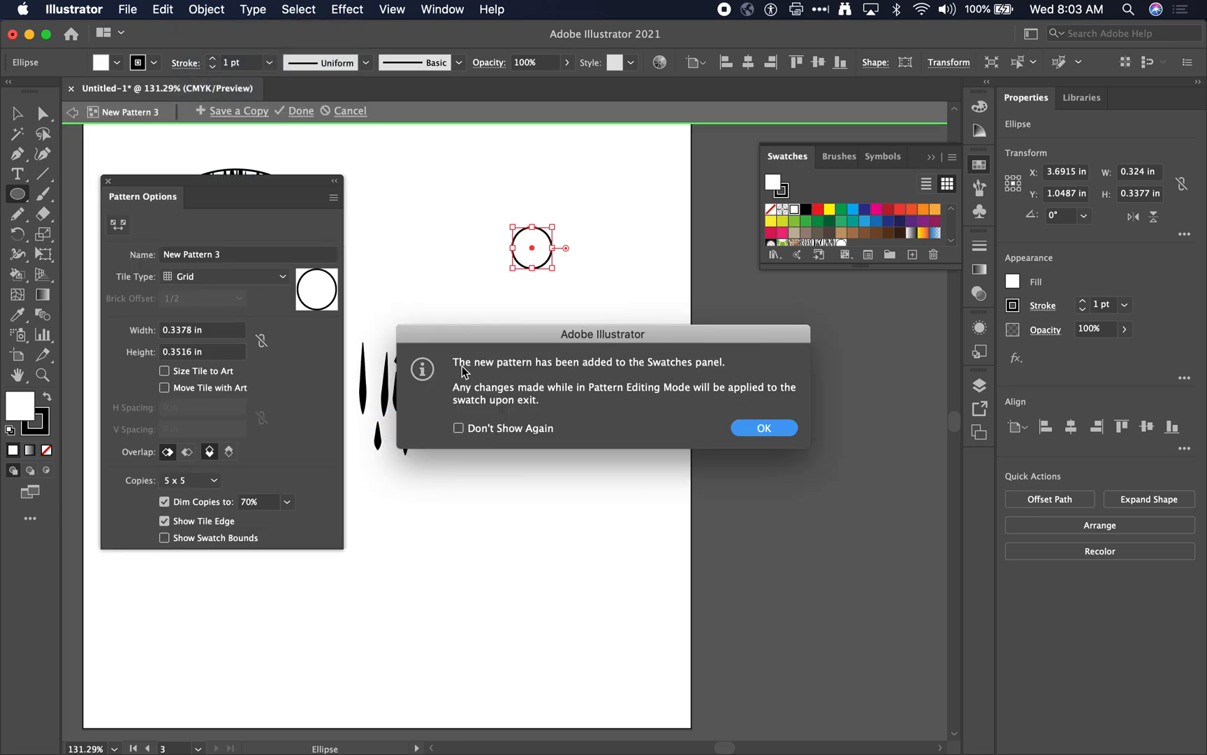
pyautogui.click(763, 426)
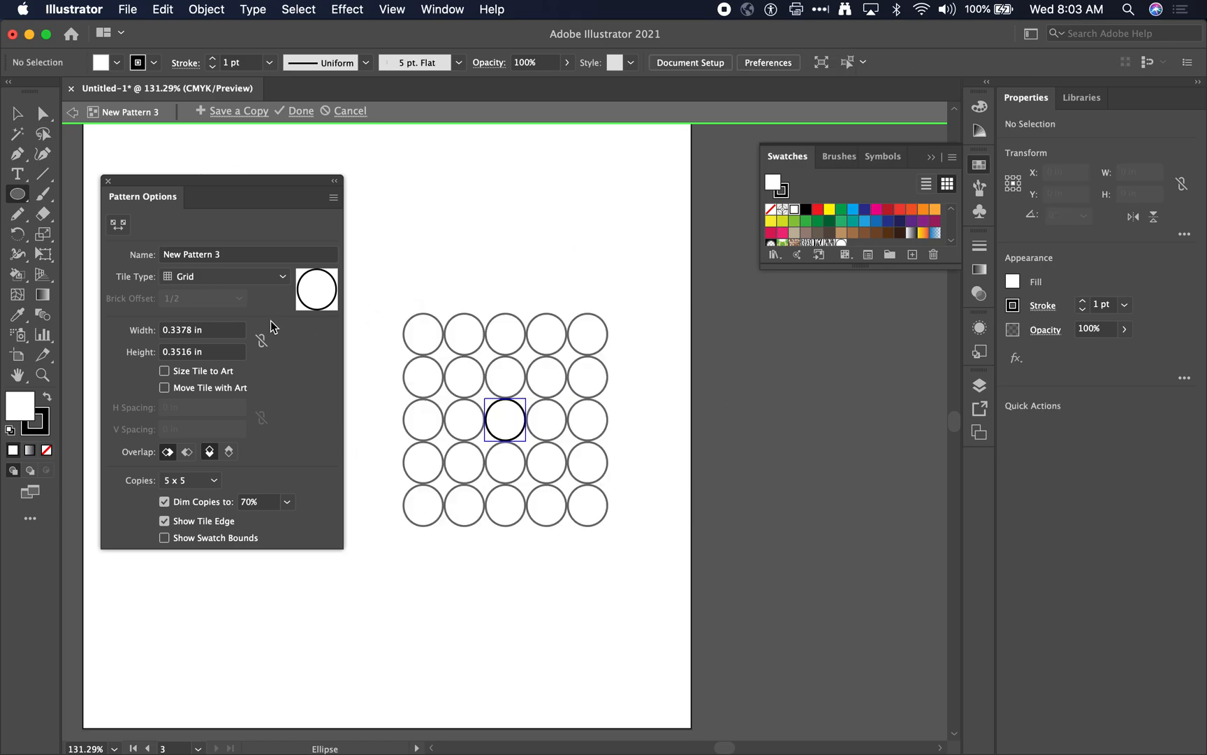
# Set the new pattern's tile type to Hex by Row after trying Hex by Column.
pyautogui.click(231, 275)
pyautogui.click(229, 344)
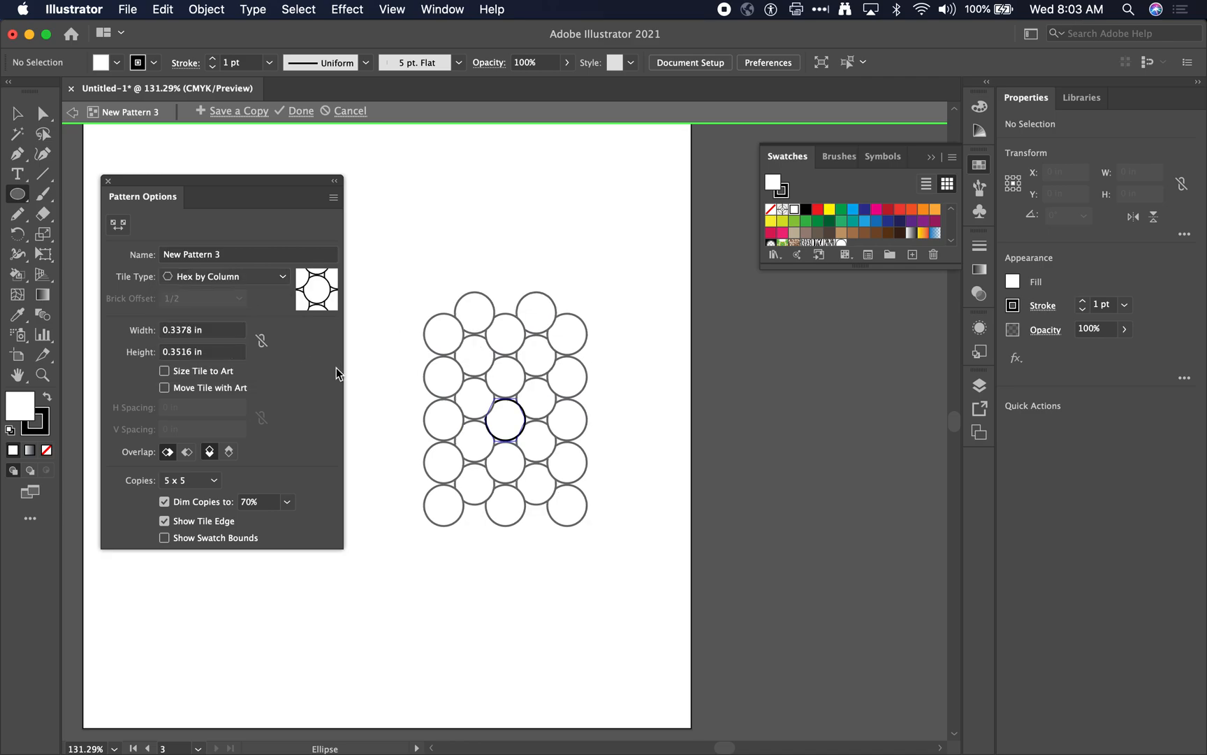
pyautogui.click(227, 277)
pyautogui.click(226, 277)
pyautogui.click(226, 277)
pyautogui.click(232, 368)
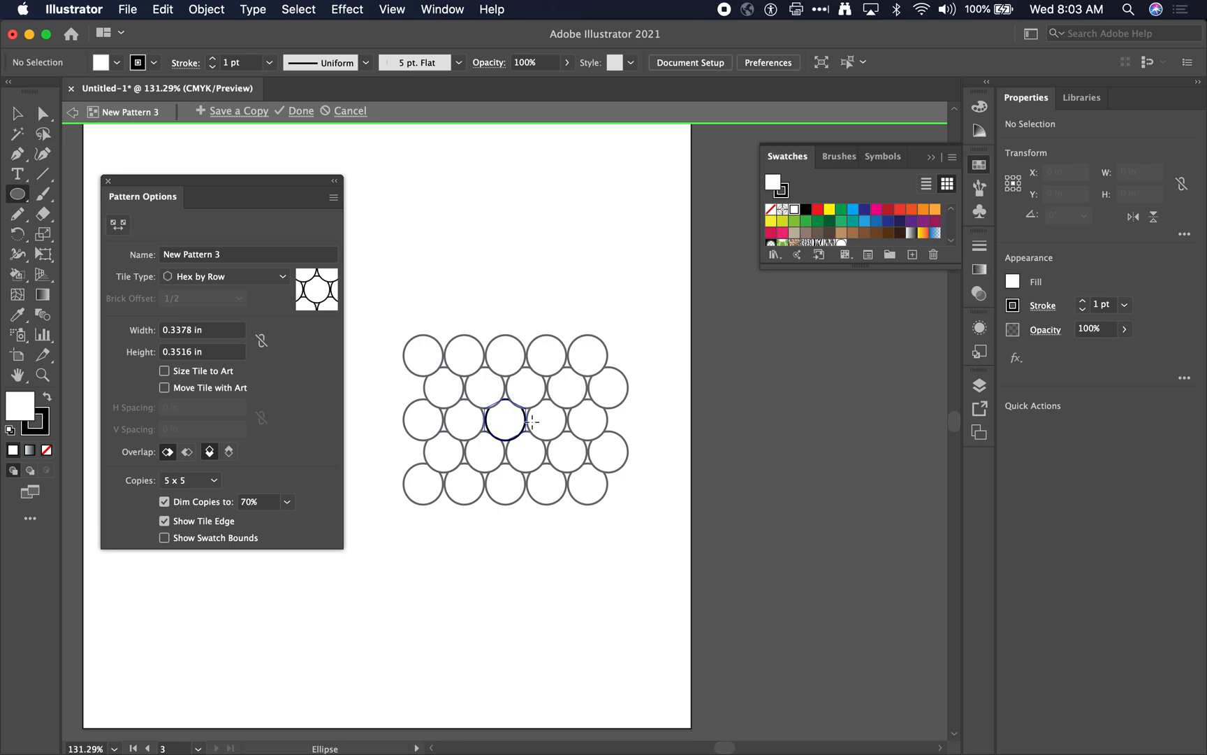
# Set the pattern tile's width to 0.25 in so the circles overlap sideways.
pyautogui.click(199, 331)
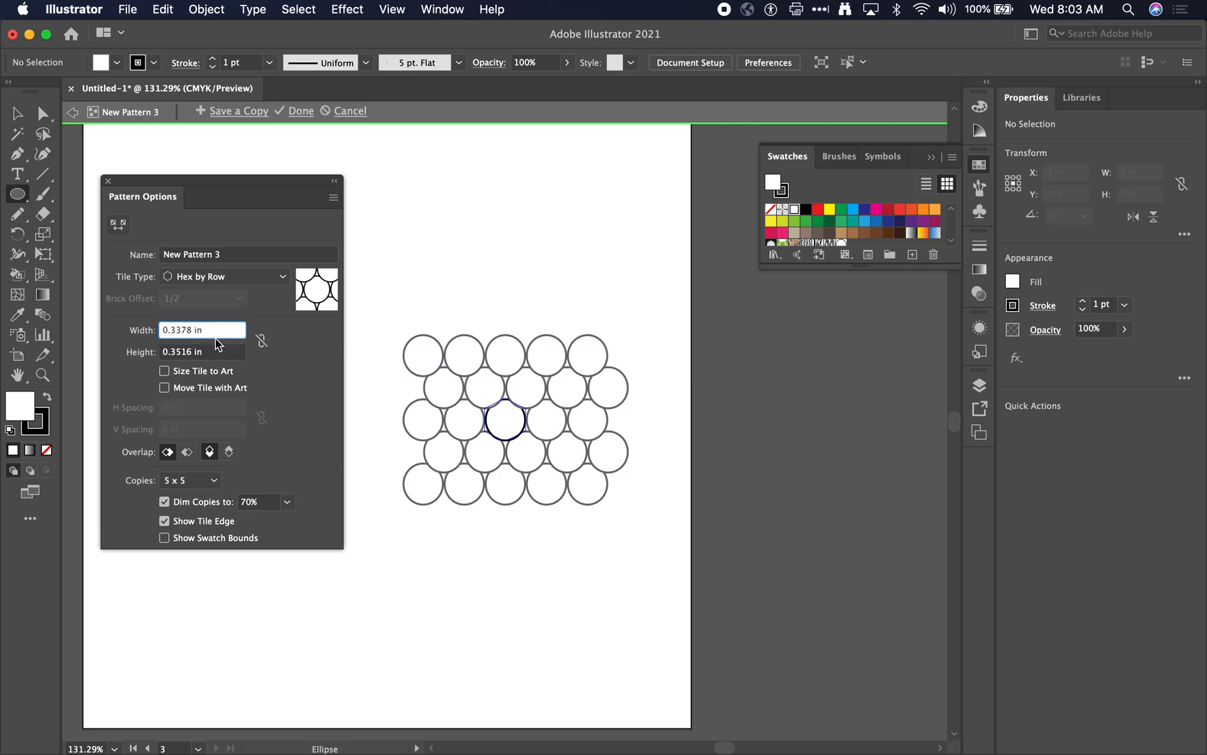
pyautogui.press('cmd+a')
pyautogui.write('0.25')
pyautogui.press('Return')
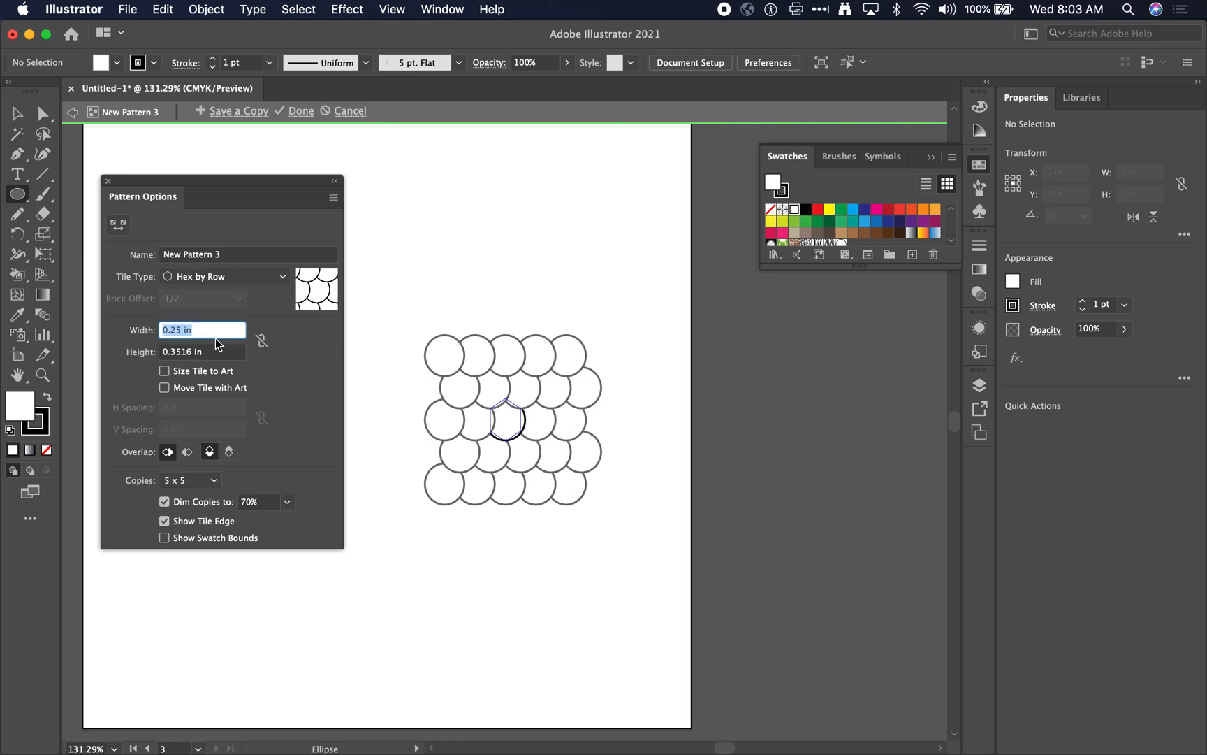
# Link the tile's width and height, and set the height to 0.25 in.
pyautogui.click(265, 340)
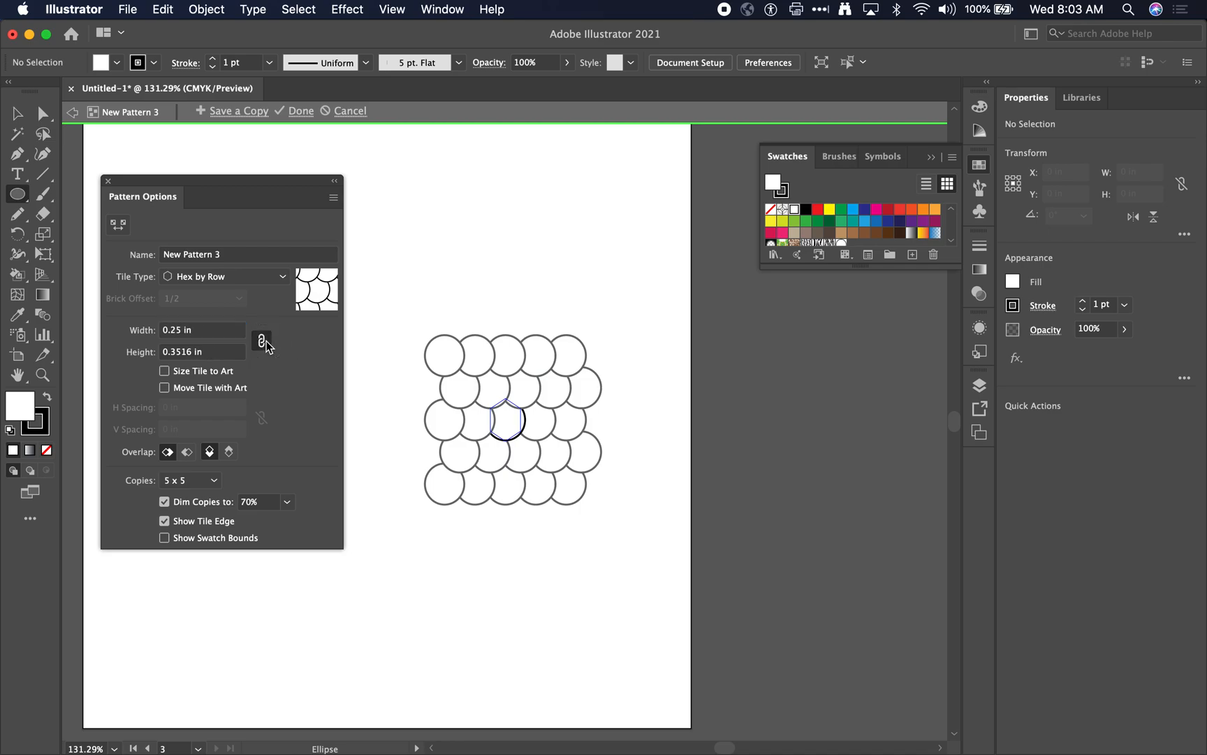
pyautogui.click(198, 350)
pyautogui.tripleClick(198, 349)
pyautogui.write('0.25')
pyautogui.press('Return')
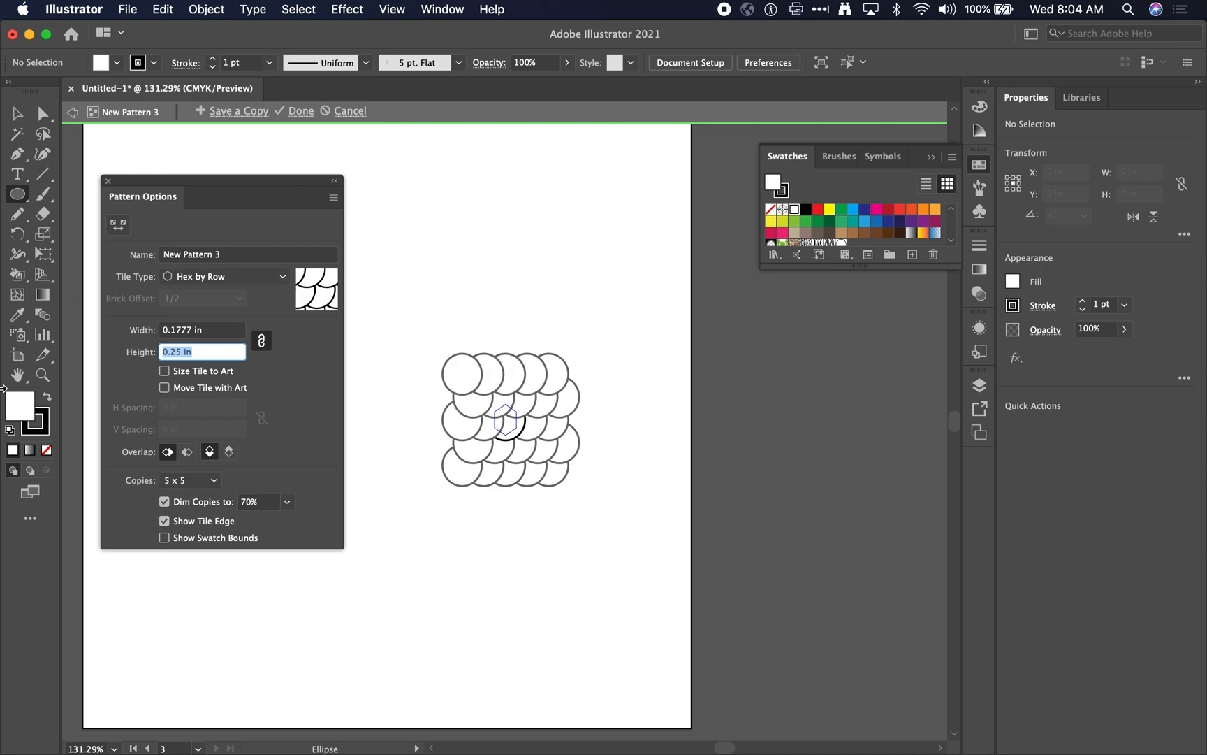
# Switch the fill to none and back to white, and finish editing the pattern.
pyautogui.click(47, 451)
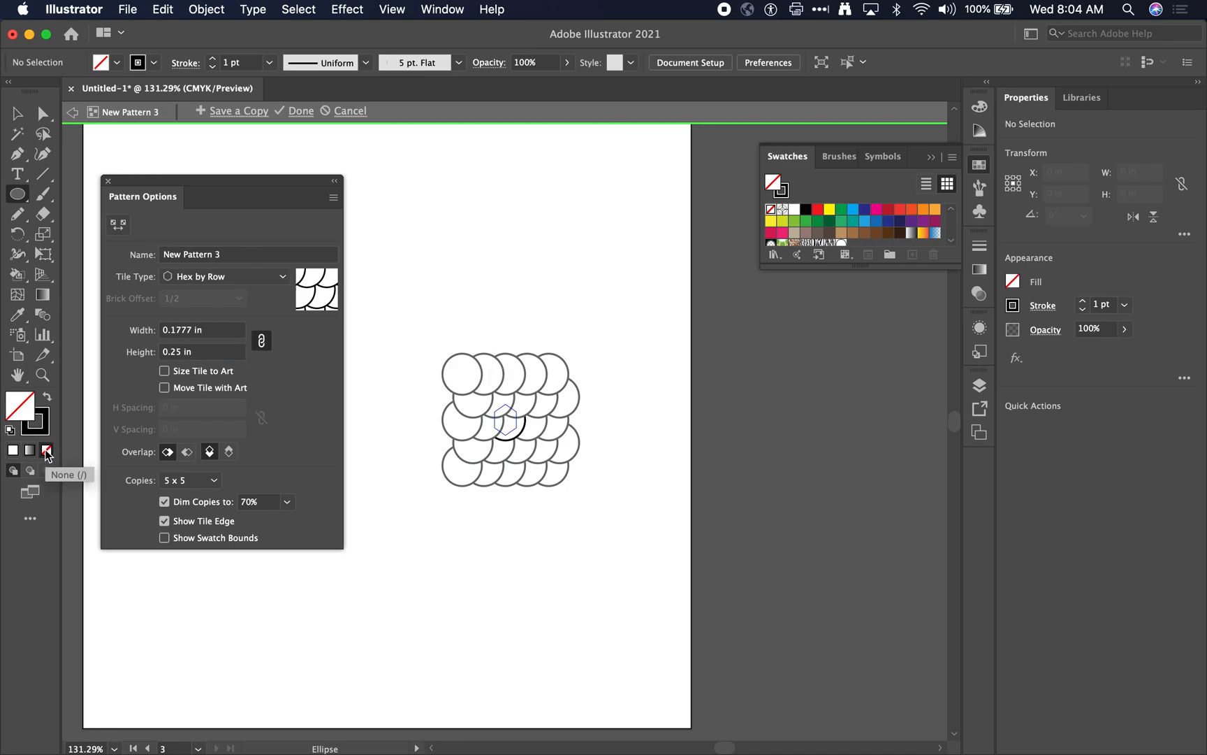
pyautogui.click(12, 450)
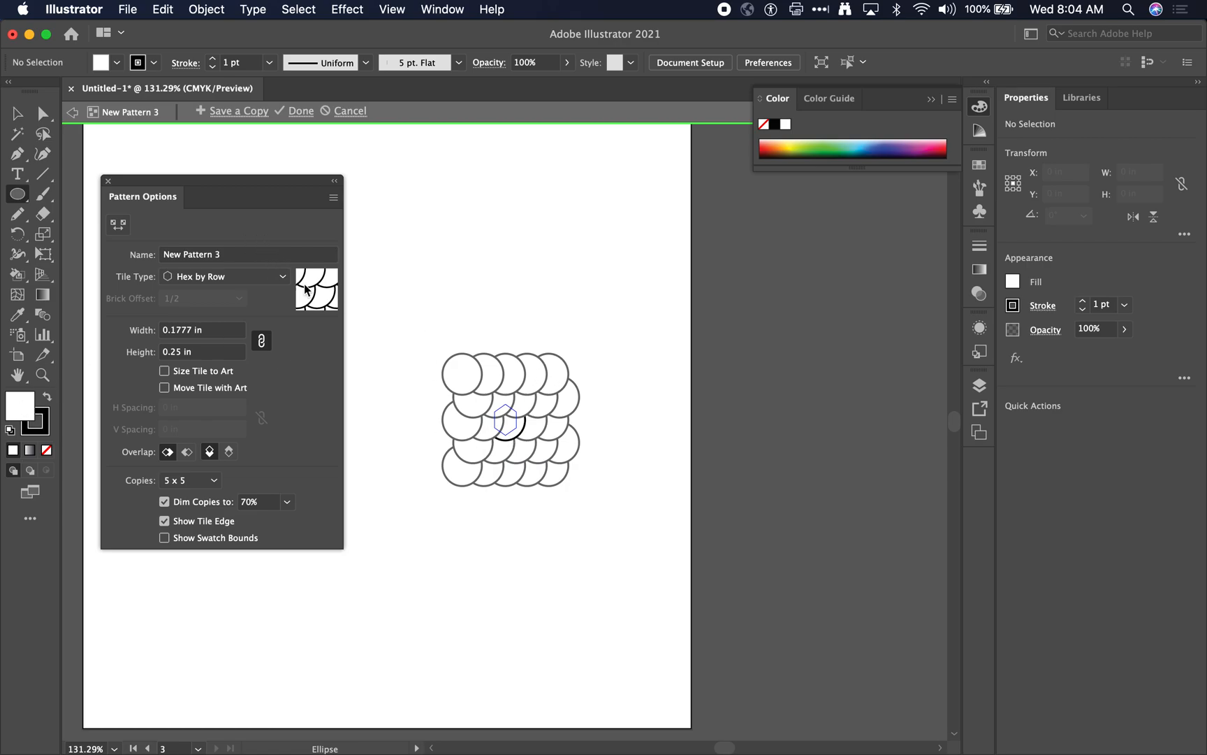
pyautogui.click(301, 110)
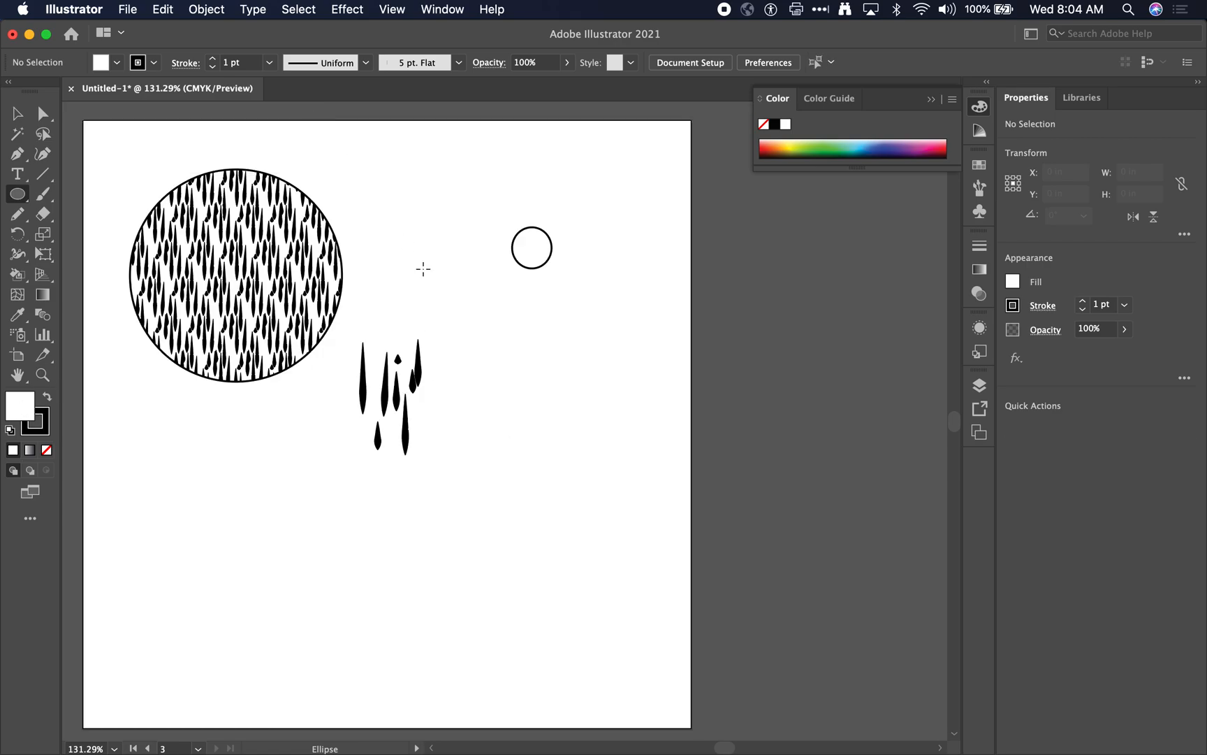
# Select the grouped seal line drawing on the second artboard and get it ready for the Live Paint Bucket.
pyautogui.hscroll(-2, 418, 268)
pyautogui.hscroll(-15, 510, 260)
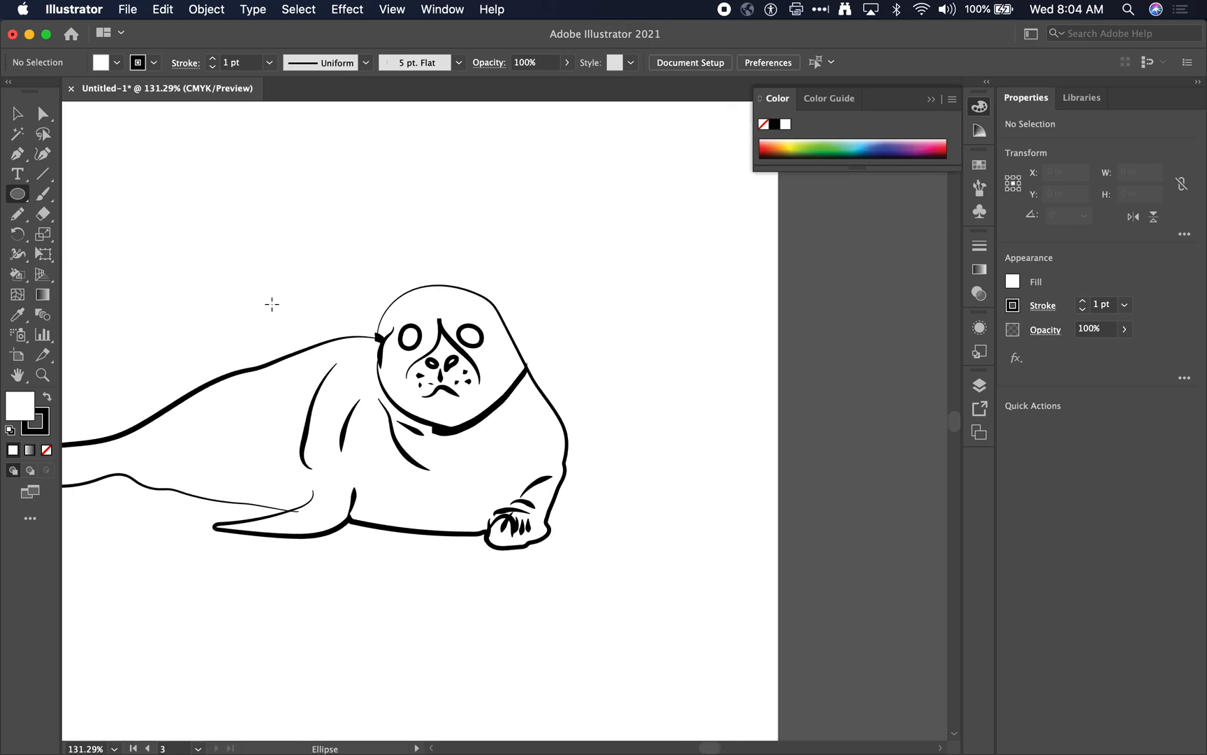
pyautogui.click(16, 113)
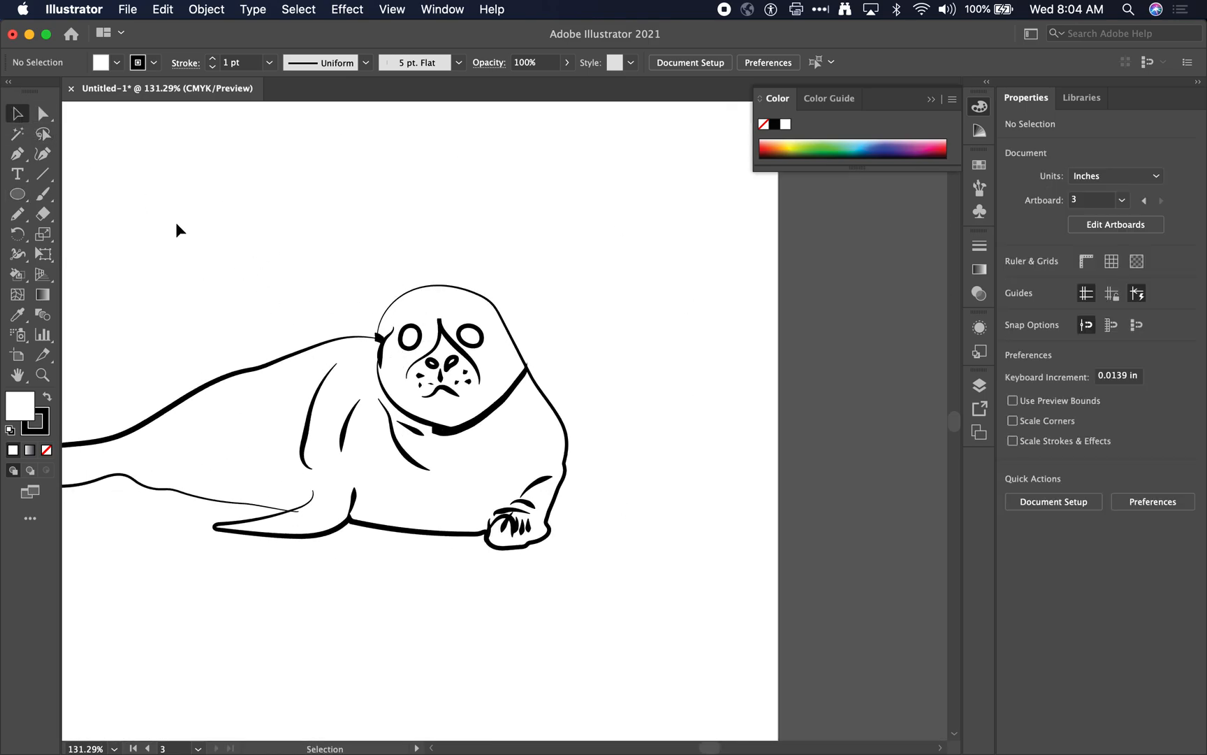
pyautogui.click(428, 471)
pyautogui.hscroll(-3, 458, 474)
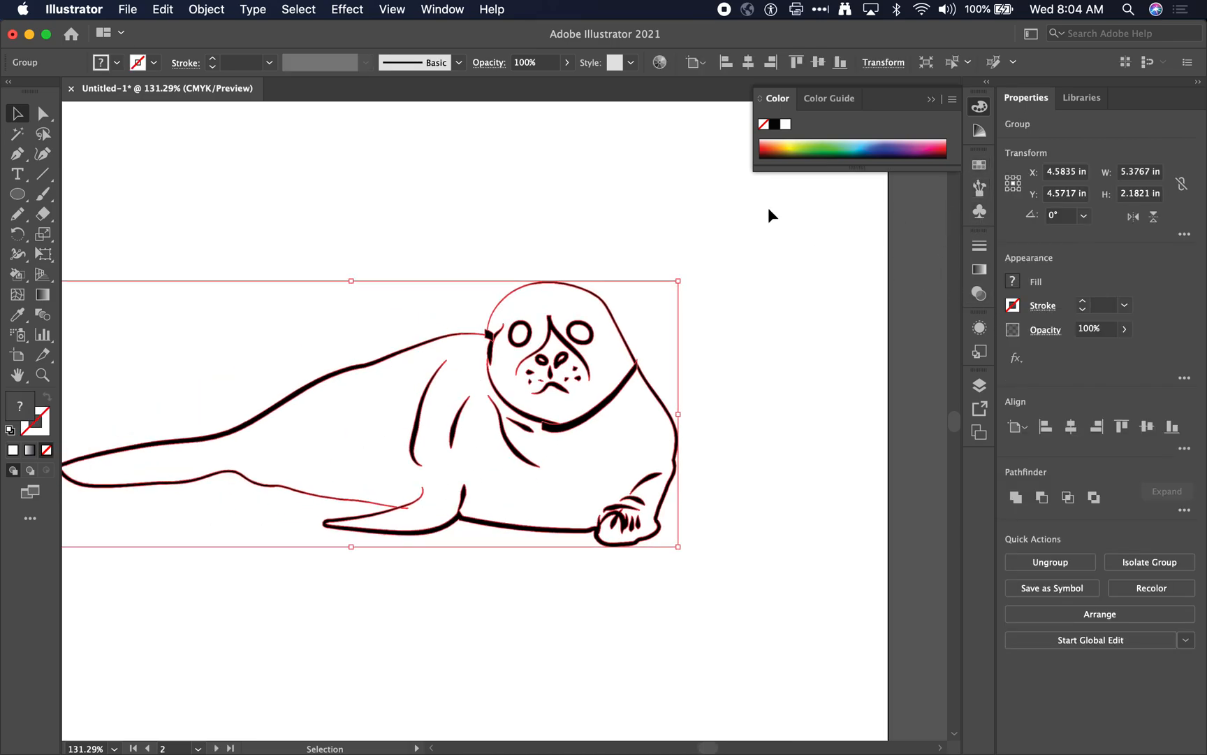
pyautogui.press('k')
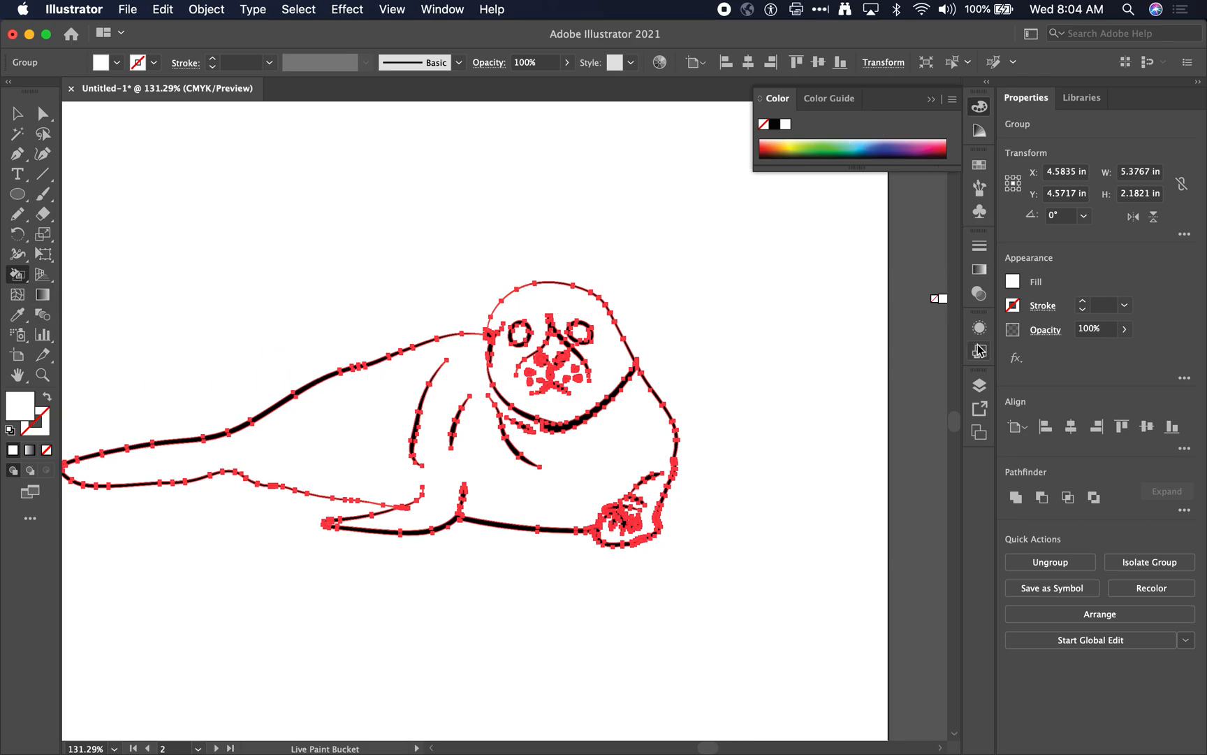
# Bring up the full set of swatches and Live Paint the seal's body with the overlapping-circle pattern.
pyautogui.click(442, 9)
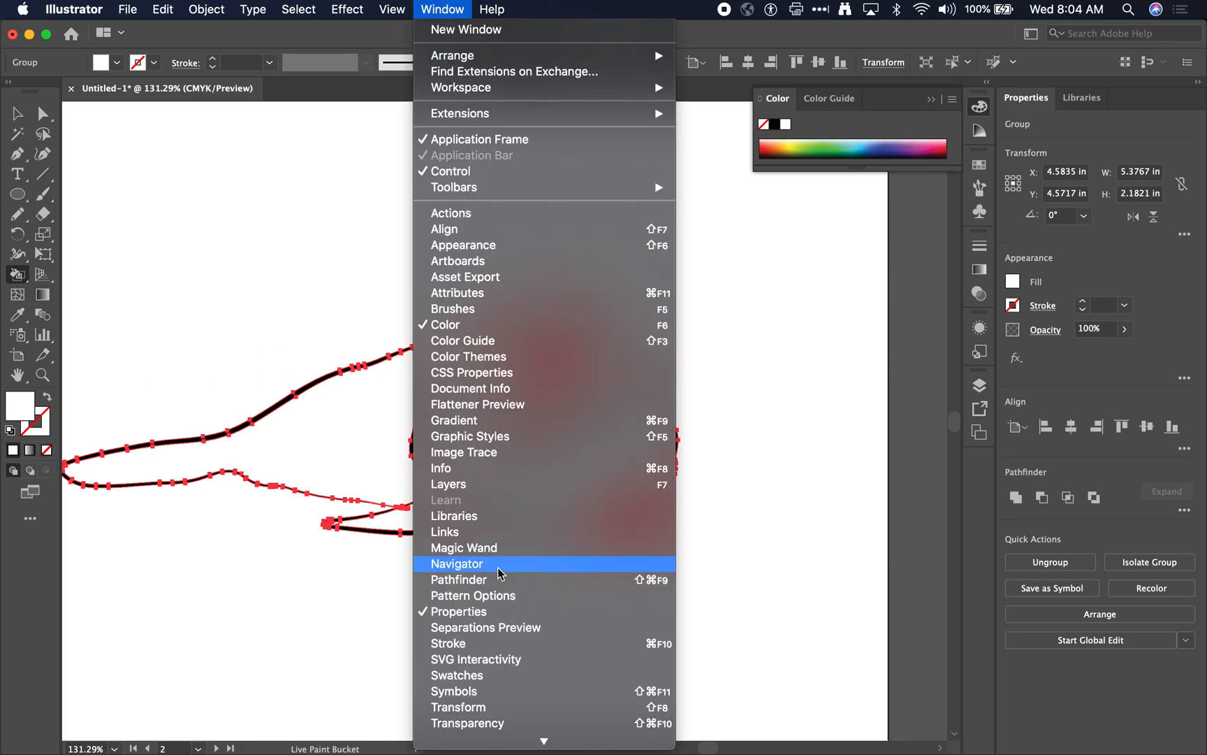
pyautogui.click(490, 675)
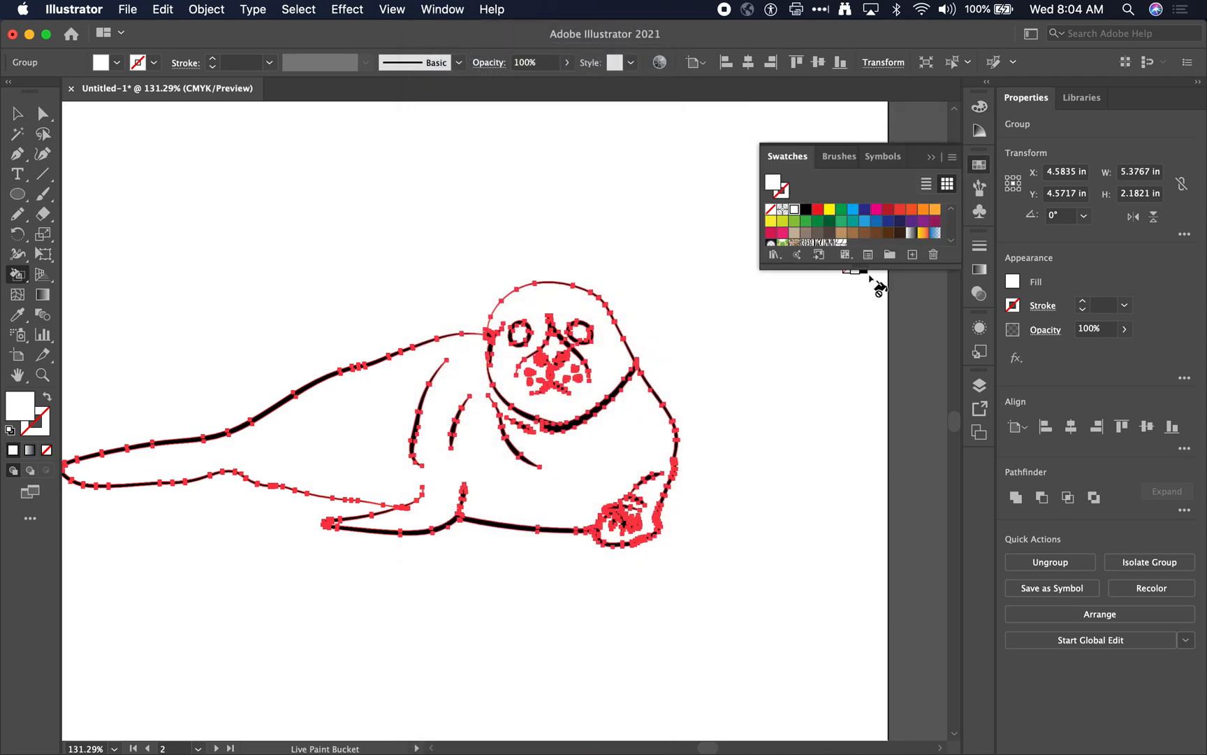
pyautogui.moveTo(953, 269); pyautogui.dragTo(956, 339)
pyautogui.click(841, 244)
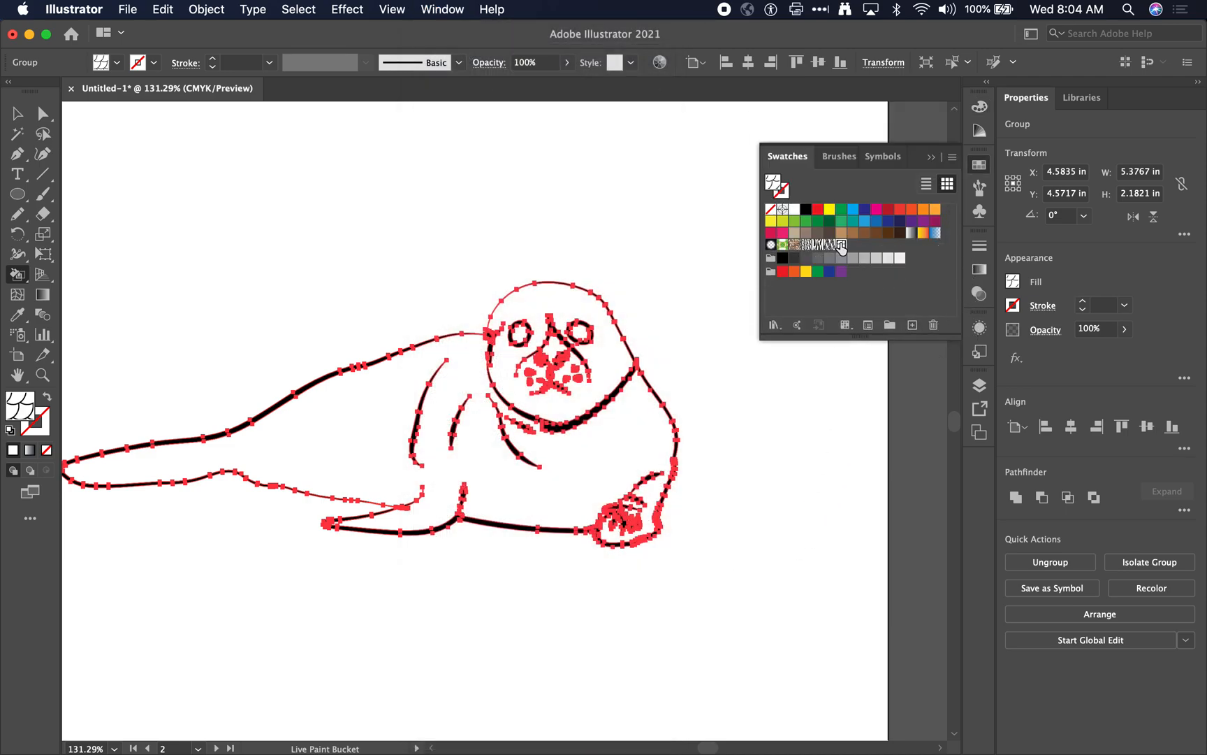
pyautogui.click(371, 407)
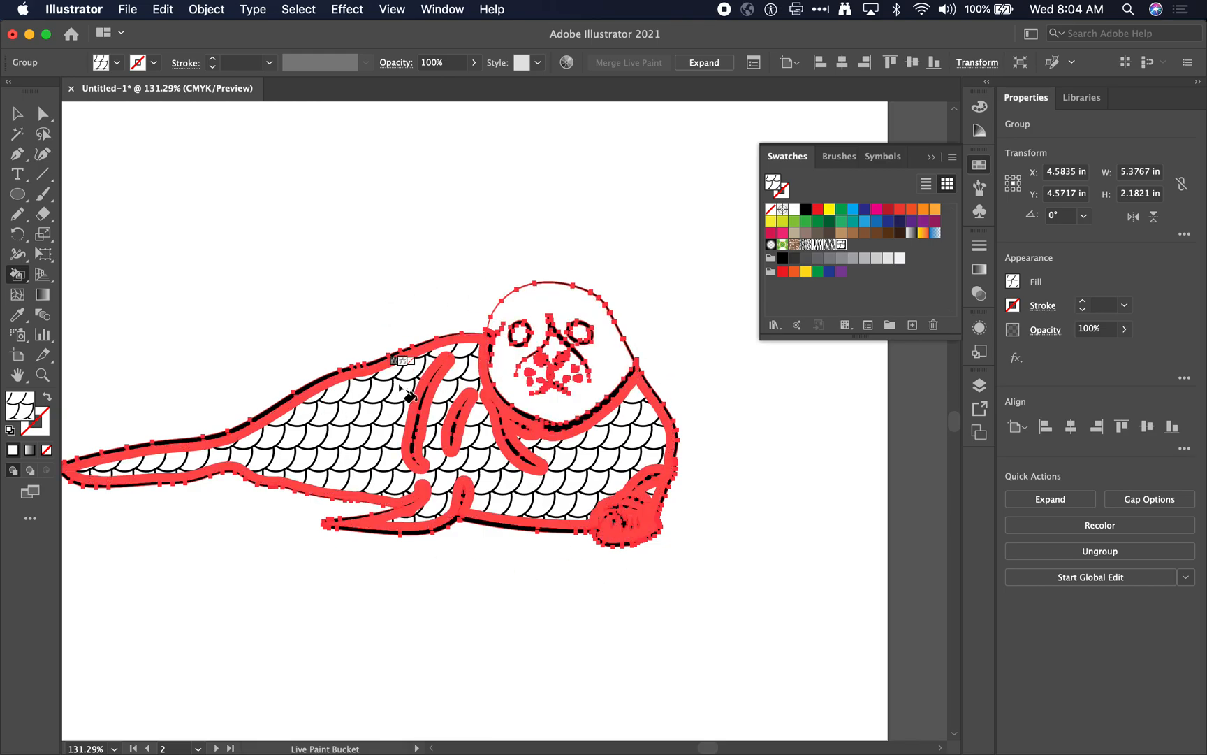
# Repaint the seal's body with the tapered-stroke pattern using the Live Paint Bucket.
pyautogui.scroll(3, 405, 425)
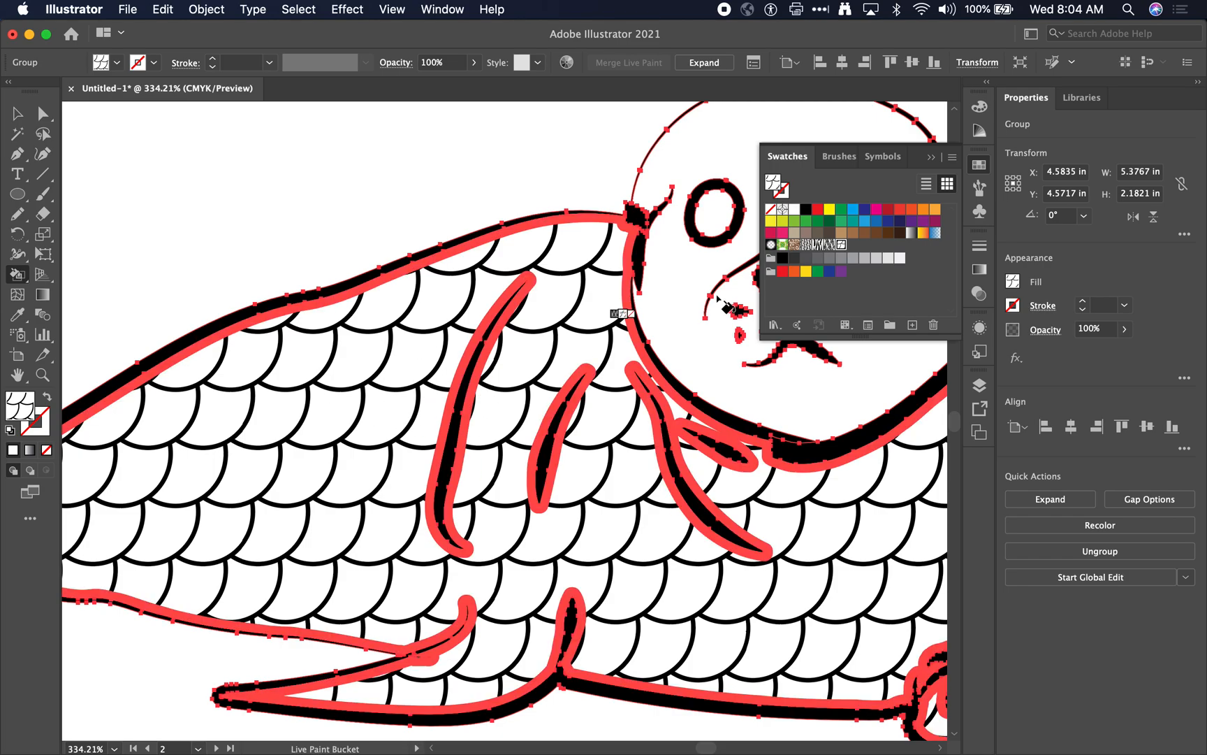
pyautogui.click(830, 245)
pyautogui.click(308, 402)
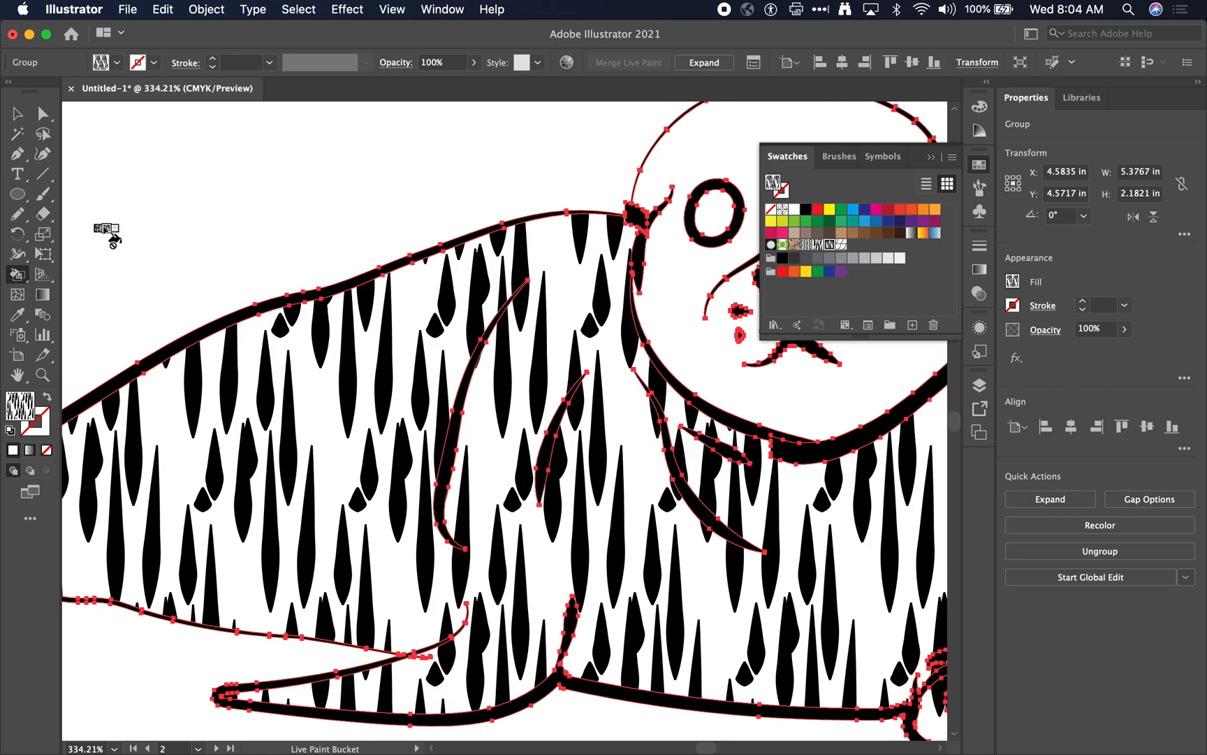
pyautogui.scroll(-5, 318, 316)
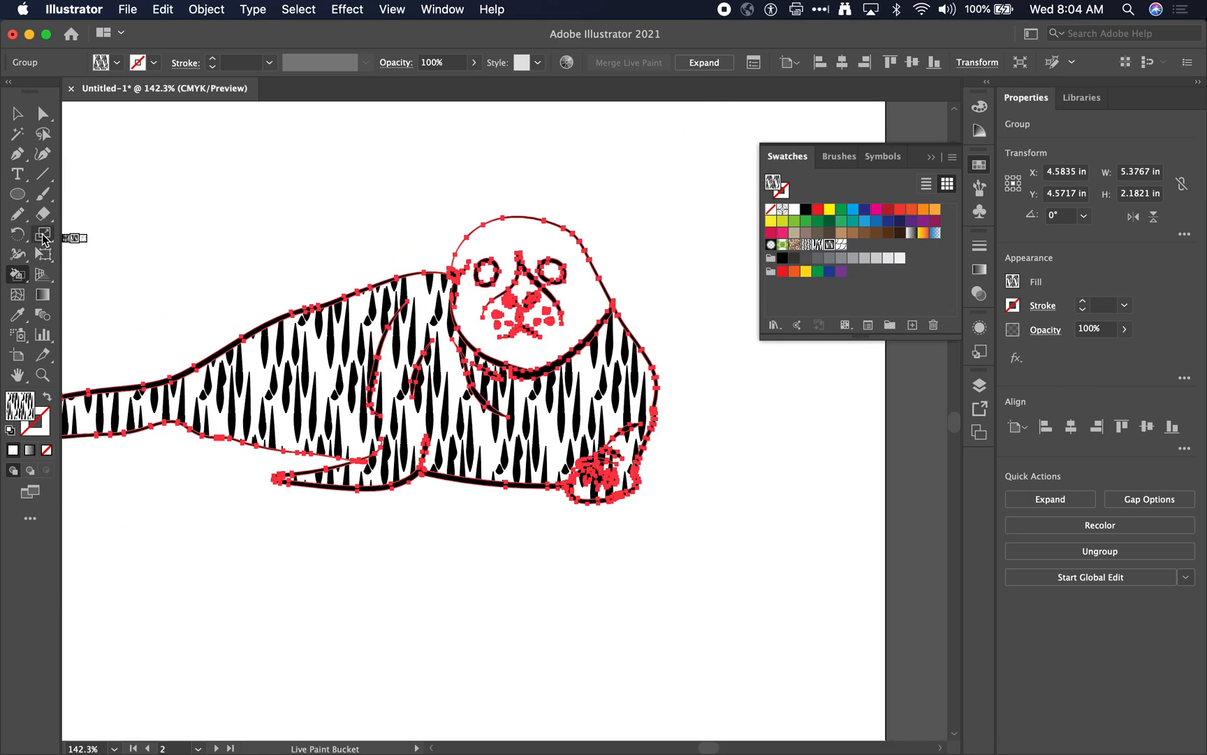
# Scale only the pattern inside the seal uniformly to 54%, without transforming the objects, and deselect the artwork.
pyautogui.click(44, 238)
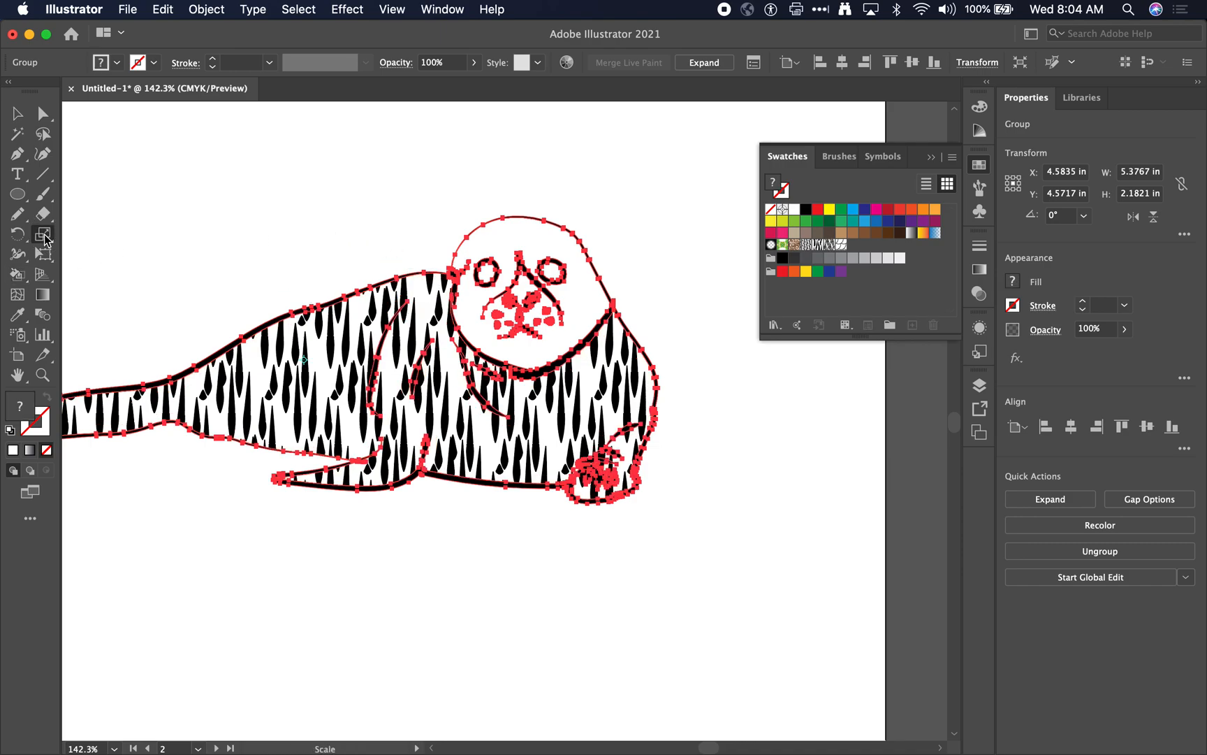
pyautogui.doubleClick(44, 238)
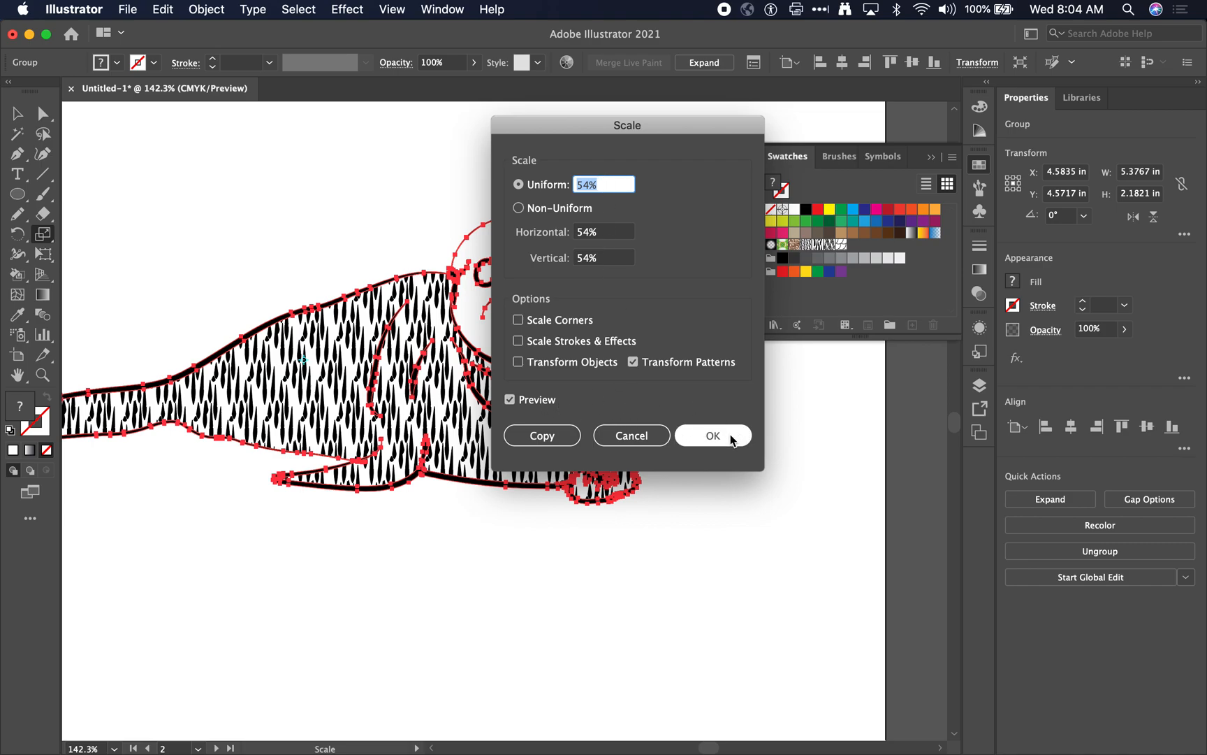
pyautogui.click(707, 439)
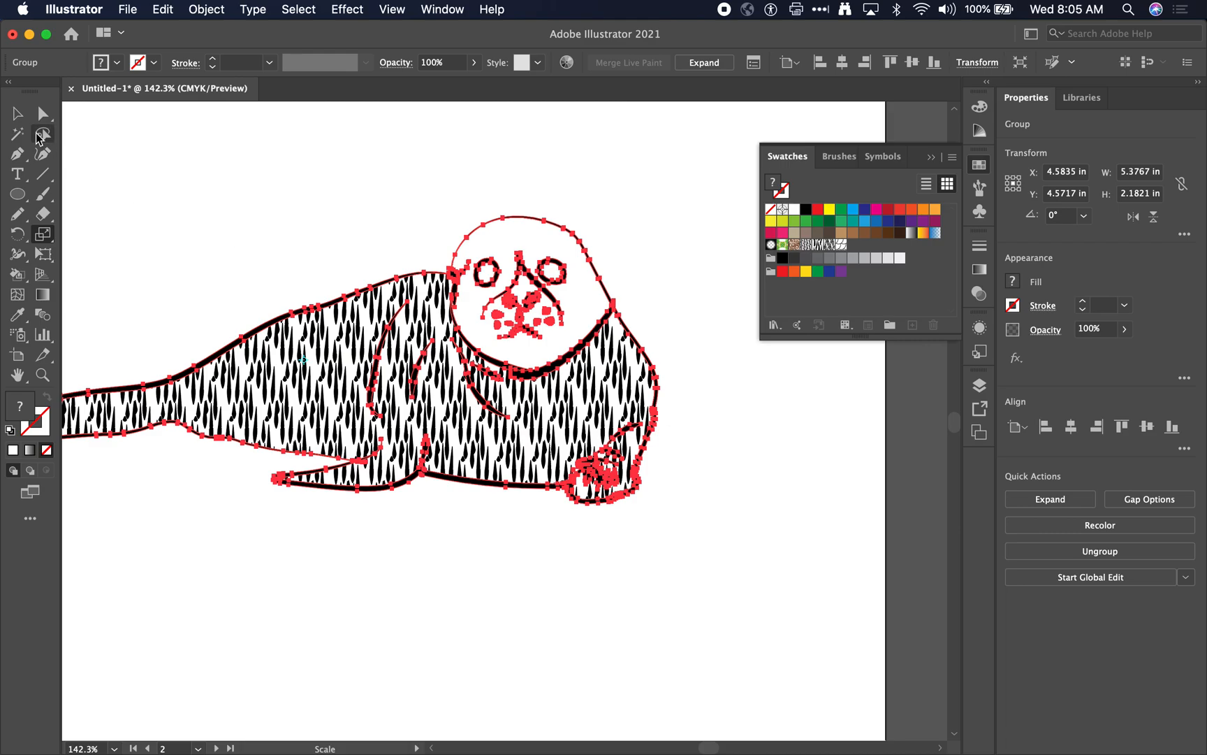
pyautogui.press('v')
pyautogui.click(307, 256)
pyautogui.scroll(-5, 366, 231)
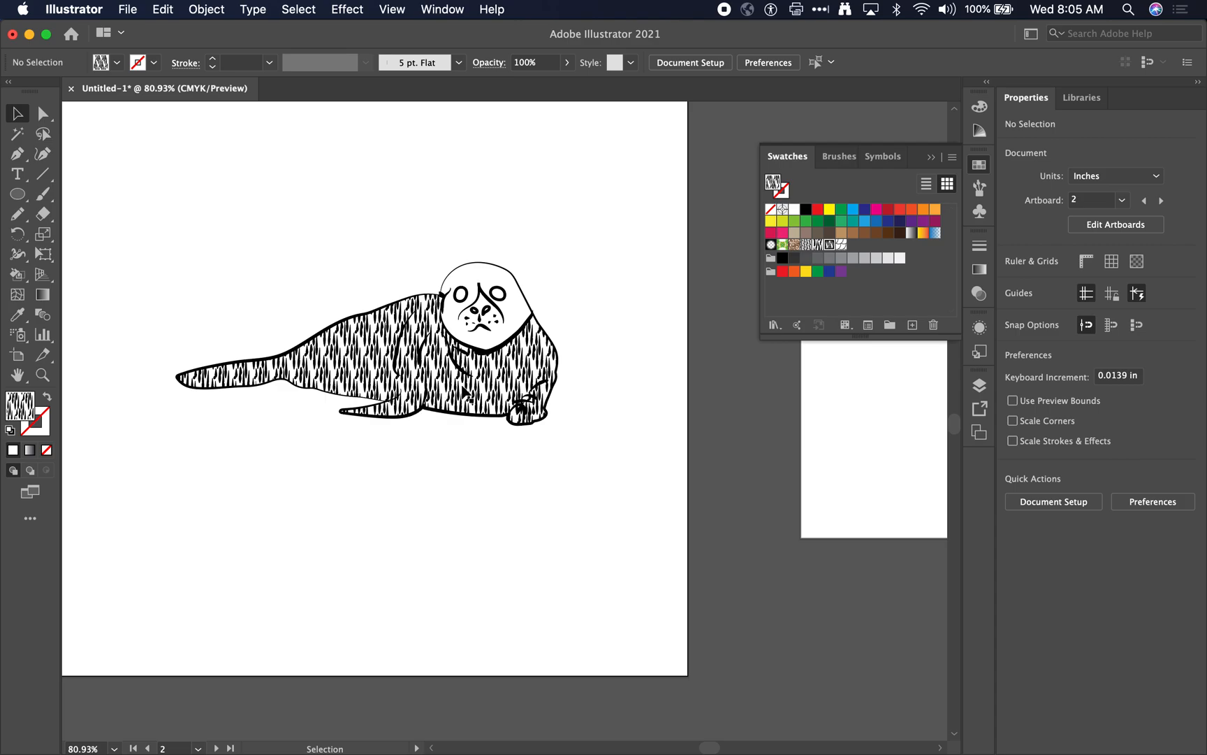
# Draw a circle about 2.54 in wide above the seal's tail and fill it with the overlapping-circle pattern.
pyautogui.hscroll(5, 320, 300)
pyautogui.hscroll(5, 318, 292)
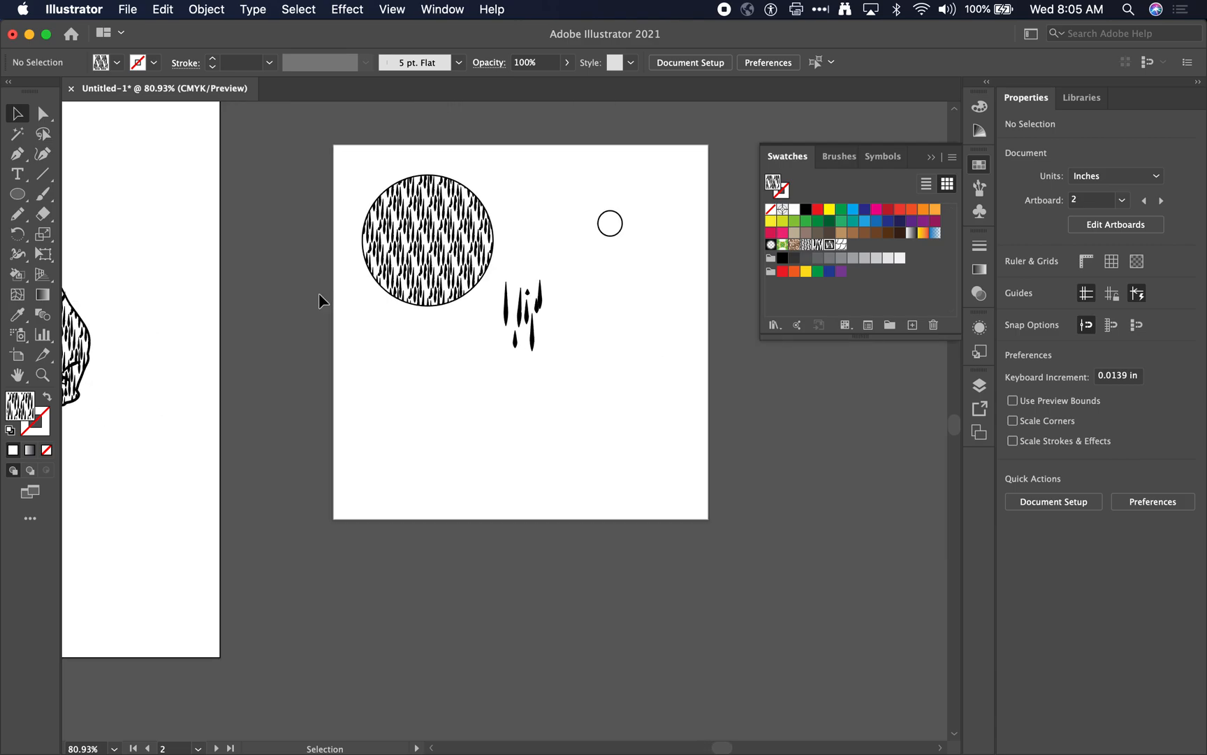
pyautogui.hscroll(-10, 319, 292)
pyautogui.click(19, 197)
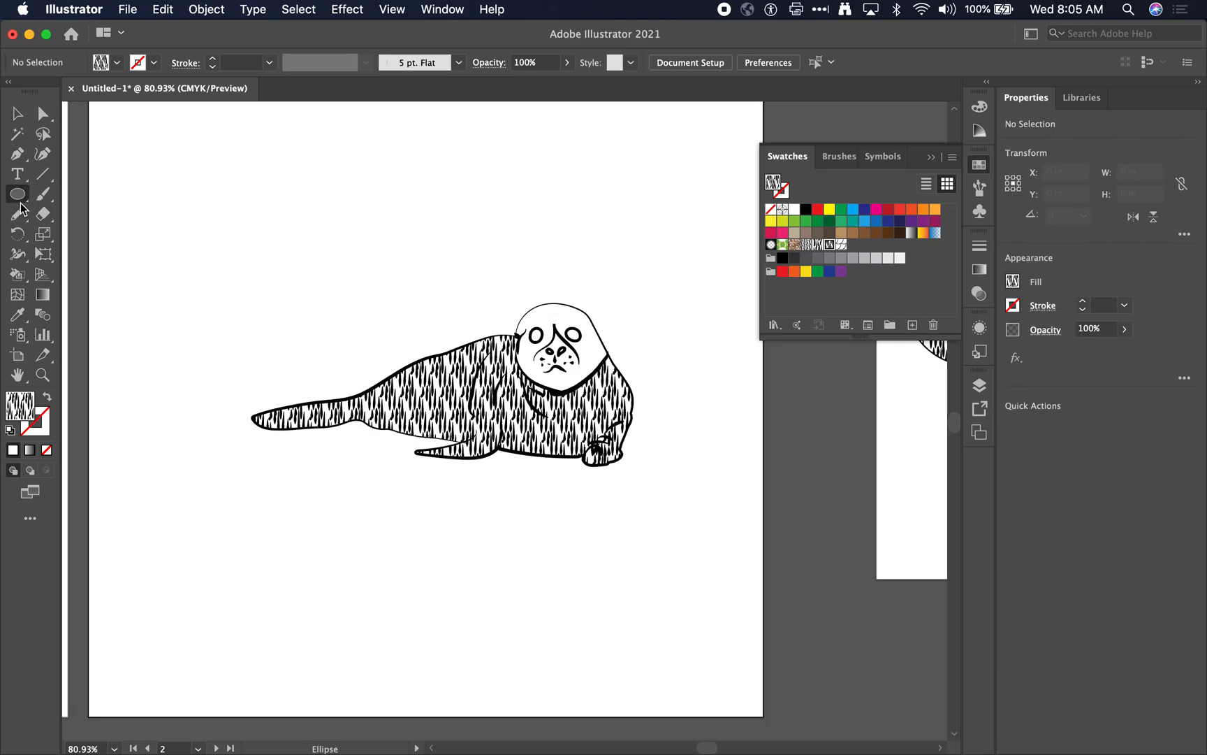
pyautogui.moveTo(161, 188); pyautogui.dragTo(352, 378)
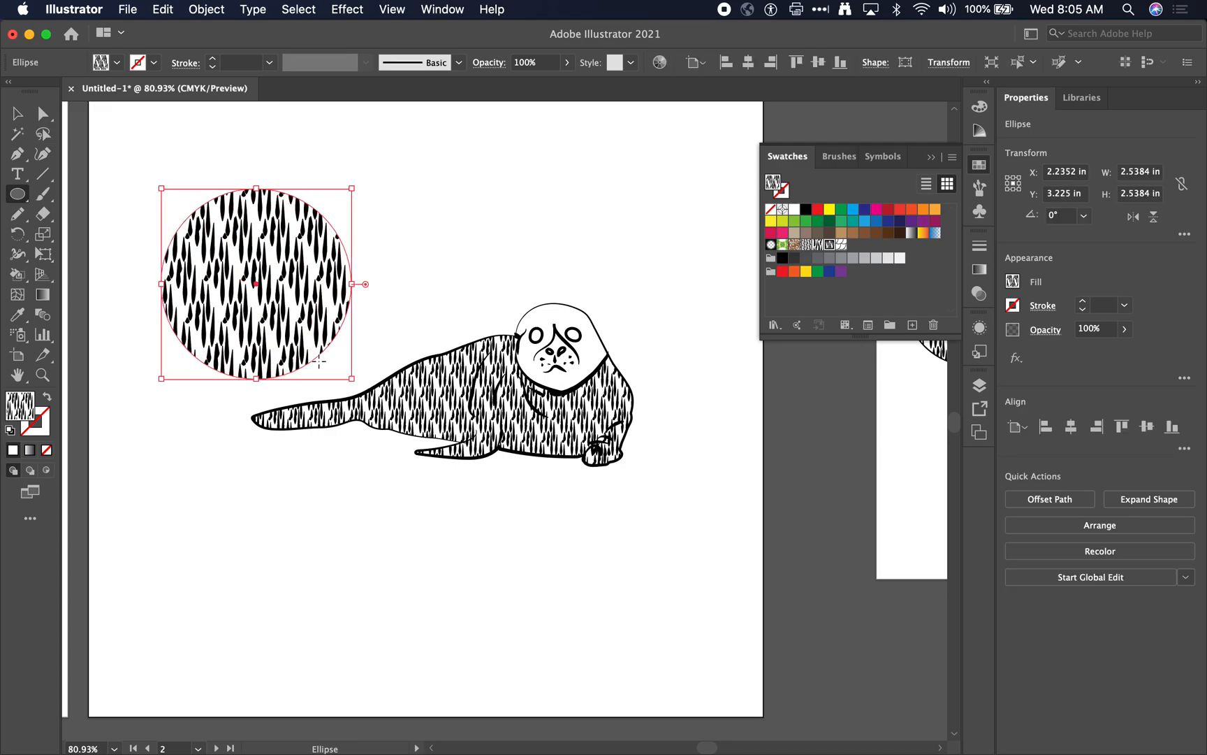
pyautogui.moveTo(841, 244); pyautogui.dragTo(292, 288)
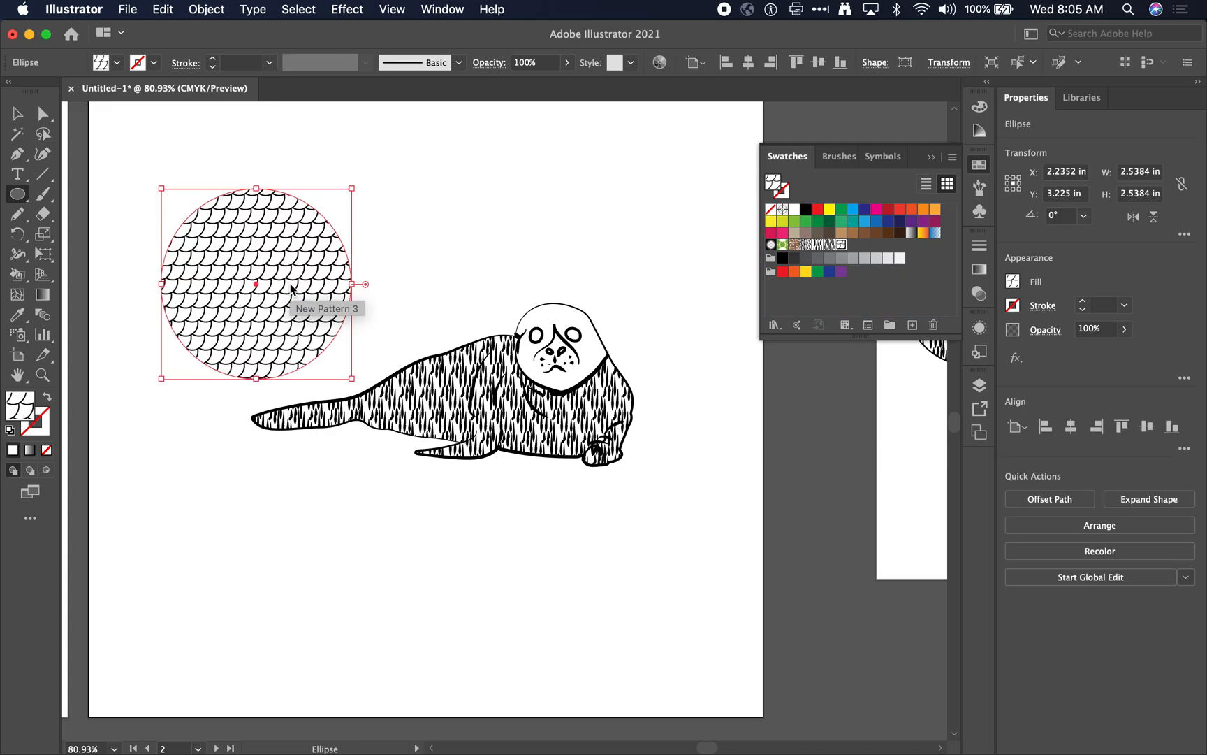
# Move the scale-patterned circle up, away from the seal's tail, to about X 2.30 in, Y 2.82 in.
pyautogui.scroll(-3, 524, 283)
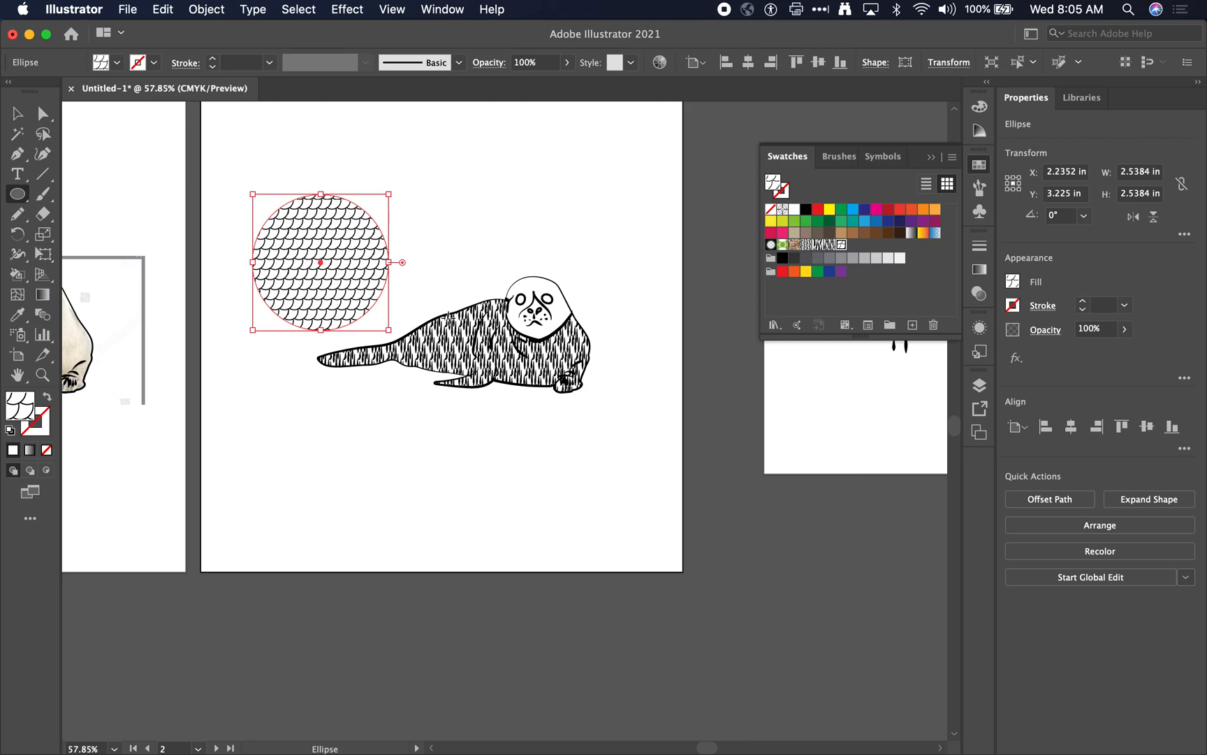
pyautogui.press('v')
pyautogui.moveTo(346, 281); pyautogui.dragTo(330, 261)
pyautogui.click(434, 273)
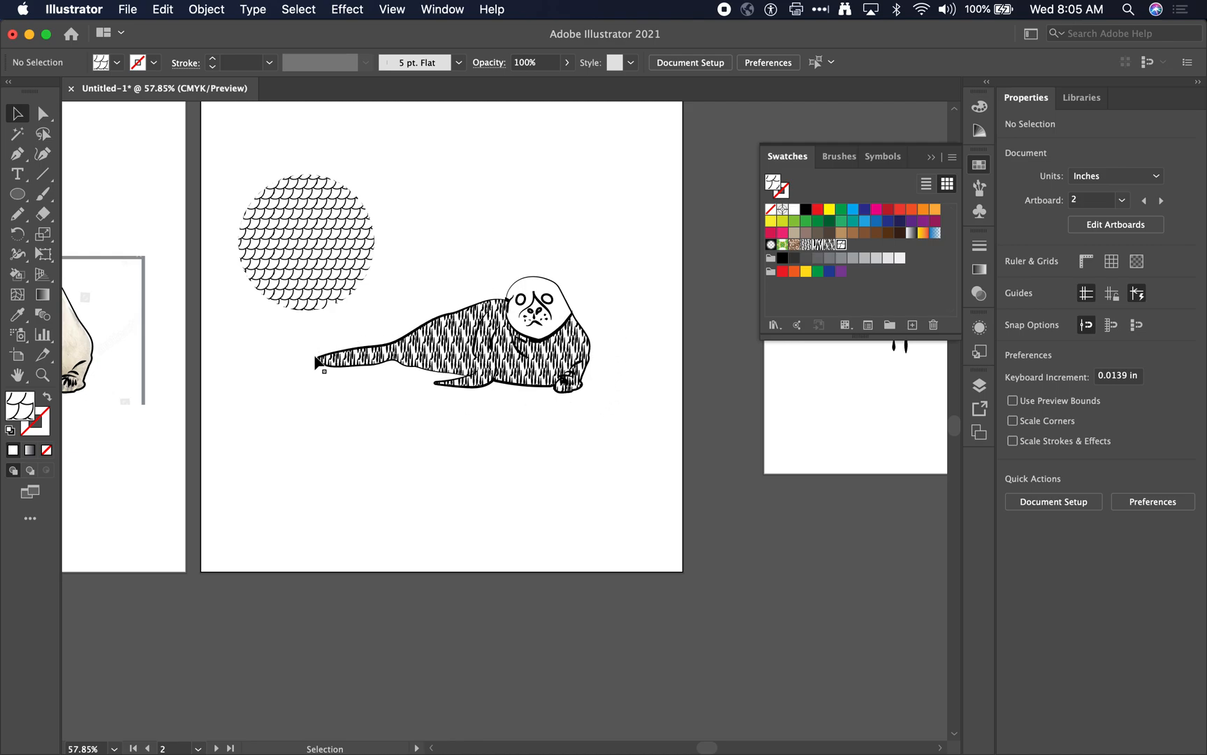
pyautogui.hscroll(5, 497, 381)
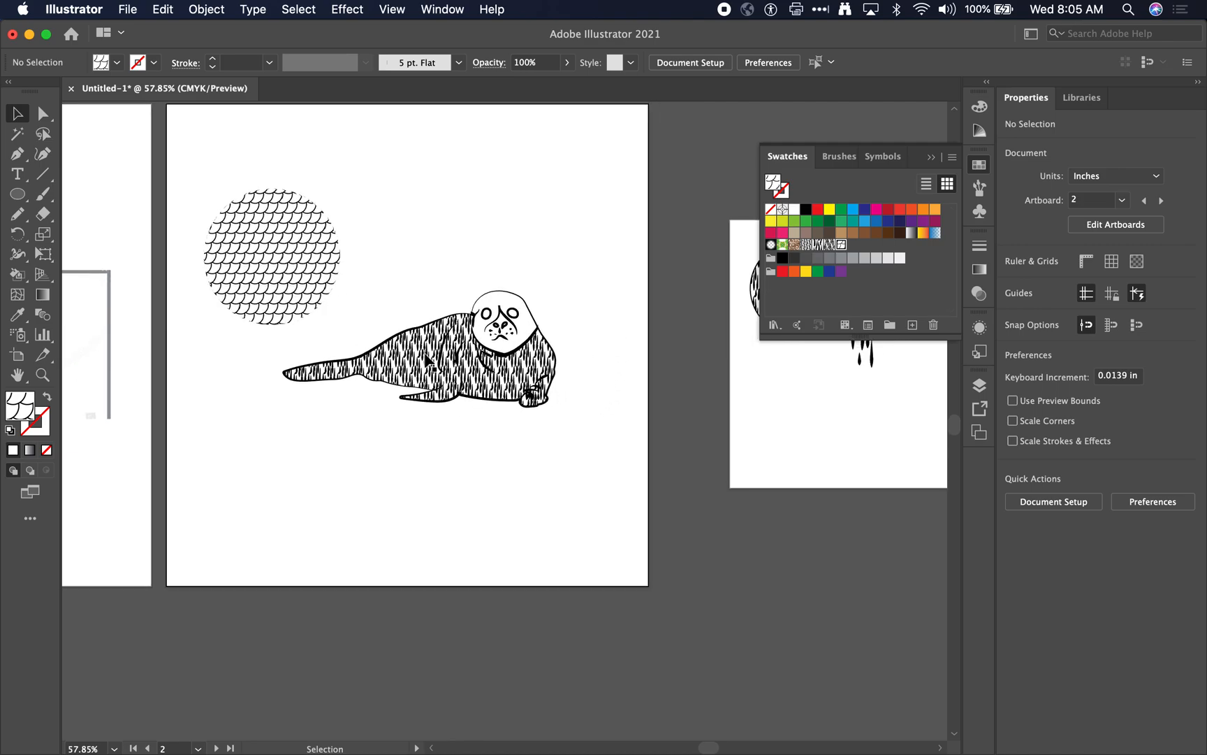
pyautogui.moveTo(307, 285)
pyautogui.mouseDown()
pyautogui.moveTo(324, 285)
pyautogui.moveTo(308, 285)
pyautogui.mouseUp()
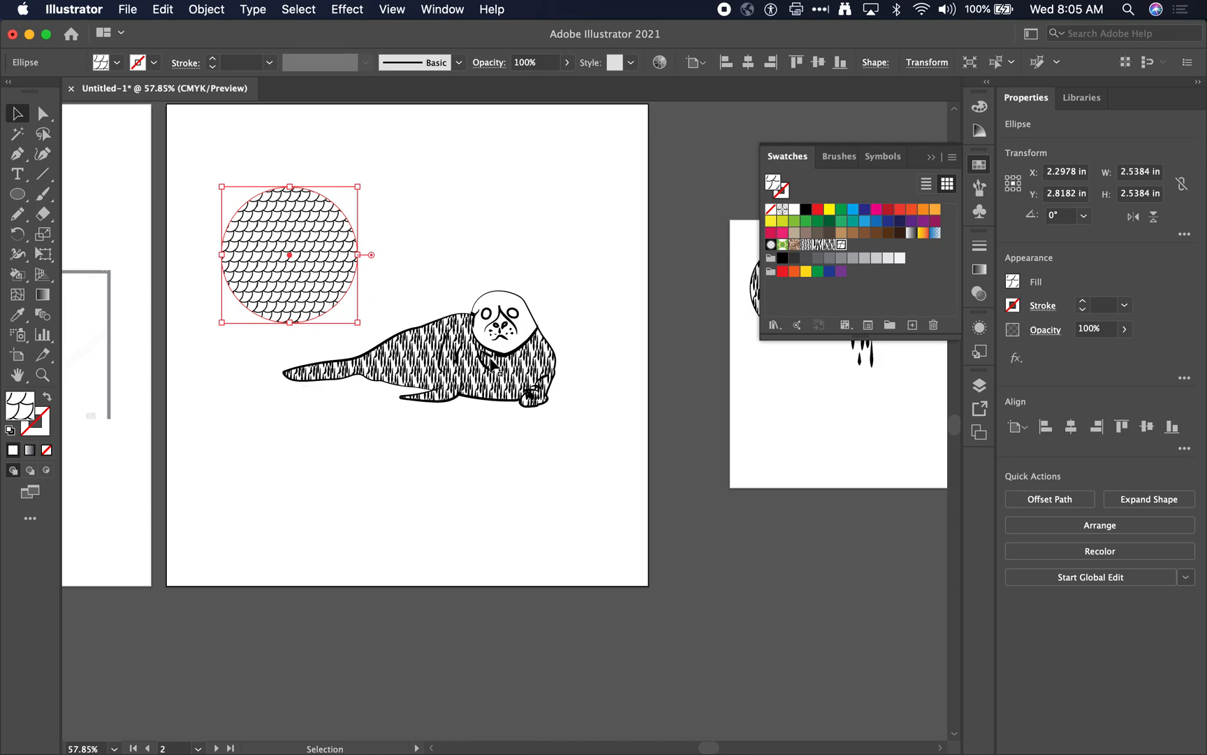
# Move the patterned circle closer to the artboard's upper-left corner, at about X 1.92 in, Y 2.04 in.
pyautogui.hscroll(6, 487, 381)
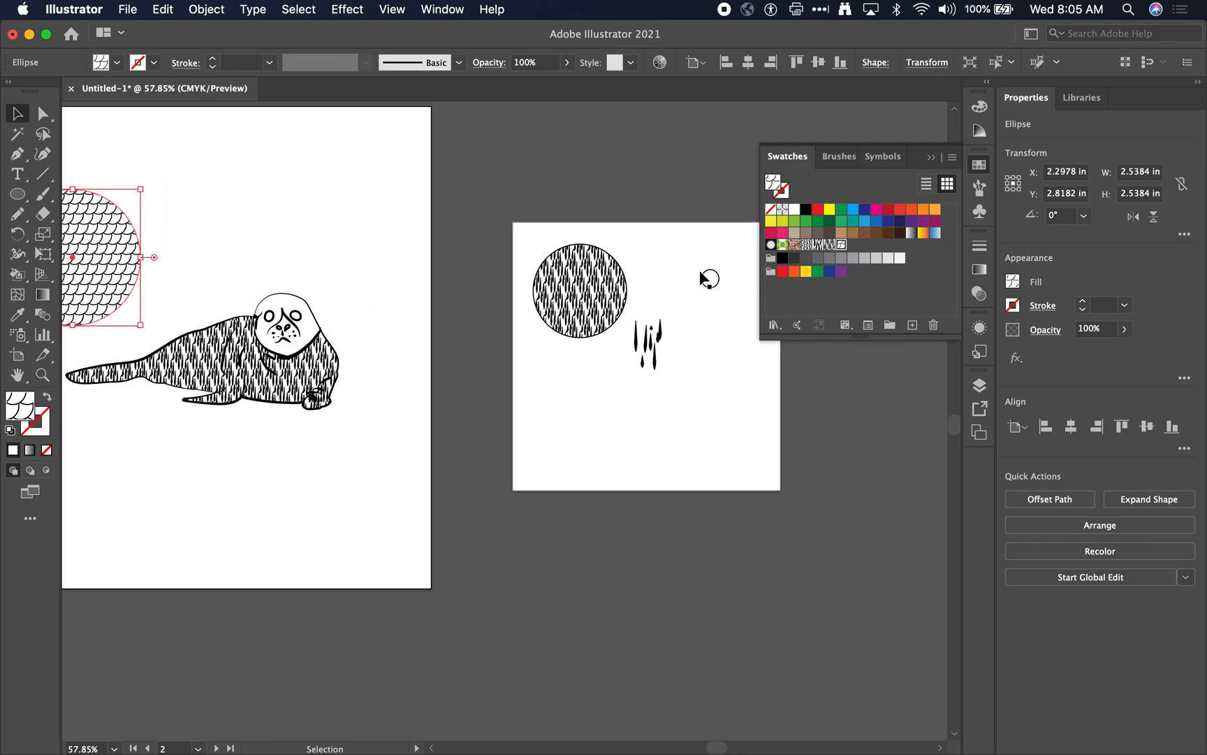
pyautogui.hscroll(-6, 347, 346)
pyautogui.scroll(2, 348, 346)
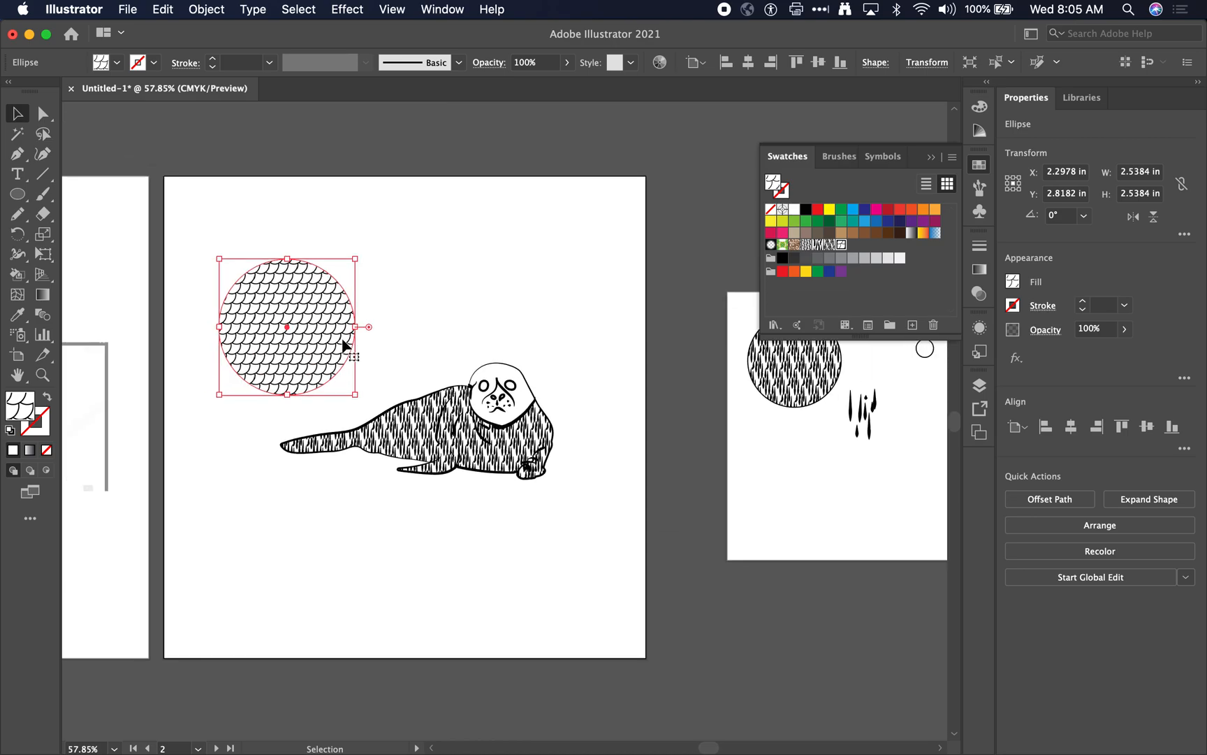
pyautogui.scroll(-2, 343, 409)
pyautogui.hscroll(-3, 343, 409)
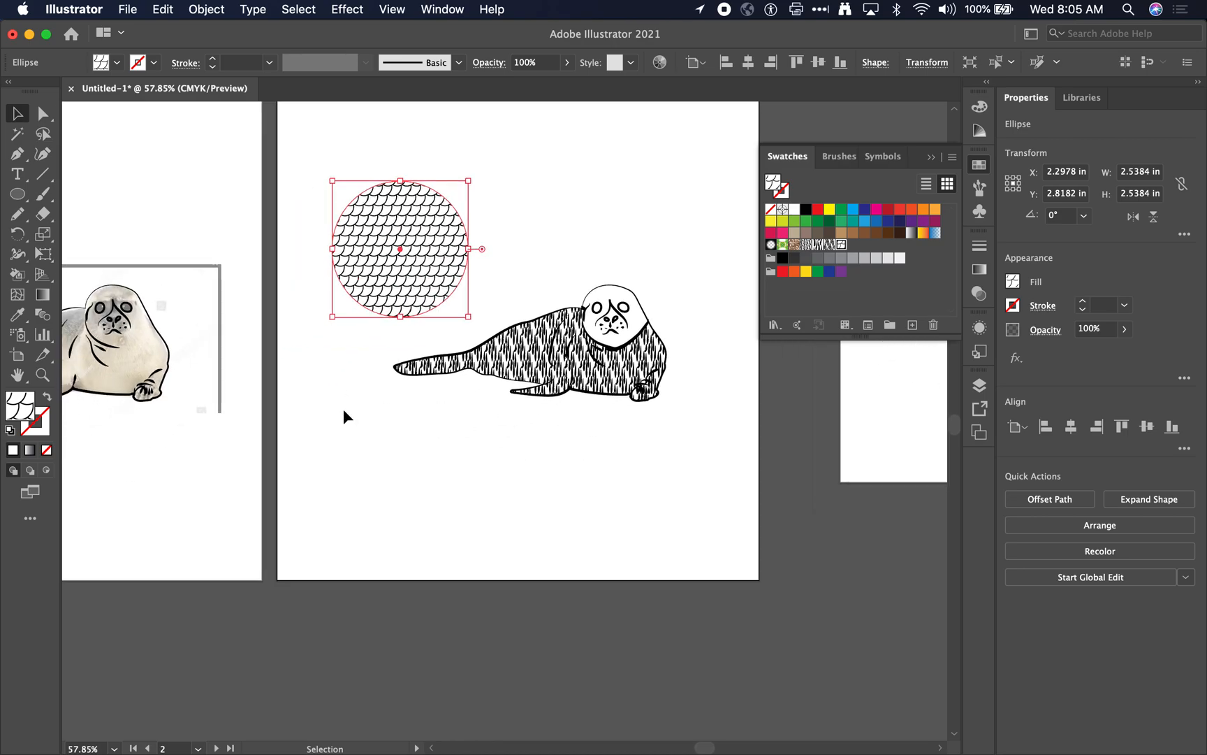
pyautogui.hscroll(3, 344, 408)
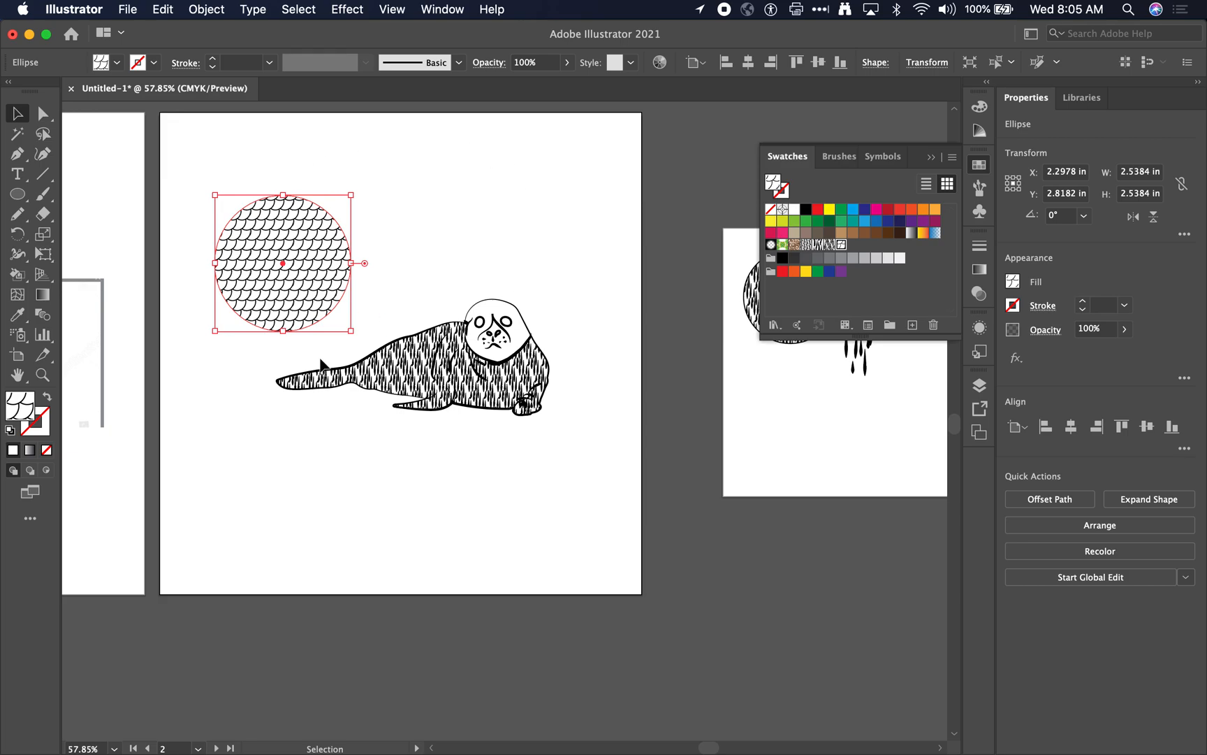
pyautogui.moveTo(310, 280); pyautogui.dragTo(290, 238)
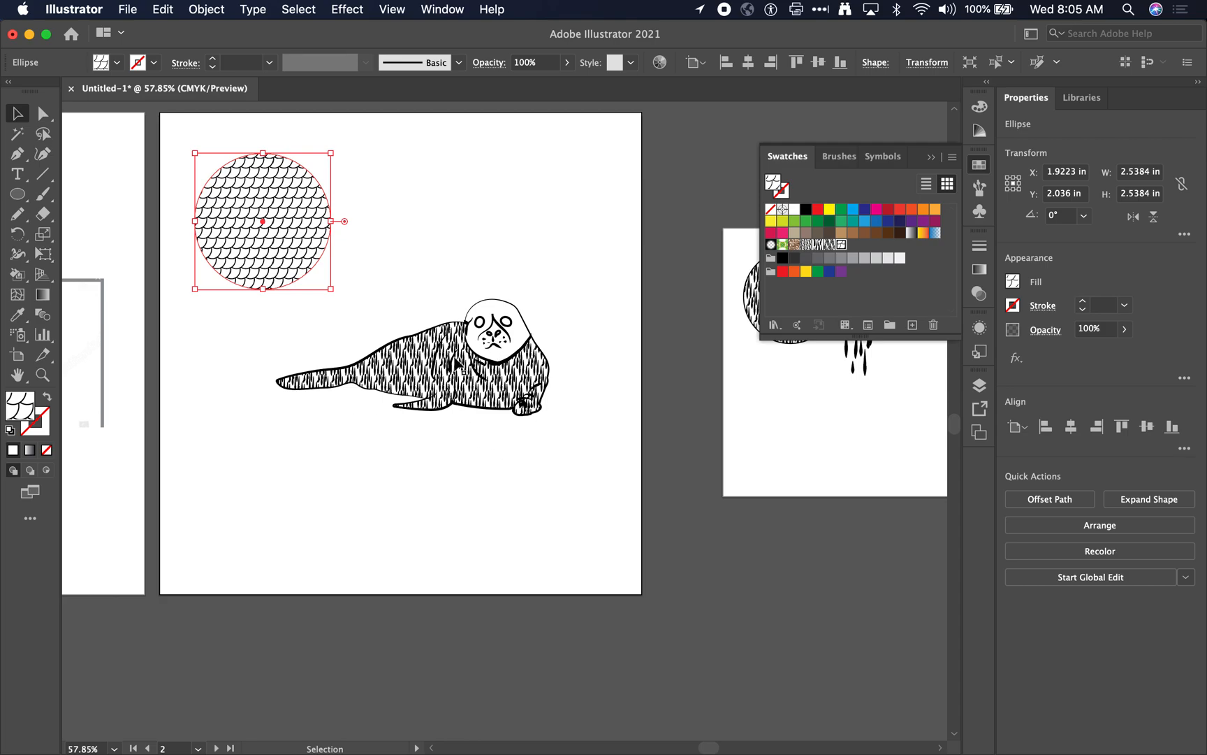
# Set up Export for Screens with only artboard 2 selected and the format set to JPG 80.
pyautogui.click(129, 10)
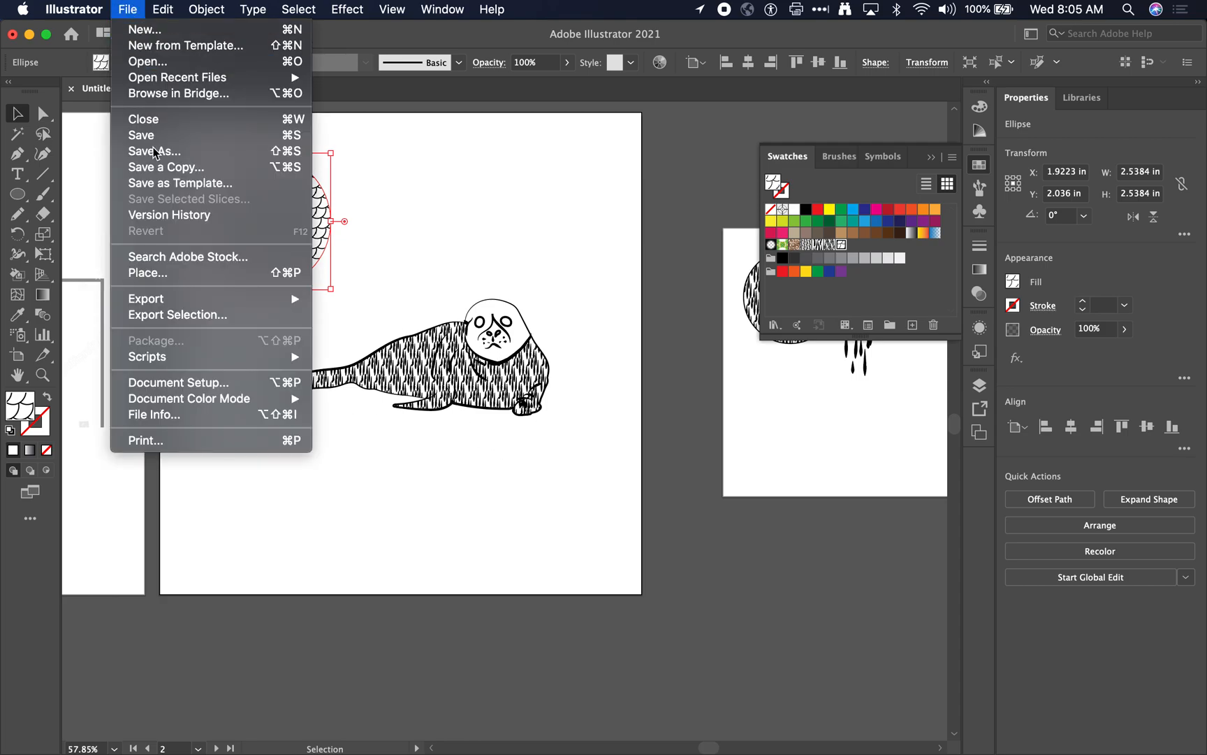
pyautogui.moveTo(183, 301)
pyautogui.click(409, 299)
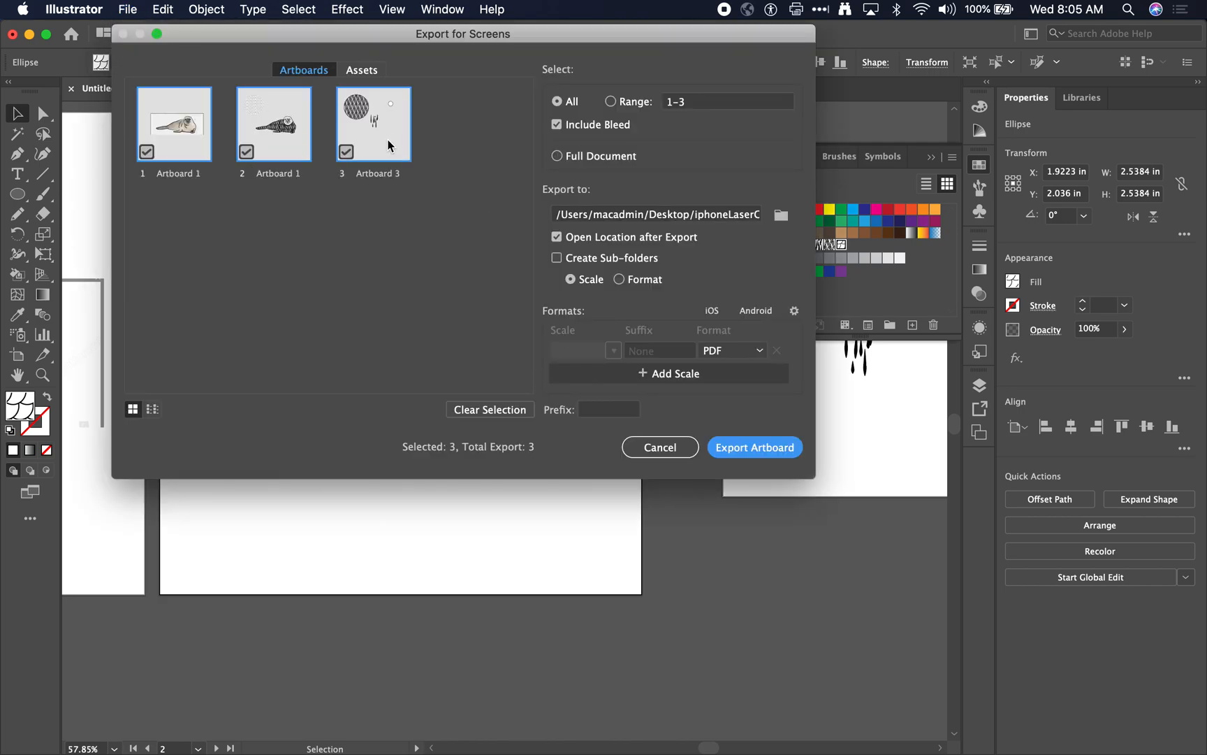
pyautogui.click(305, 126)
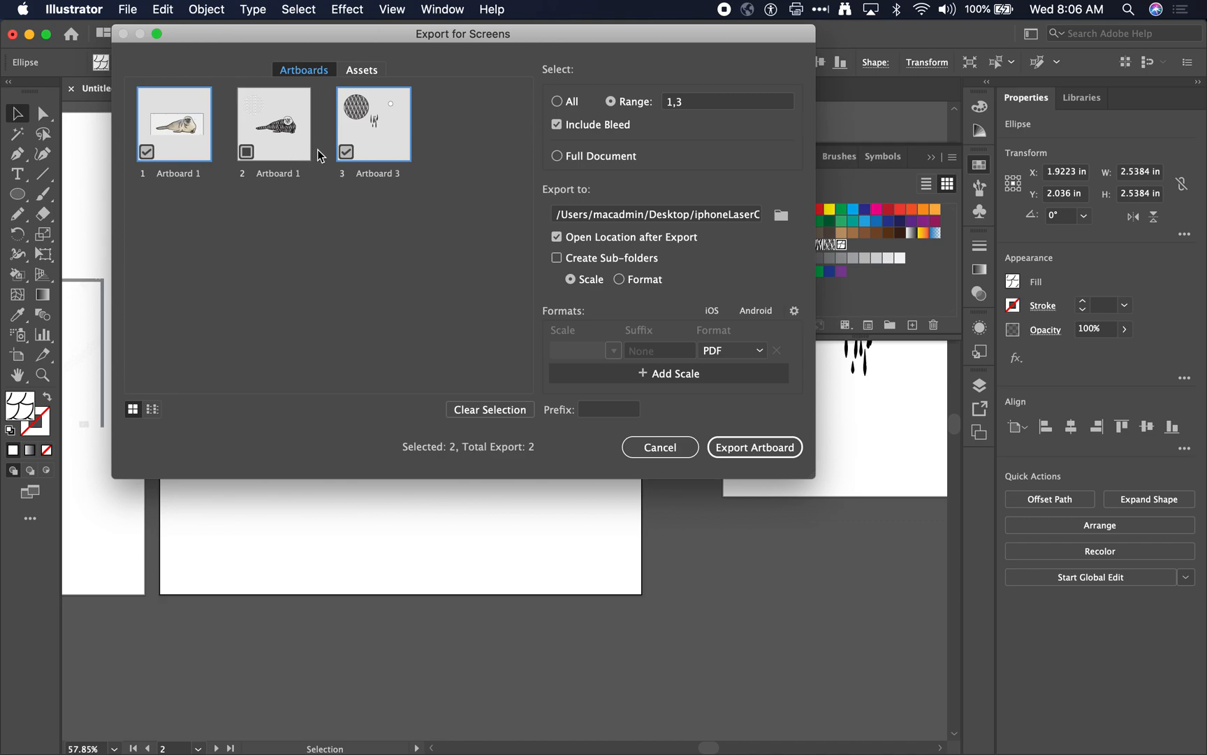
pyautogui.click(343, 155)
pyautogui.click(148, 152)
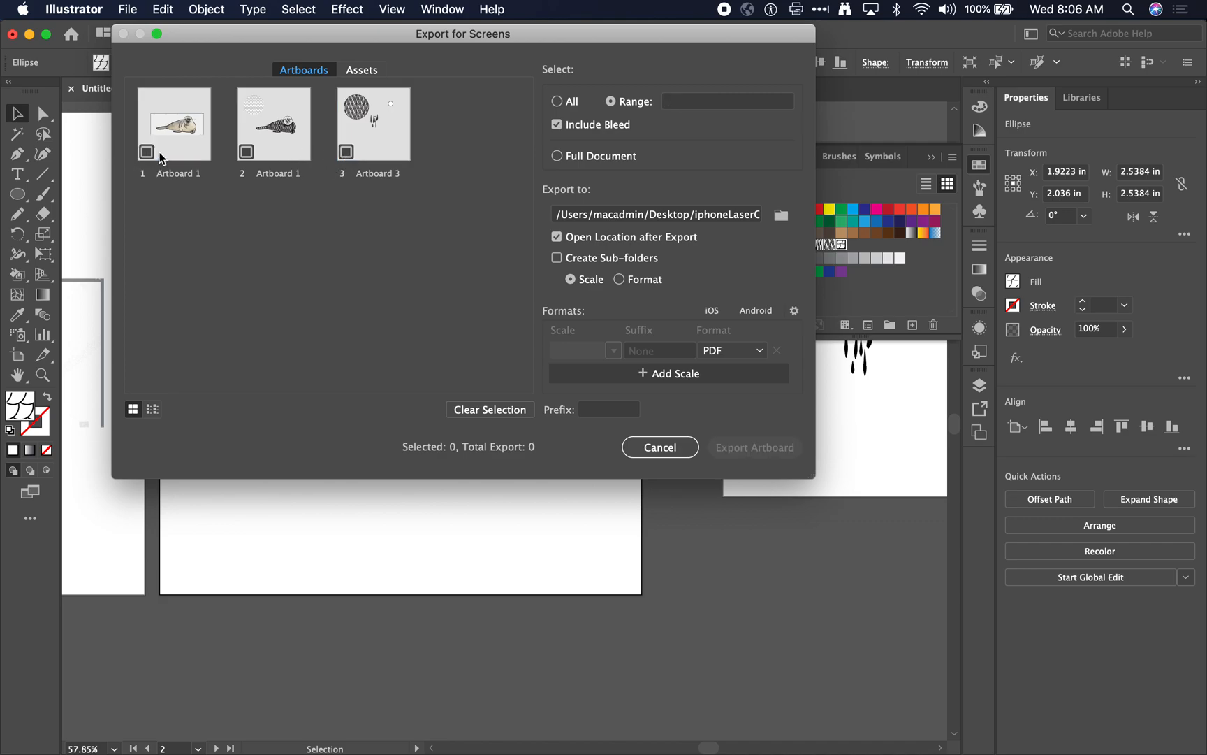
pyautogui.click(247, 153)
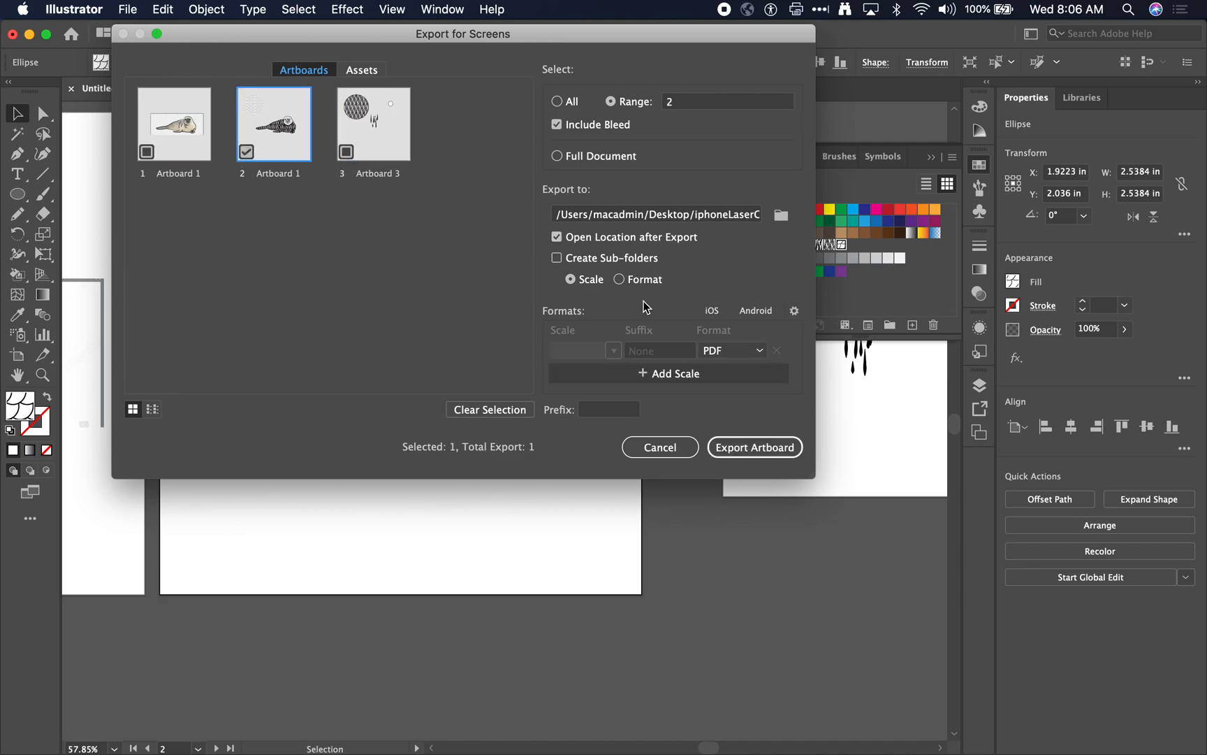
pyautogui.click(734, 349)
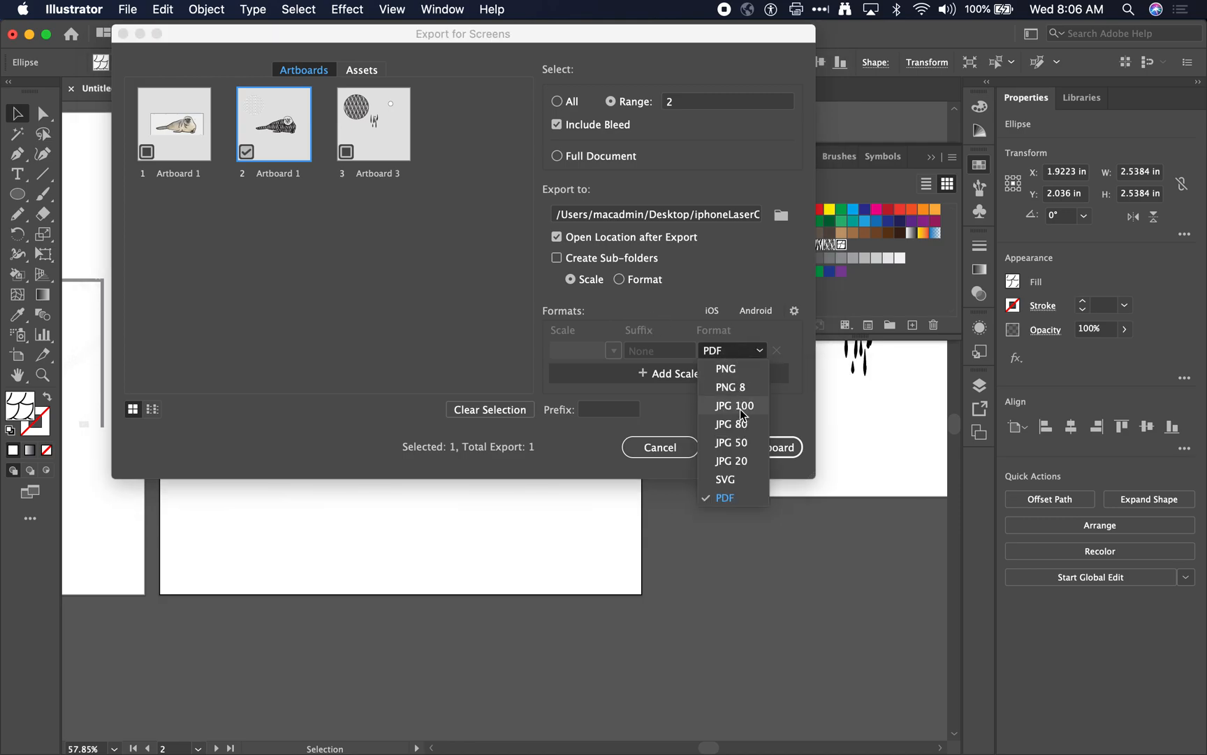
pyautogui.click(759, 422)
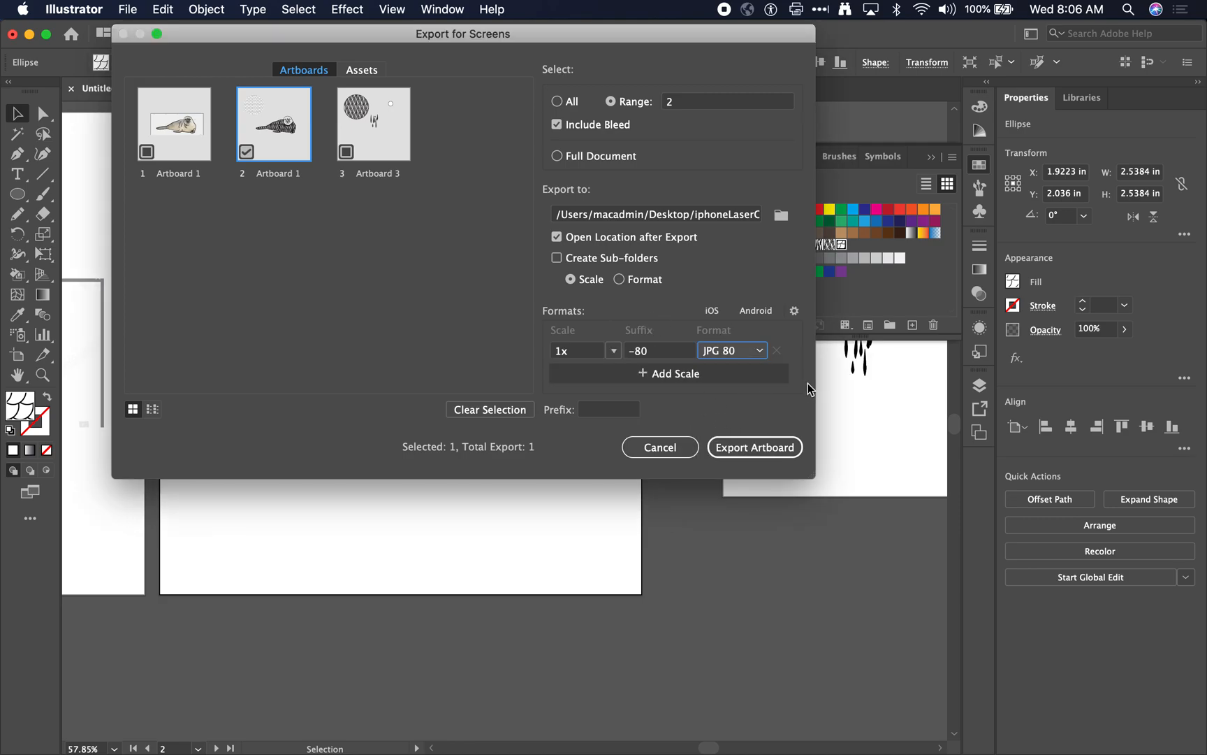
# Export artboard 2 and move the exported Artboard 1_1-80.jpg from the iphoneLaserCut folder into the Desktop folder.
pyautogui.click(758, 448)
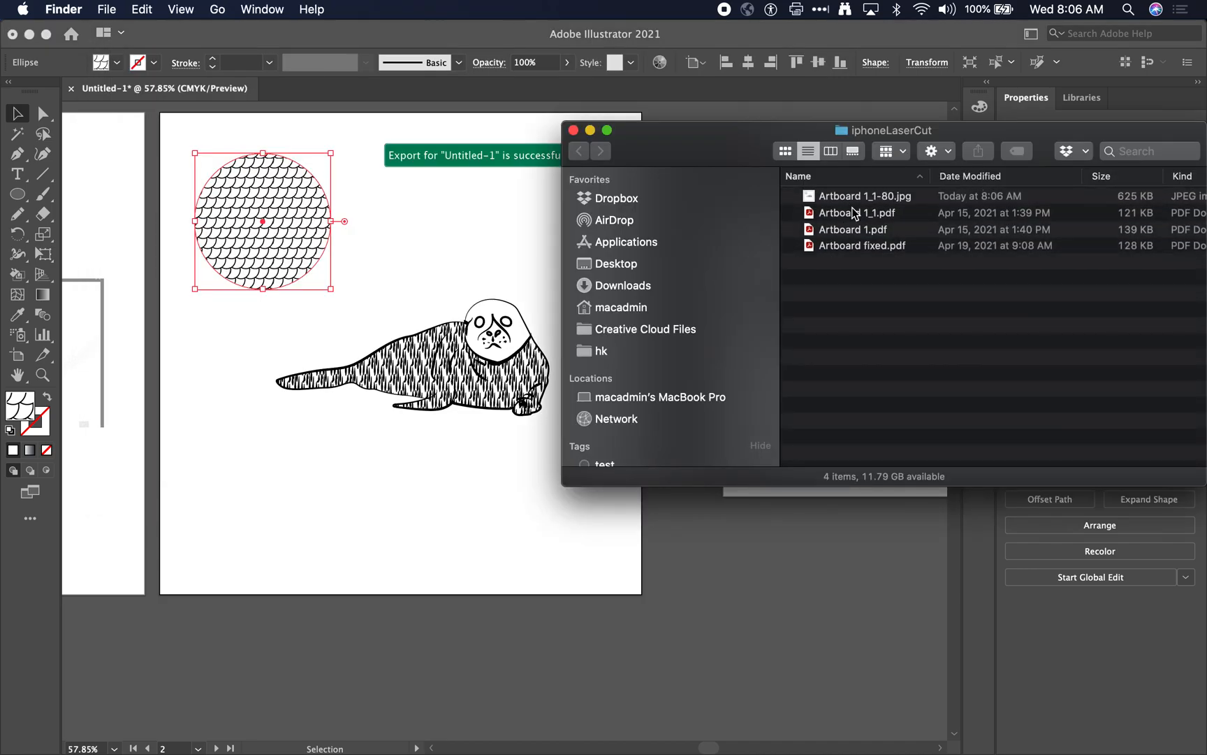
pyautogui.click(874, 197)
pyautogui.moveTo(854, 202); pyautogui.dragTo(638, 266)
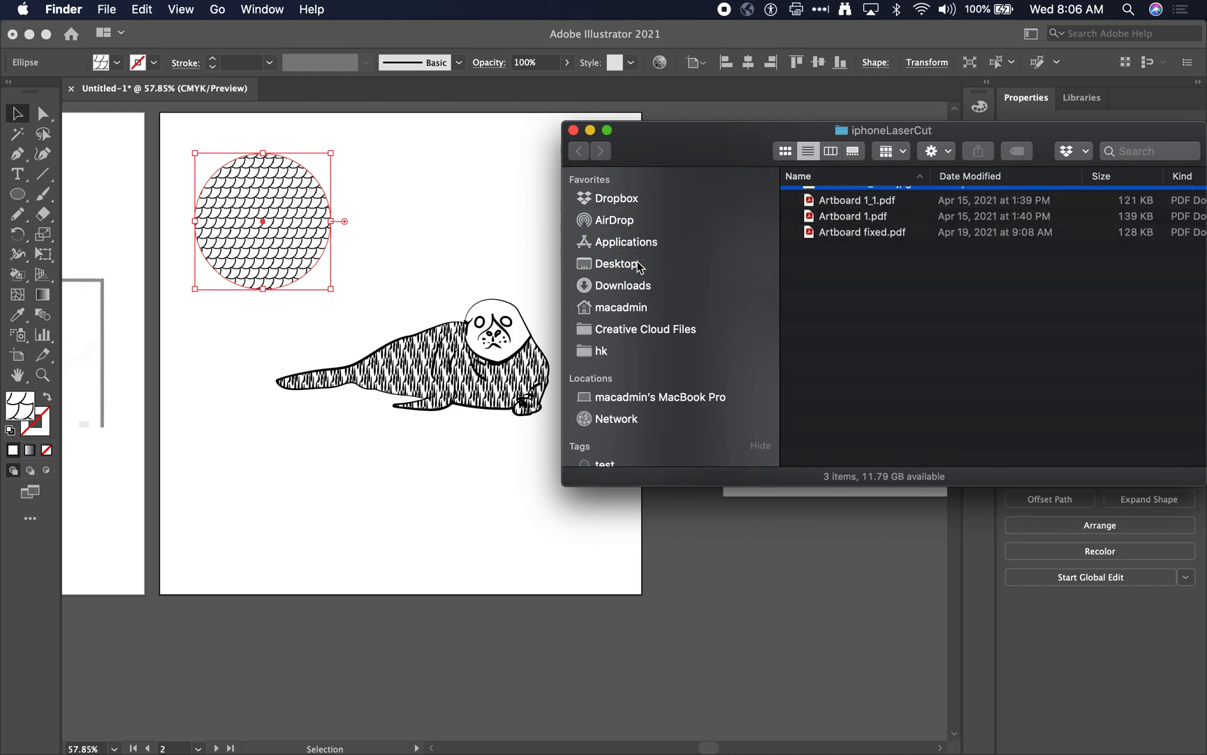
pyautogui.press('super+shift+d')
pyautogui.hscroll(2, 869, 211)
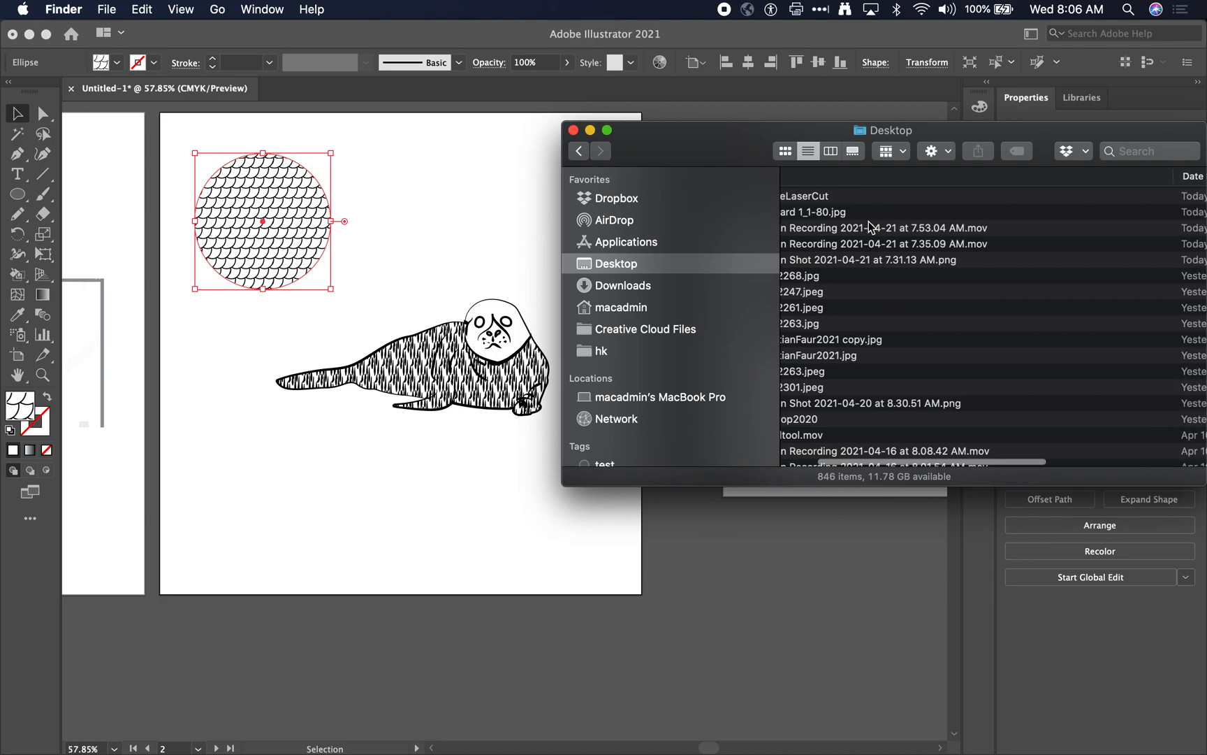
# Preview the exported Artboard 1_1-80.jpg in the Desktop folder and close the Finder window when finished.
pyautogui.click(867, 211)
pyautogui.press('space')
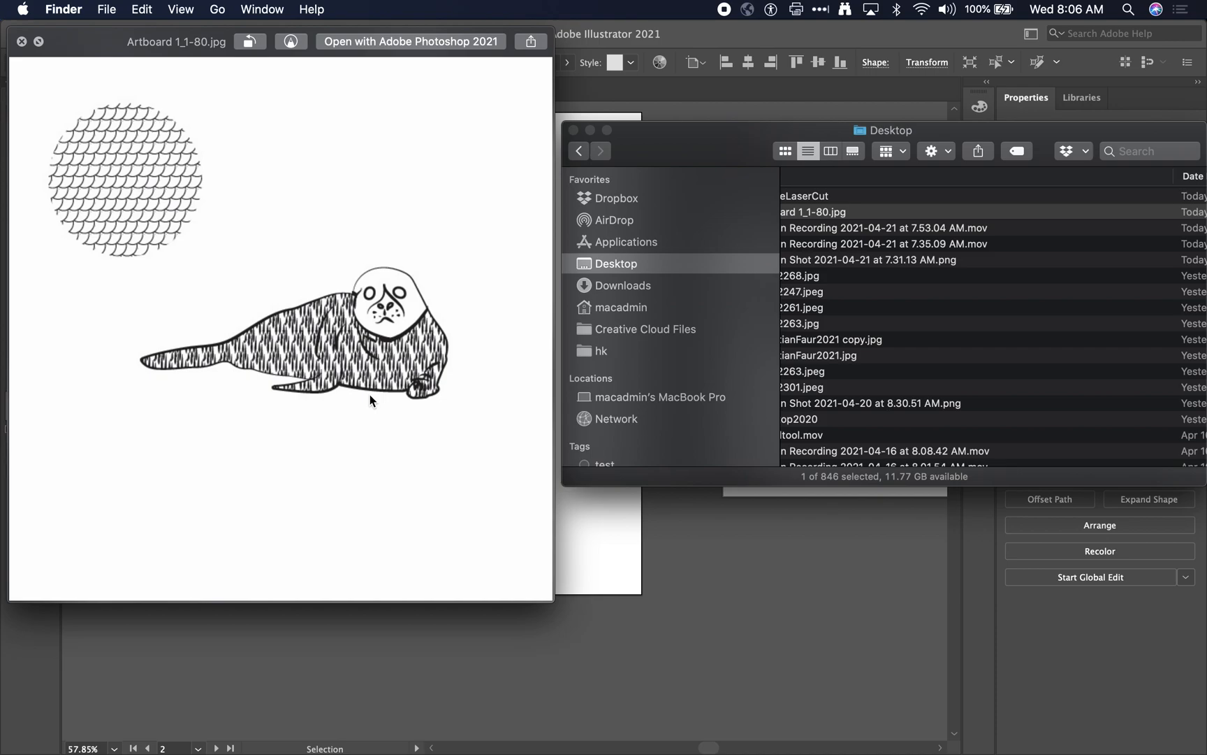
pyautogui.press('space')
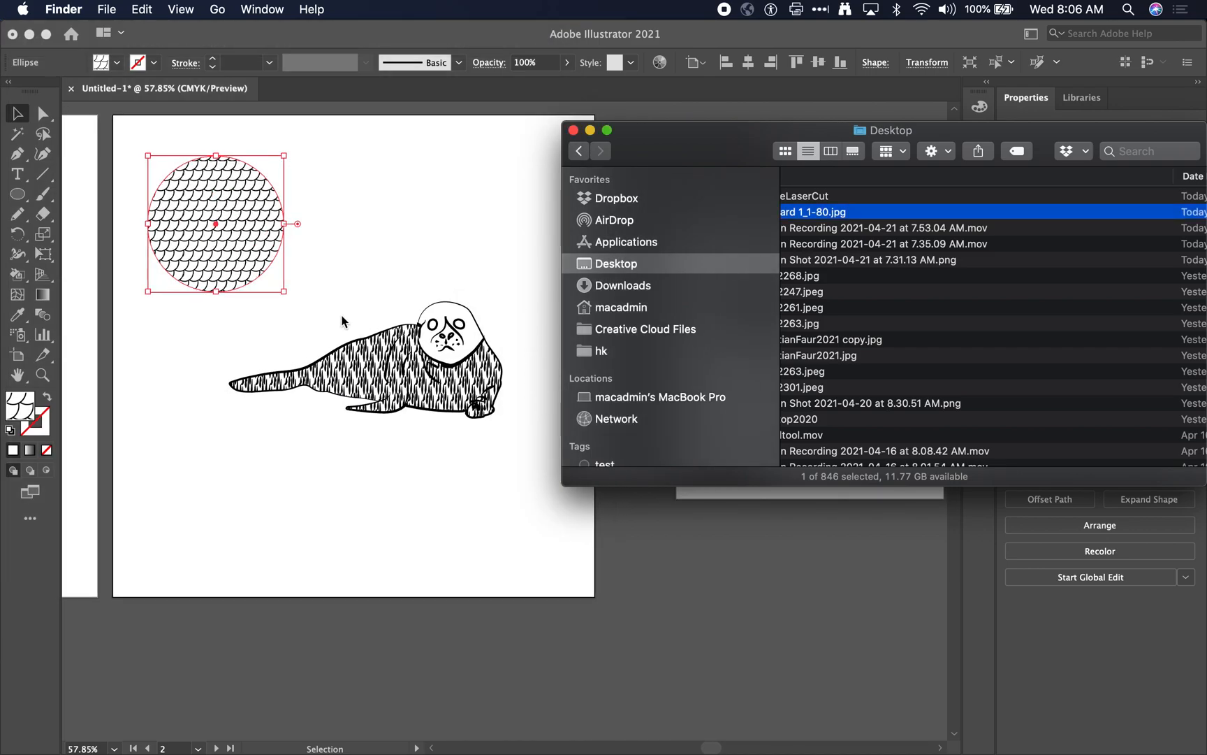
pyautogui.scroll(-1, 415, 315)
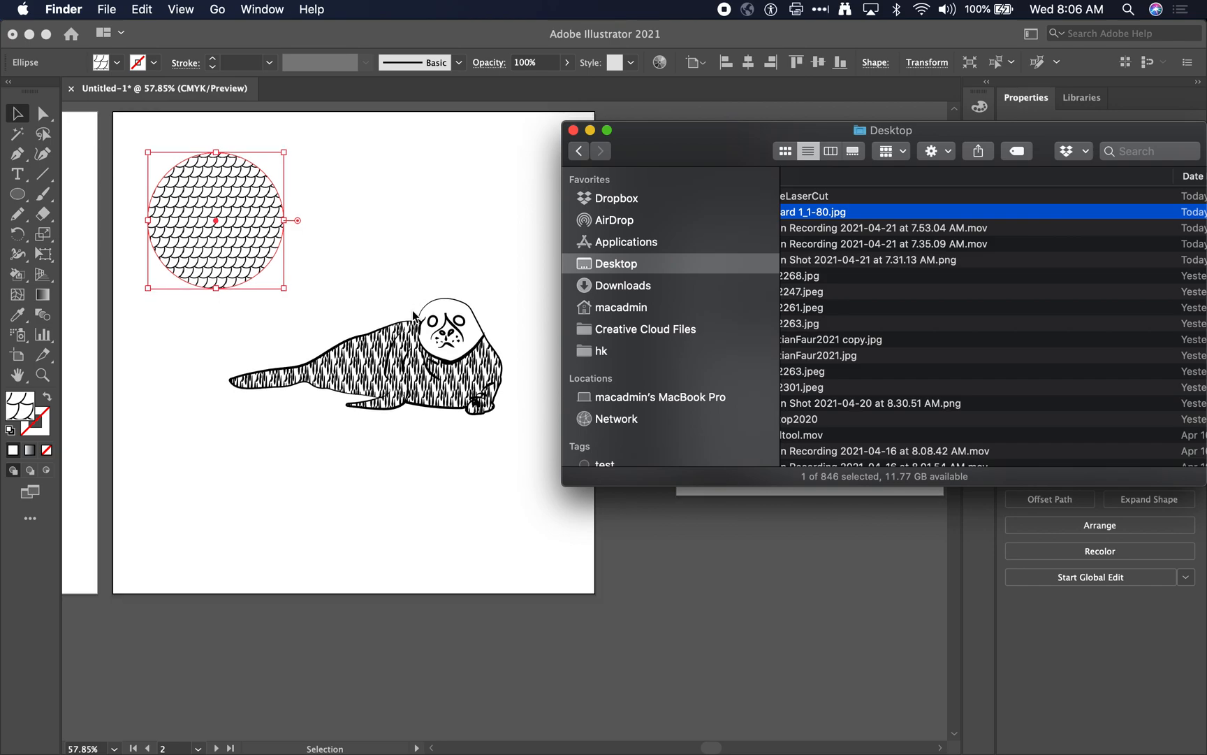
pyautogui.scroll(-2, 488, 332)
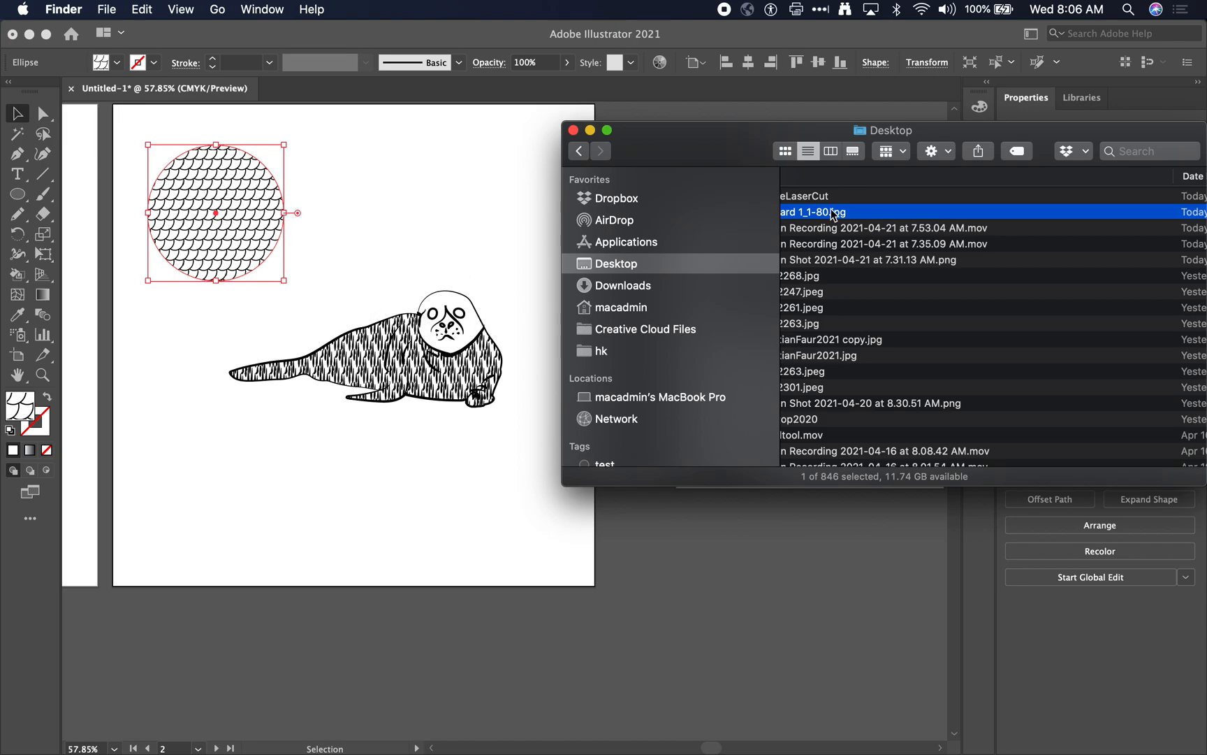
pyautogui.moveTo(751, 158); pyautogui.dragTo(610, 158)
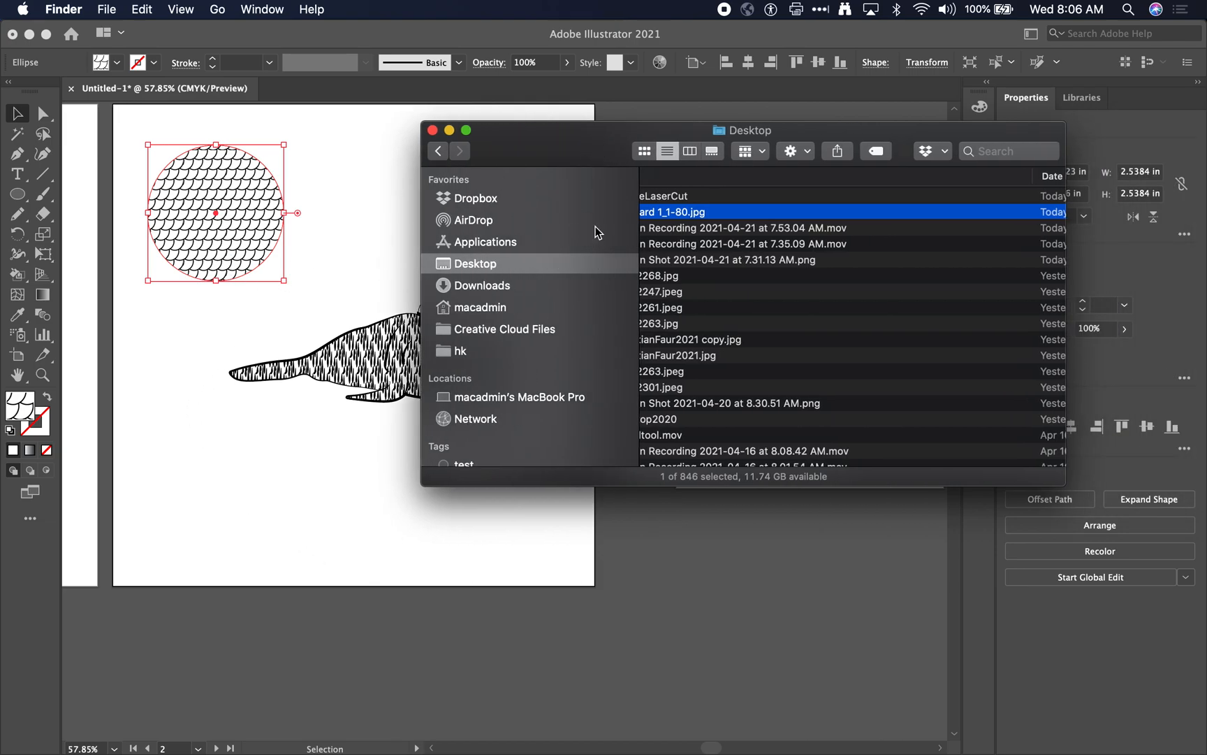
pyautogui.hscroll(-4, 719, 199)
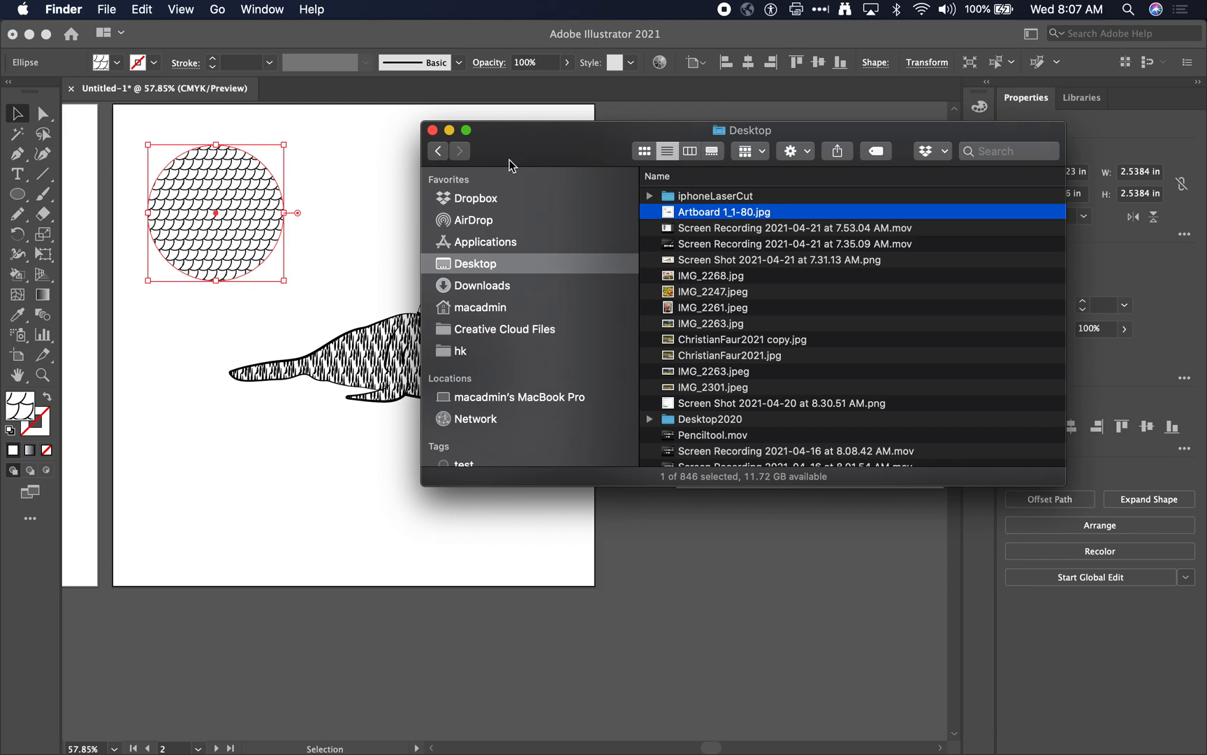
pyautogui.click(432, 130)
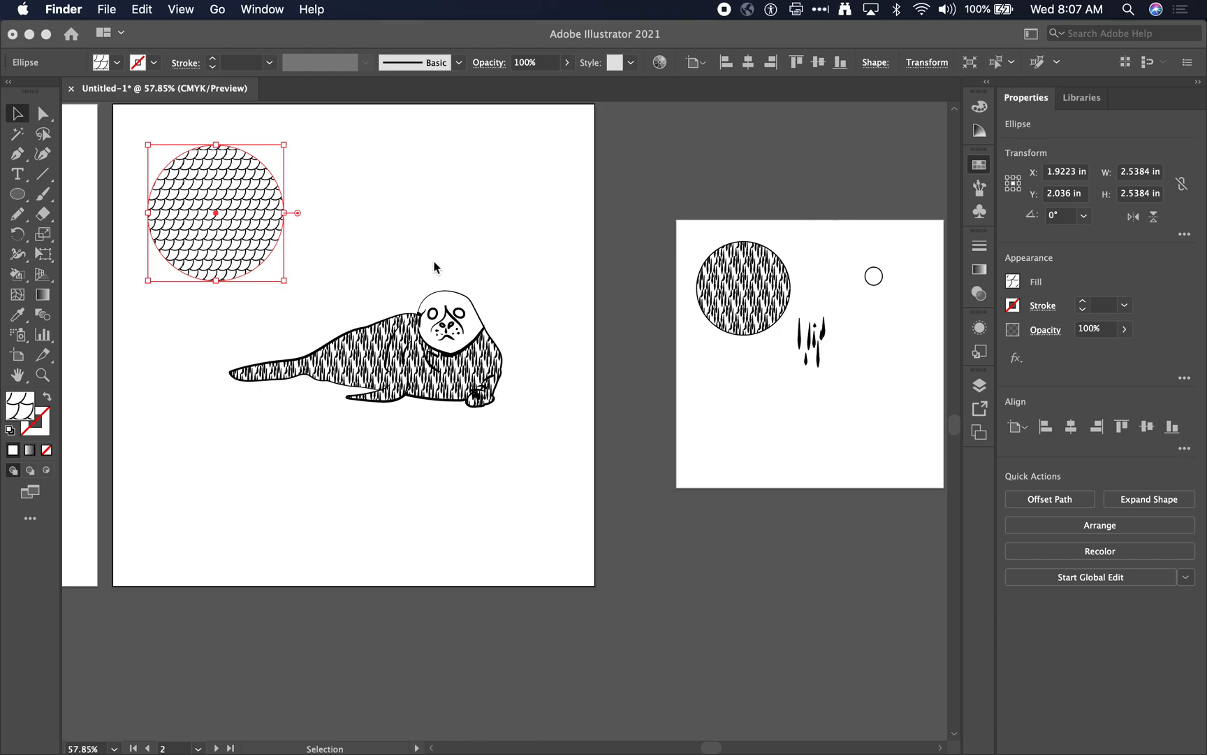
# Return to Illustrator and move the patterned circle above the seal's head, to about X 5.90 in, Y 1.94 in.
pyautogui.click(329, 217)
pyautogui.click(340, 210)
pyautogui.moveTo(232, 237); pyautogui.dragTo(444, 234)
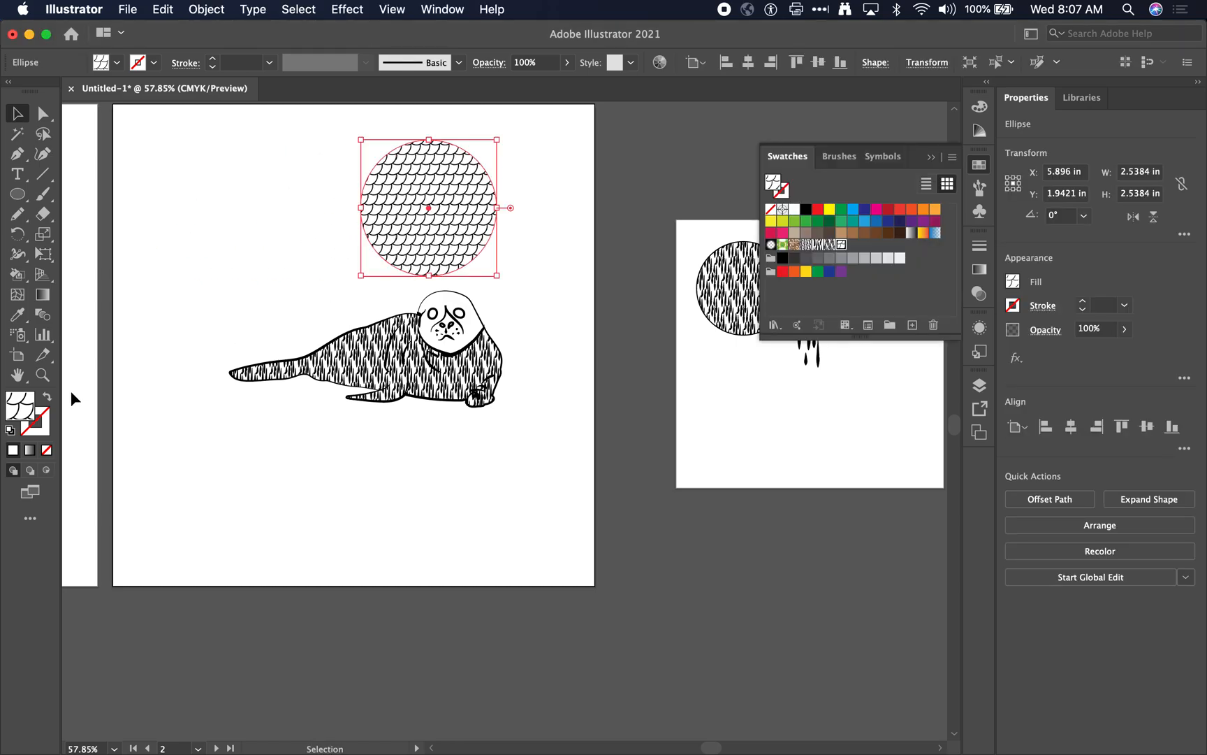
# Give the patterned circle a black 4 pt stroke while keeping the overlapping-circle pattern as its fill.
pyautogui.click(48, 398)
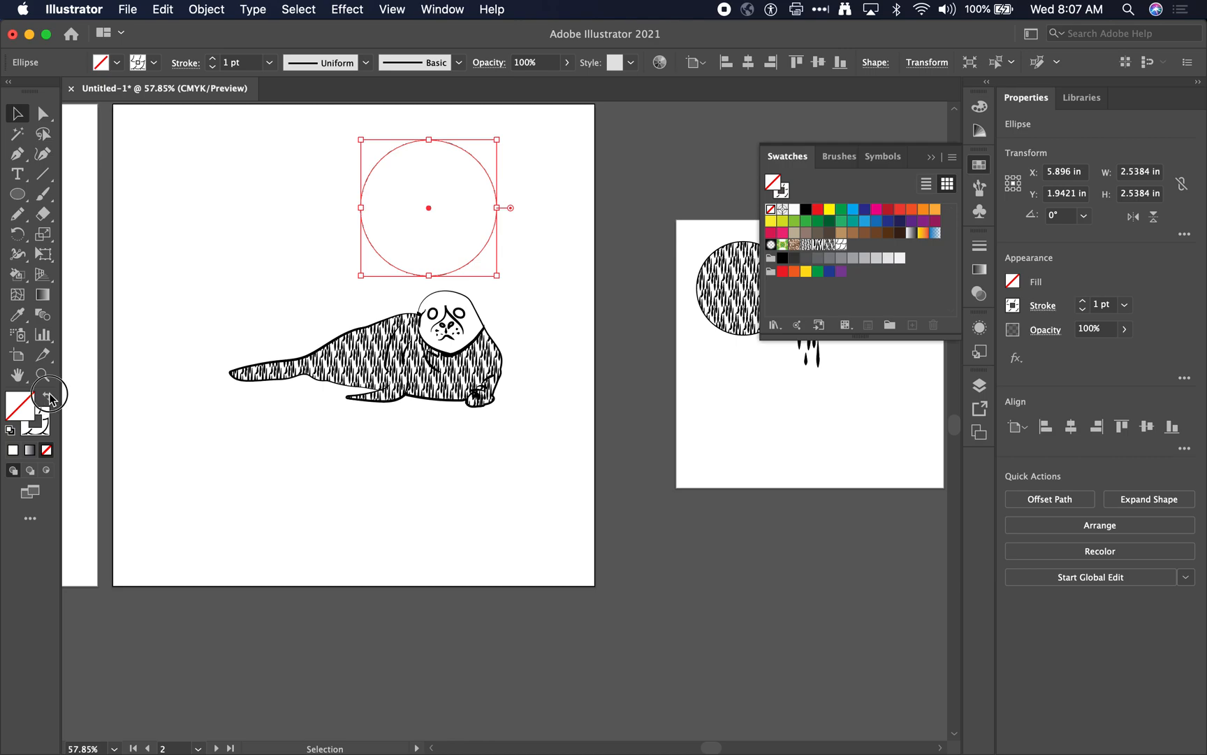
pyautogui.click(46, 397)
pyautogui.click(42, 425)
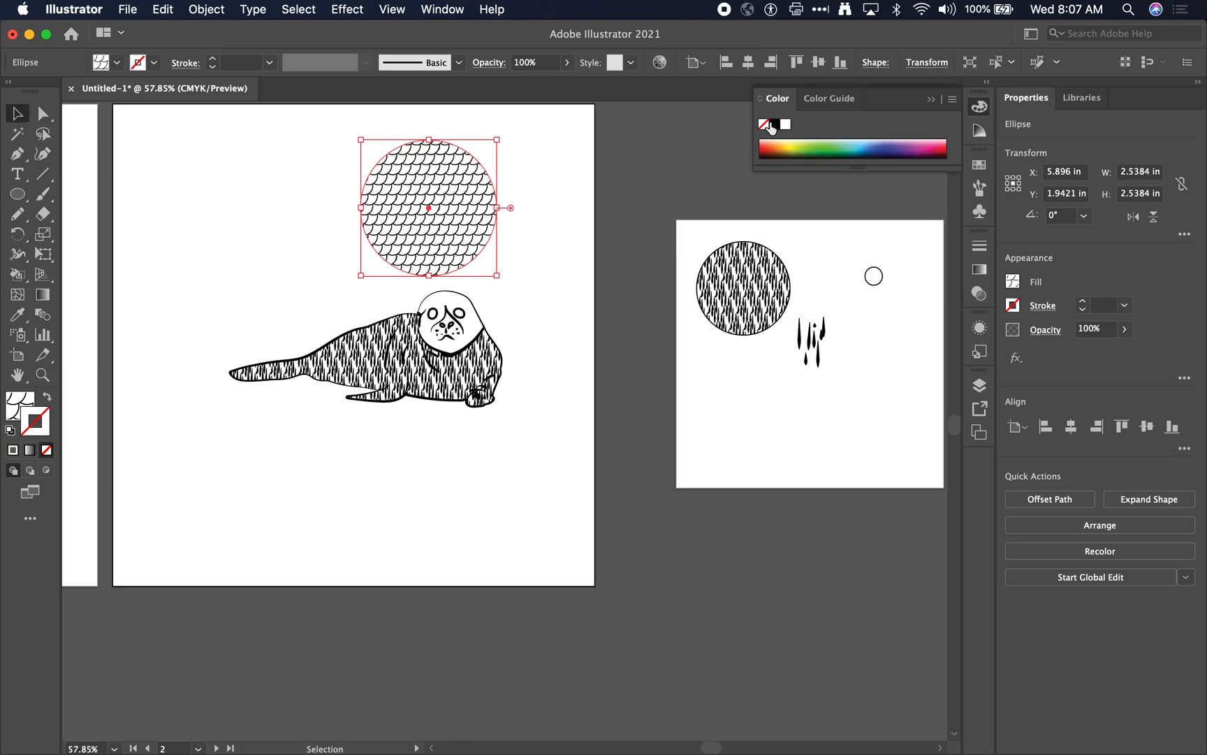
pyautogui.click(774, 124)
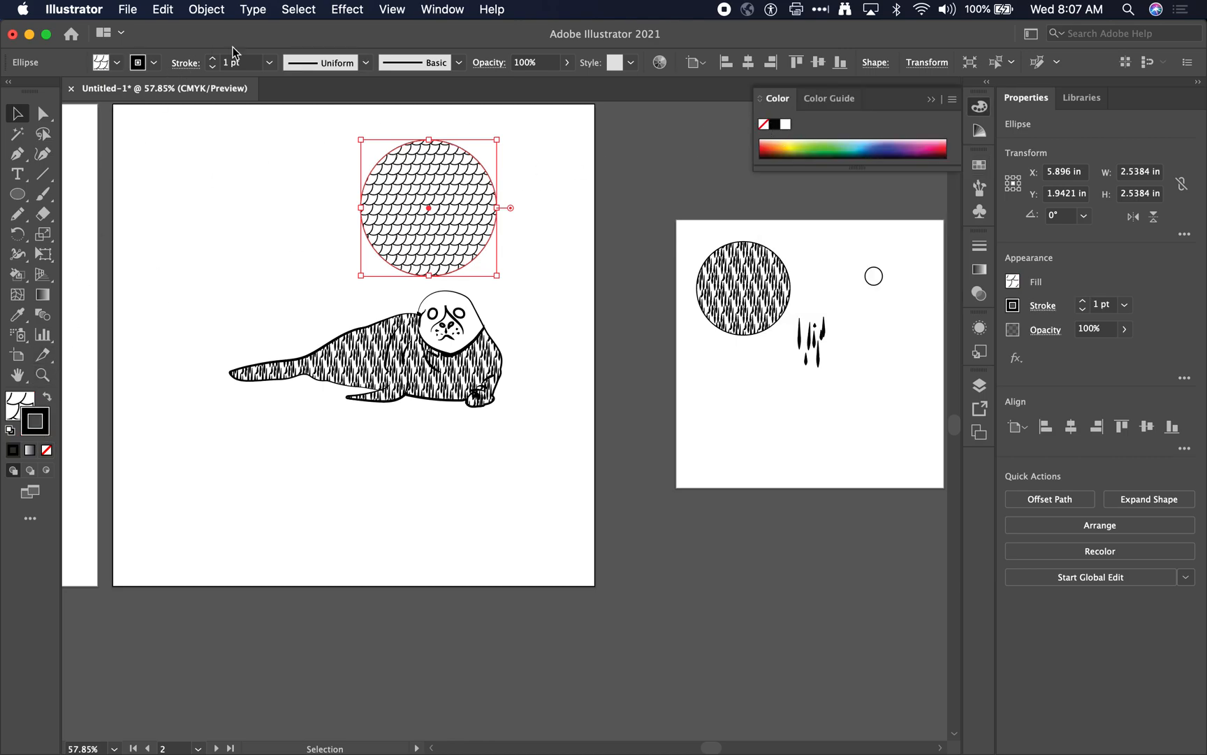
pyautogui.click(212, 59)
pyautogui.click(211, 59)
pyautogui.click(212, 59)
pyautogui.click(573, 315)
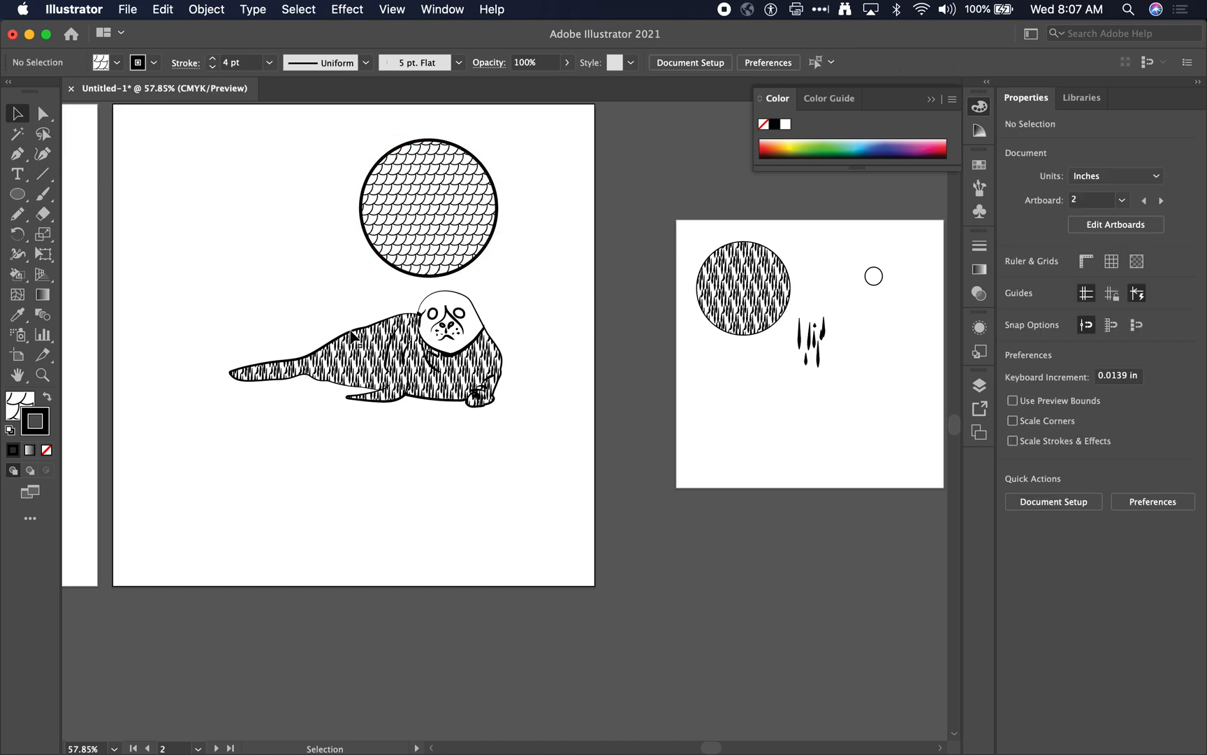
# Set the seal group's stroke weight to 0.5 pt and inspect its outlines up close.
pyautogui.click(353, 339)
pyautogui.click(212, 59)
pyautogui.click(212, 59)
pyautogui.scroll(5, 459, 430)
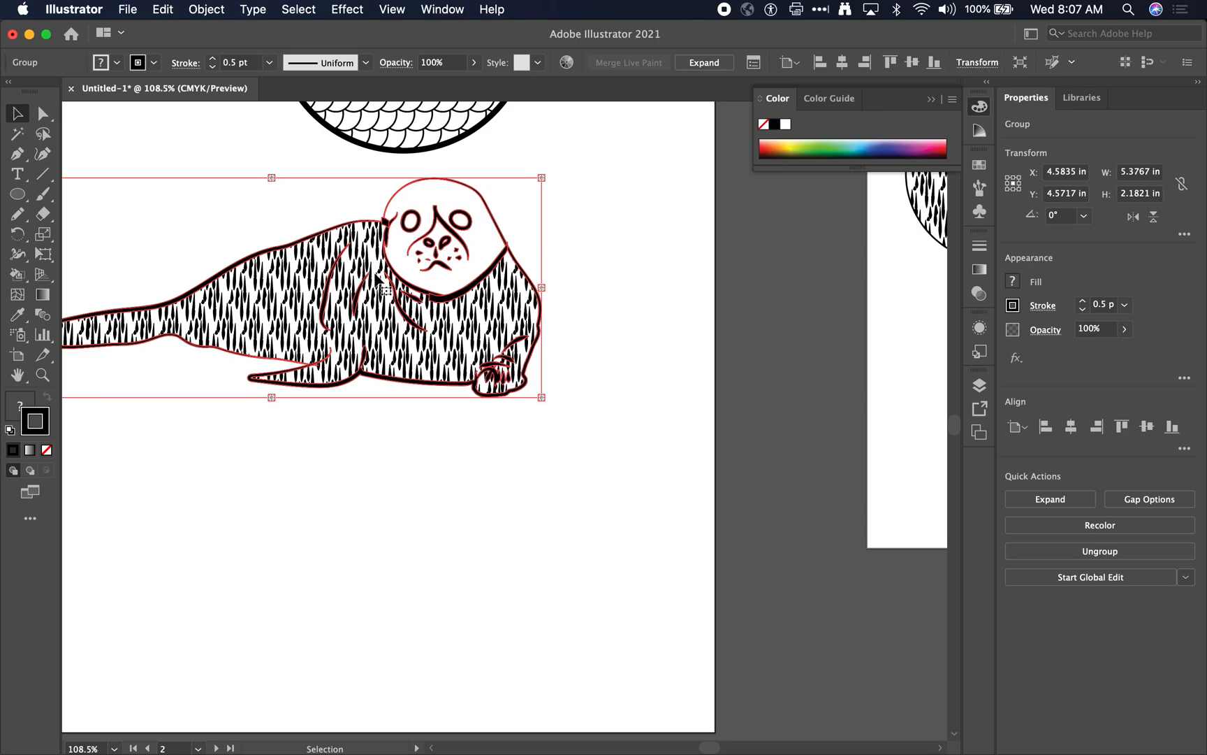
pyautogui.scroll(10, 423, 299)
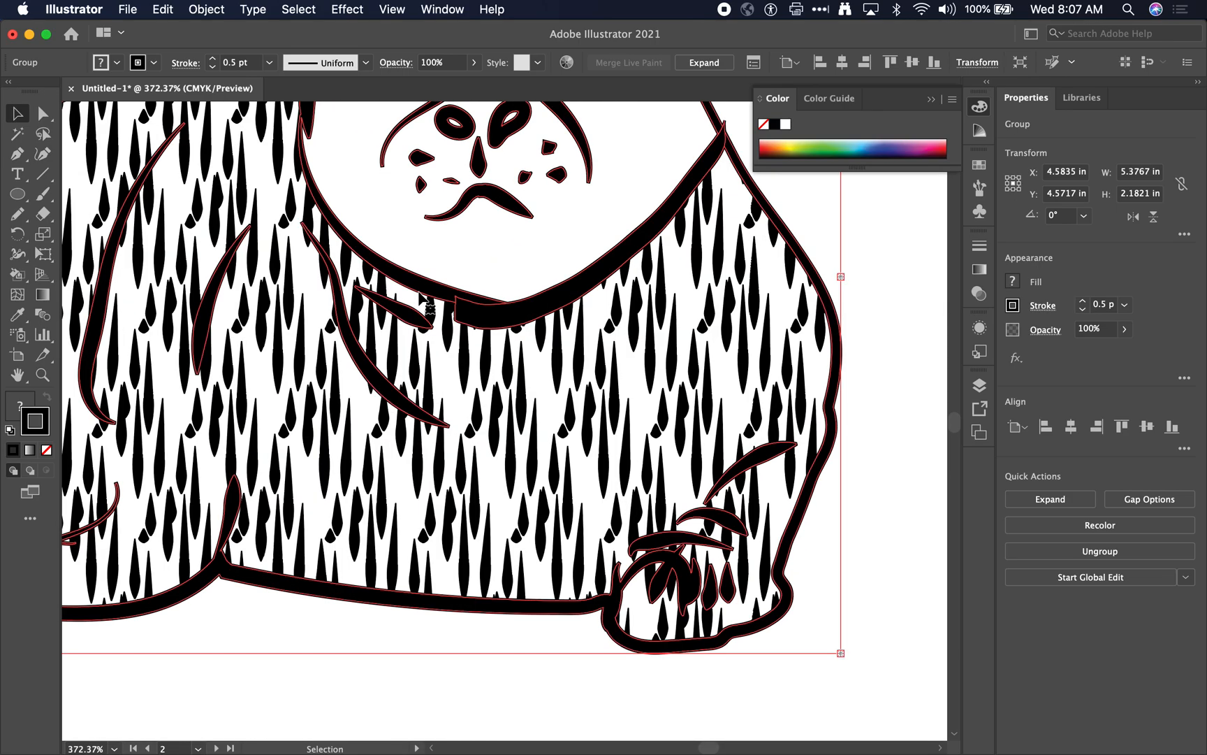
pyautogui.scroll(-5, 423, 299)
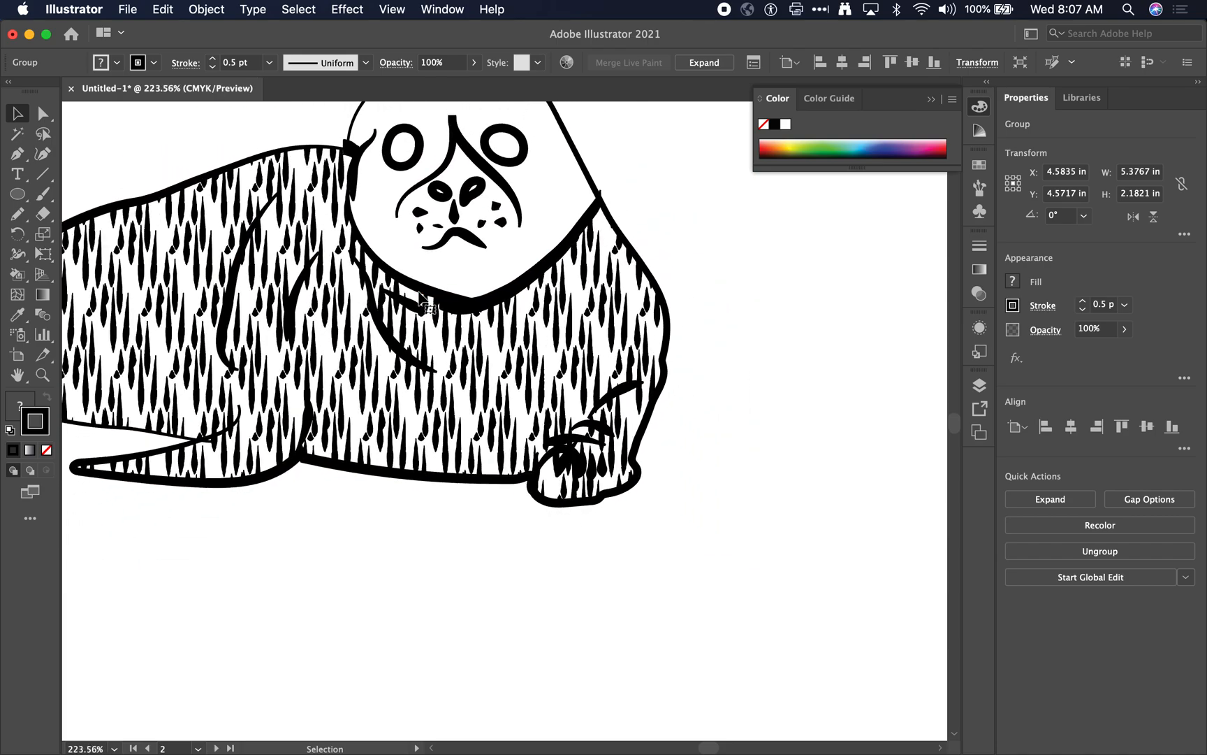
pyautogui.hscroll(-5, 385, 342)
pyautogui.scroll(2, 384, 343)
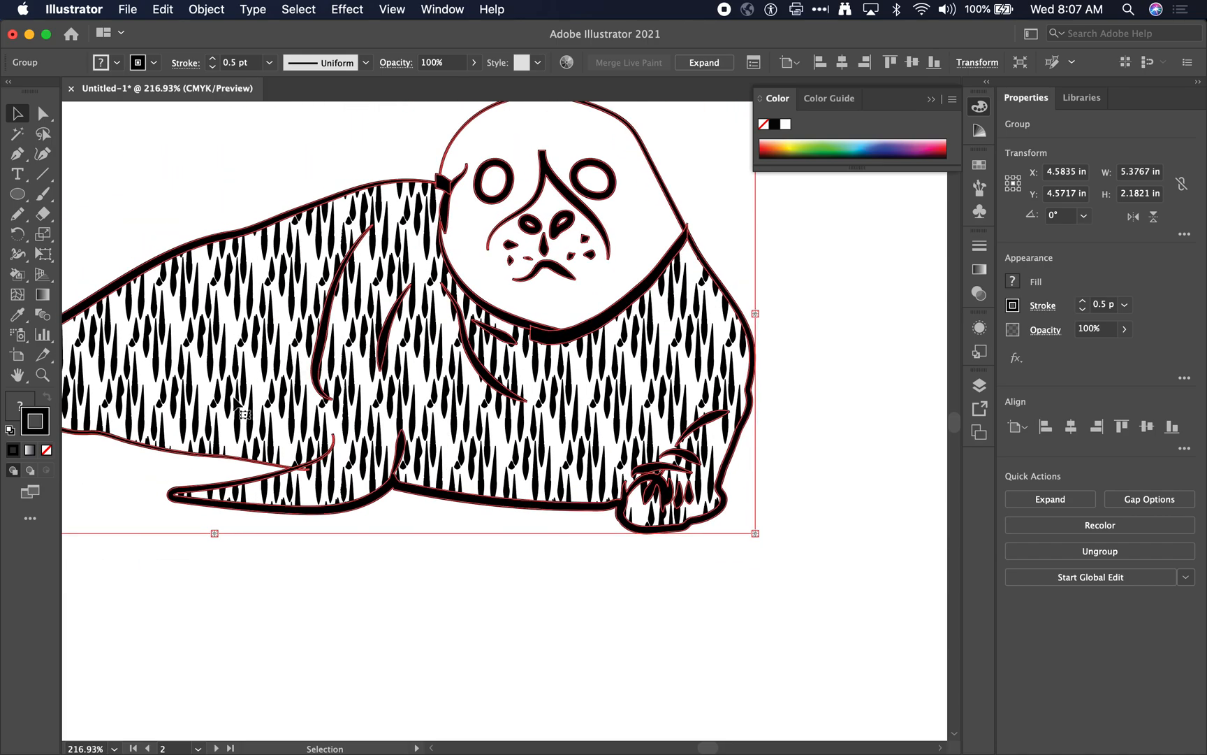
pyautogui.scroll(-8, 249, 449)
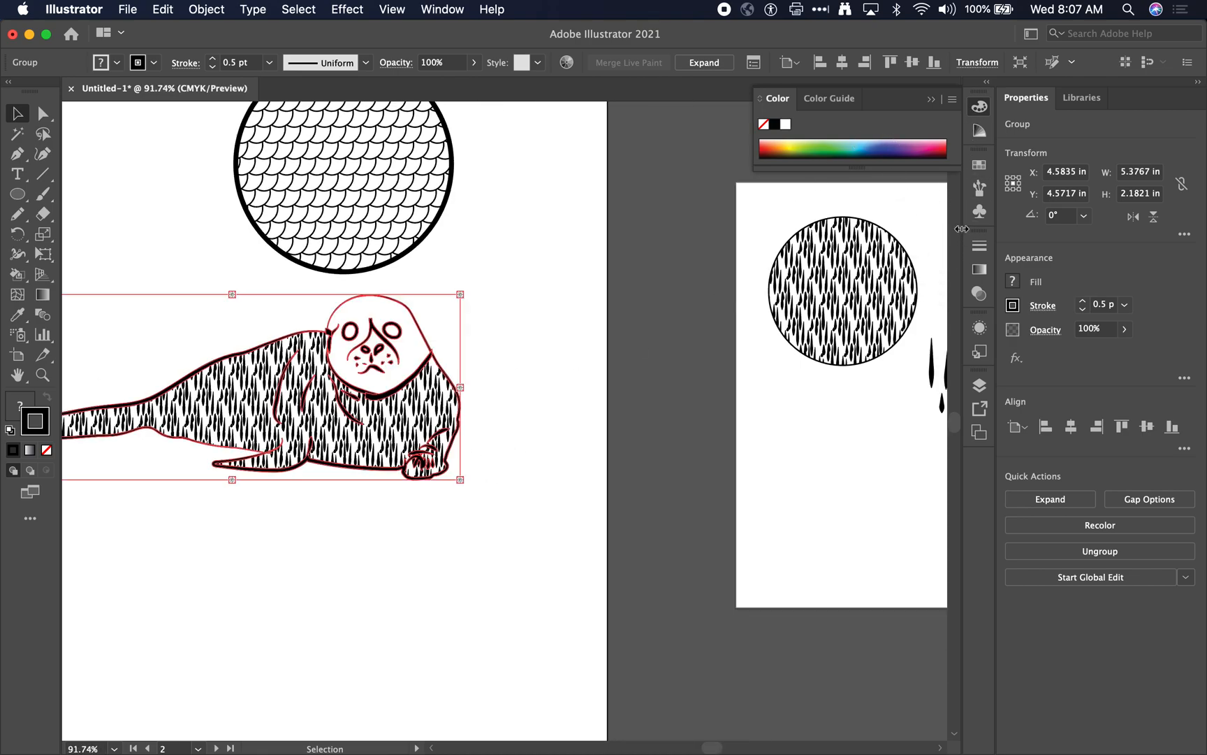
# Edit the New Pattern 3 swatch, halving the tile height to 0.125 in with proportions linked, and finish pattern editing.
pyautogui.click(978, 166)
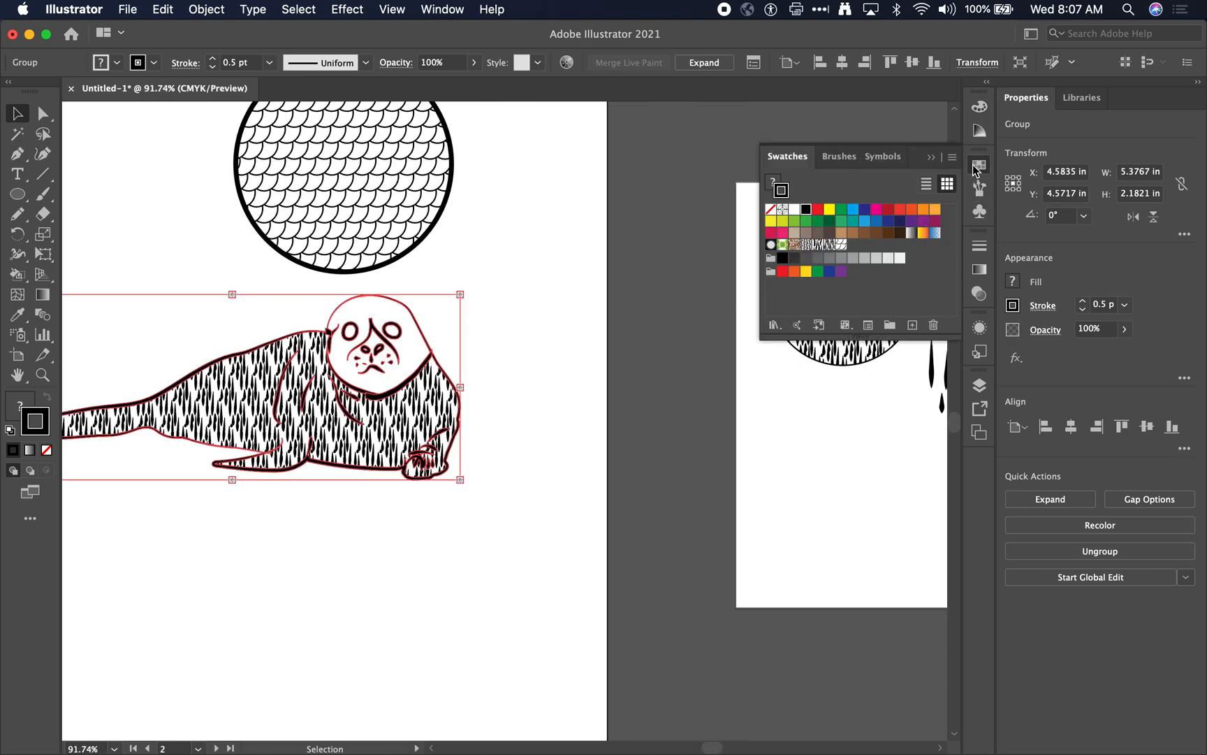
pyautogui.doubleClick(842, 245)
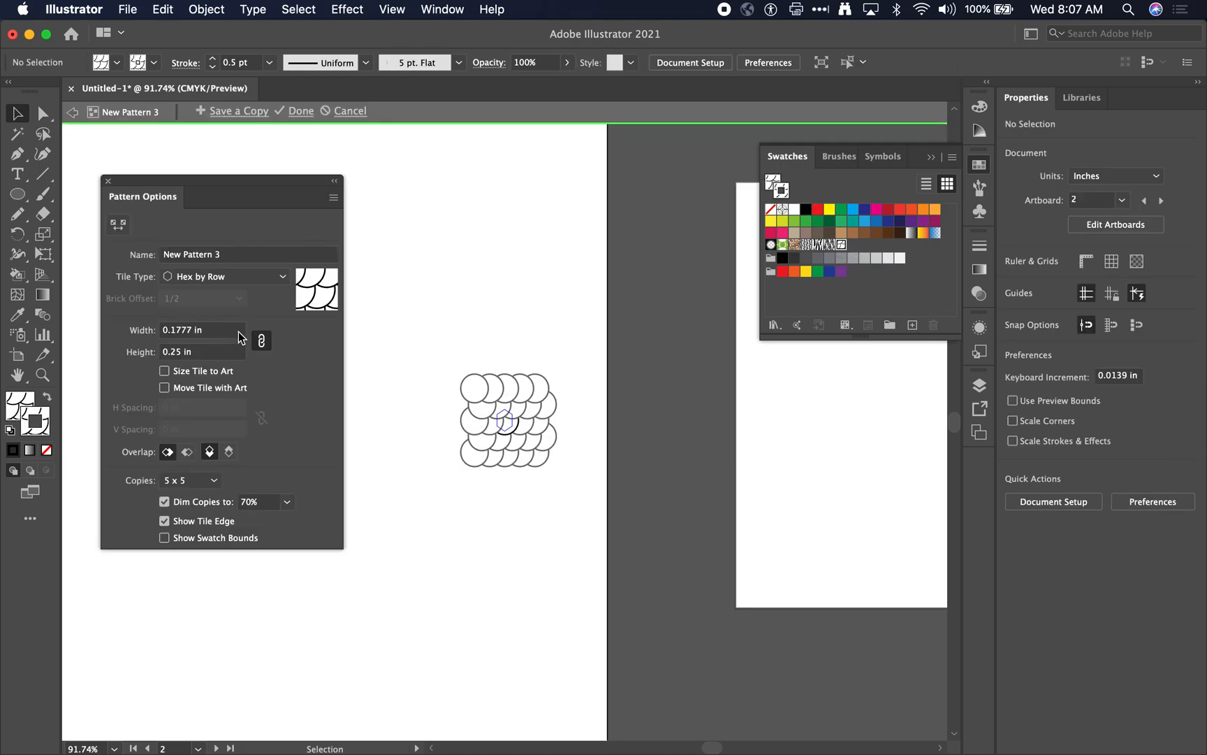
pyautogui.click(220, 349)
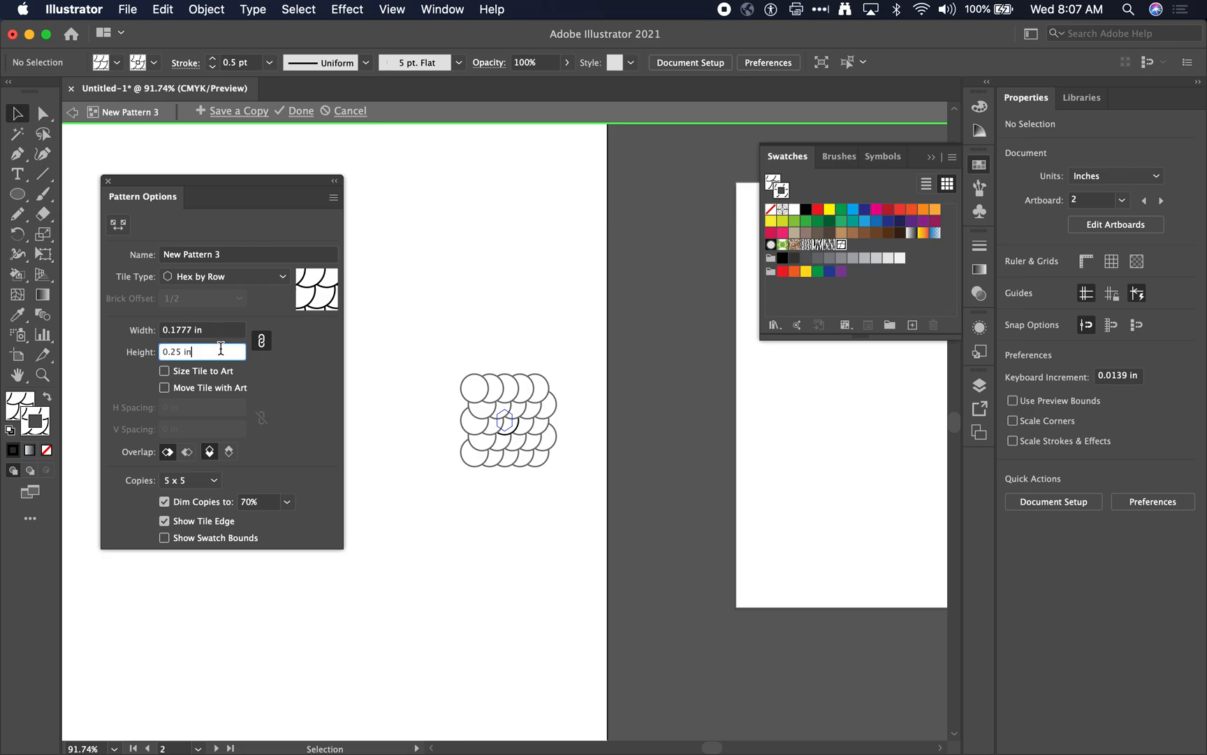
pyautogui.write('/2')
pyautogui.press('Return')
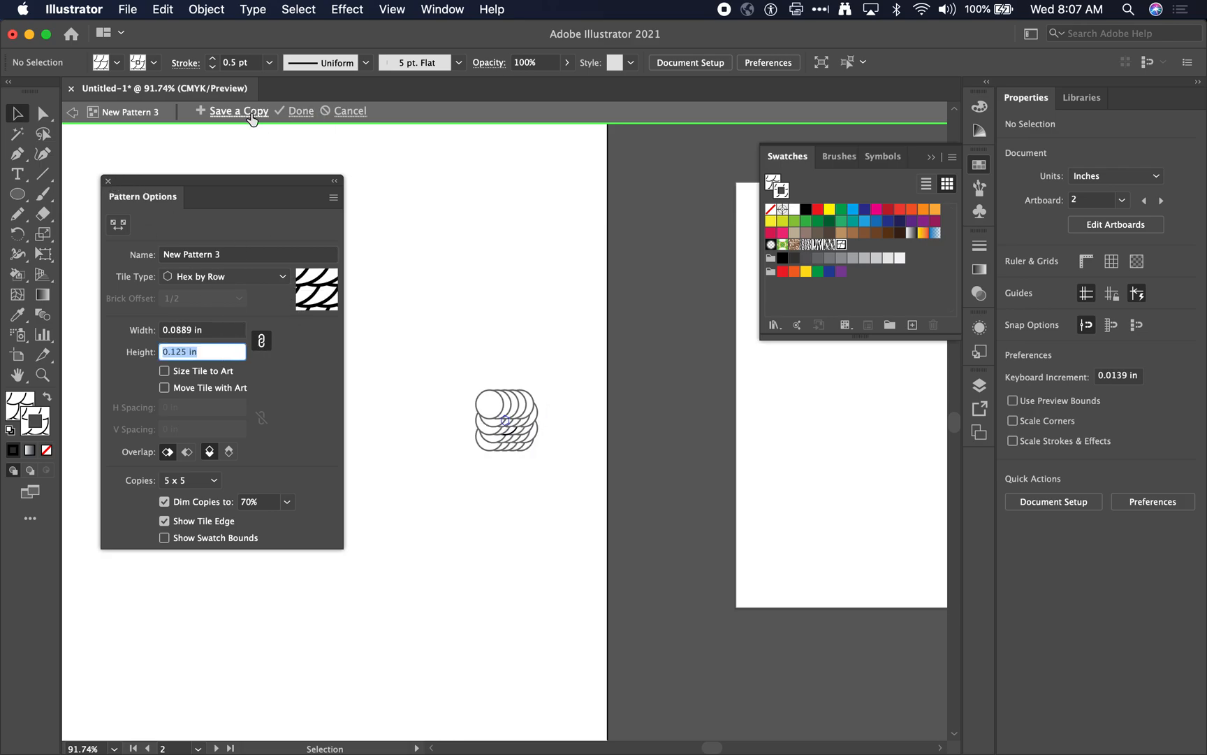
pyautogui.click(305, 112)
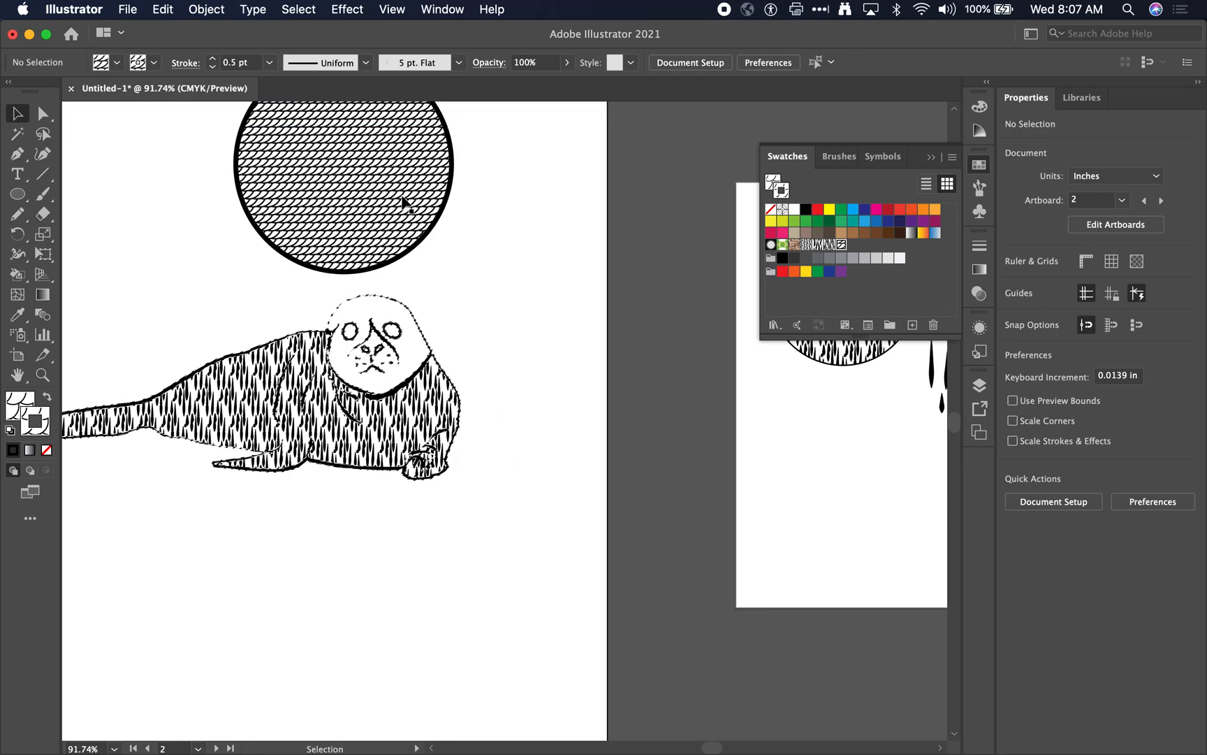
# Inspect the circle's tightened pattern, and set the seal group's stroke color to black.
pyautogui.scroll(5, 392, 196)
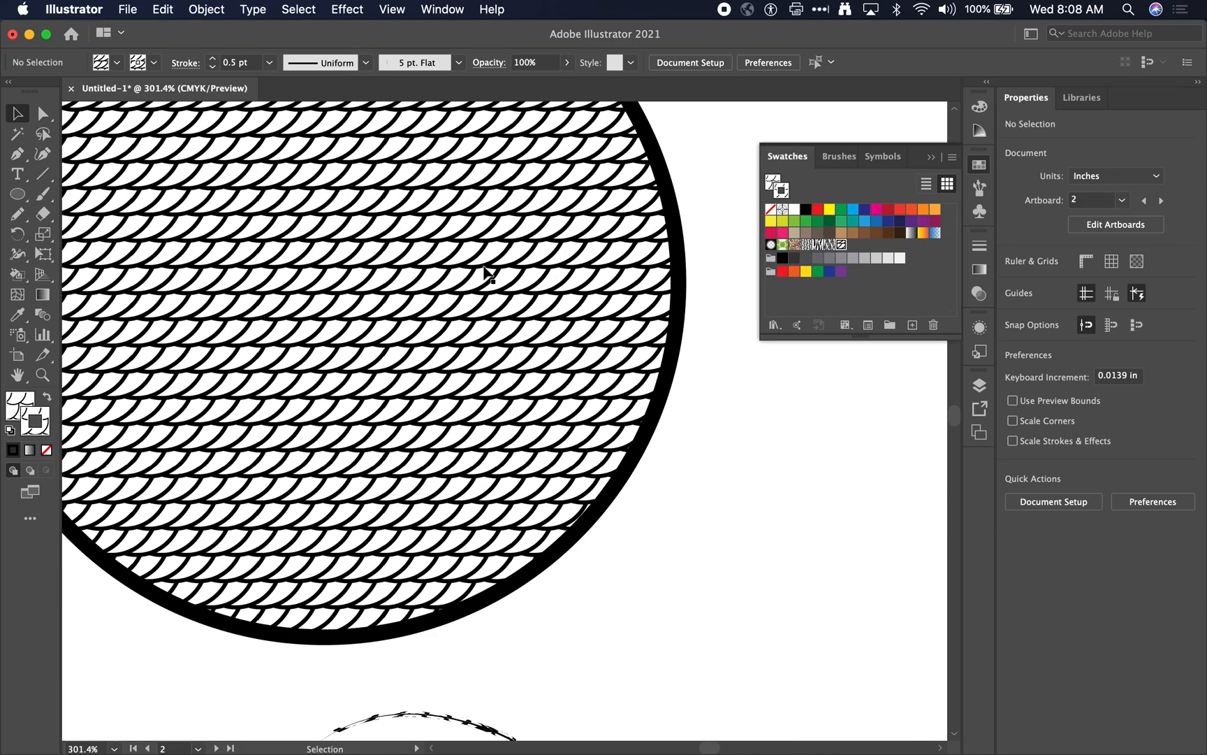
pyautogui.scroll(-2, 481, 280)
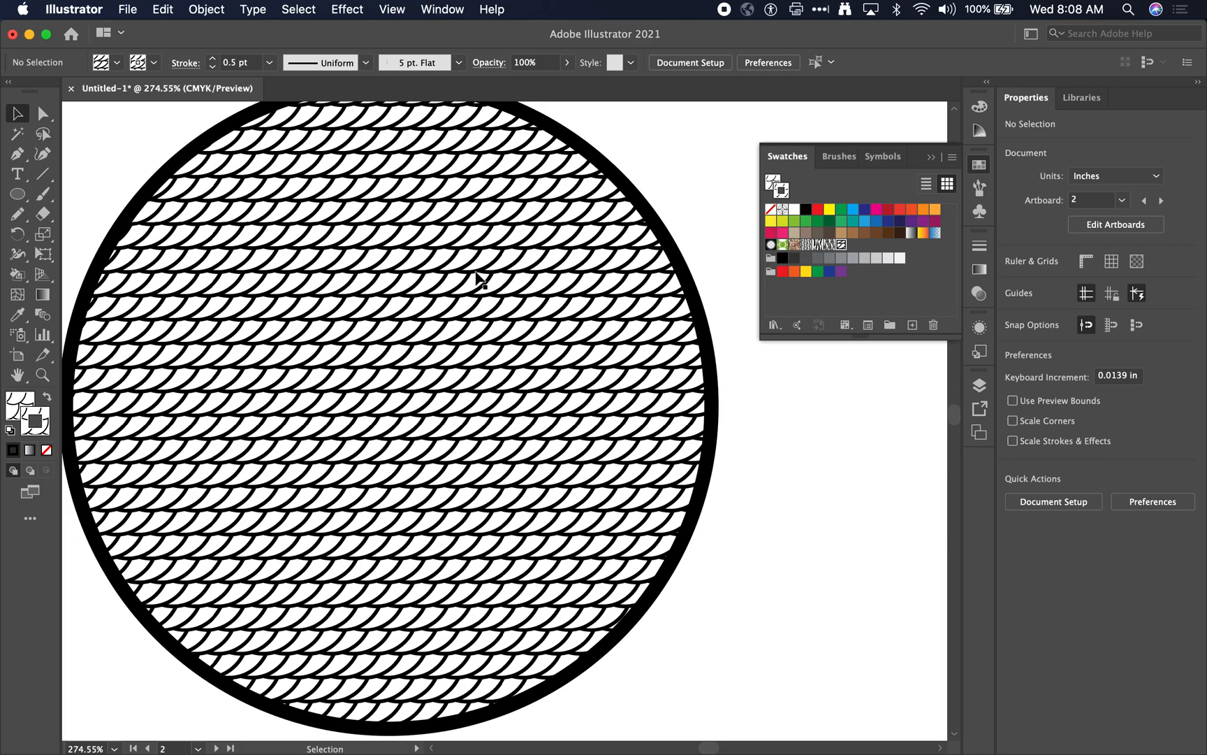
pyautogui.scroll(-5, 479, 279)
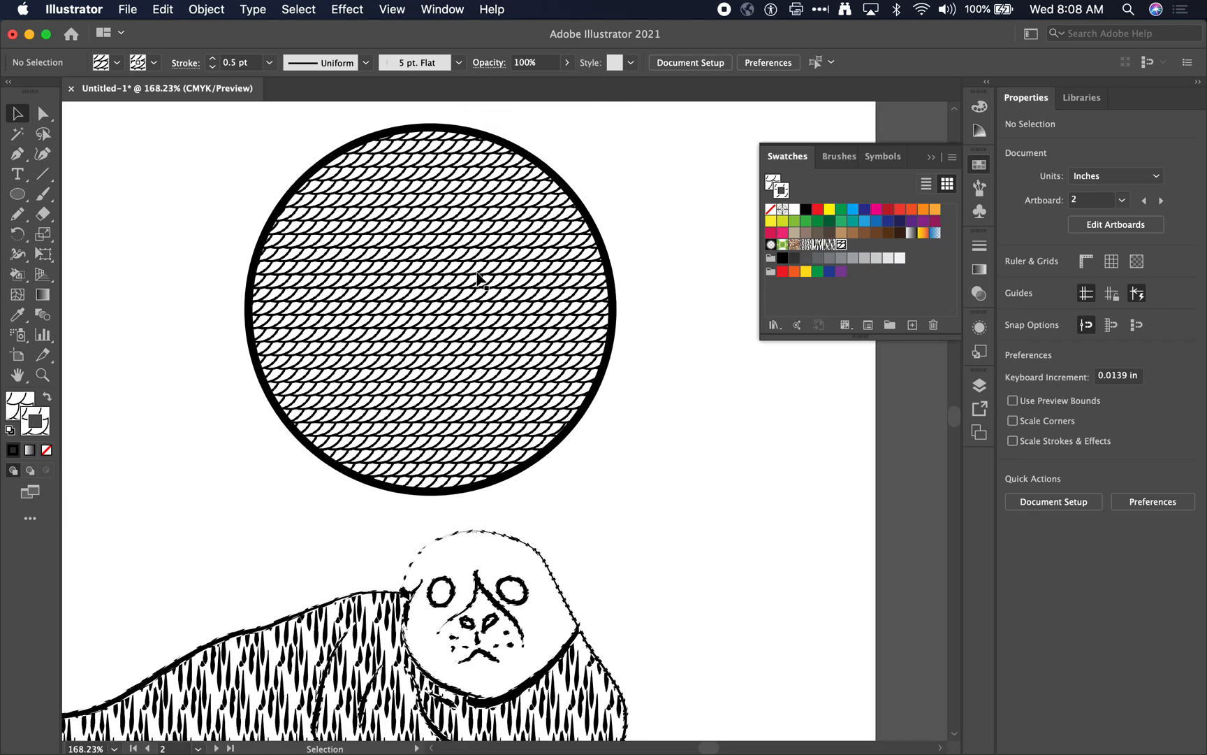
pyautogui.scroll(-3, 631, 320)
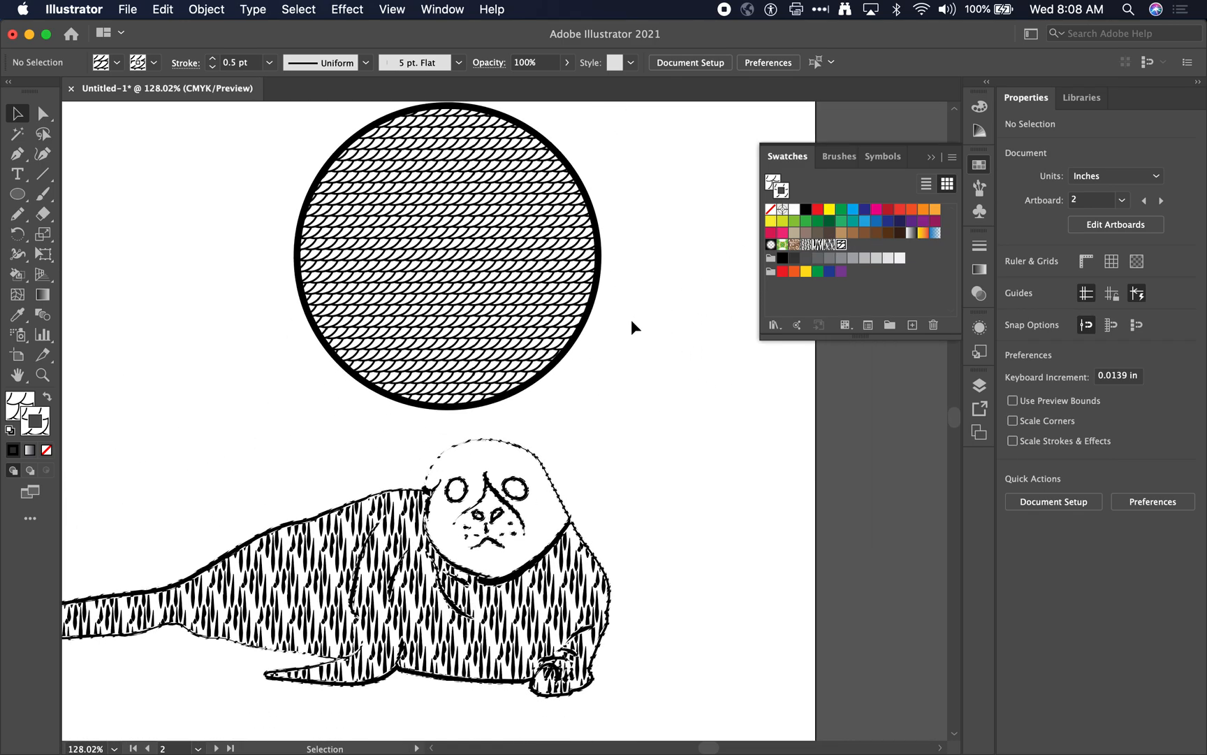
pyautogui.click(503, 435)
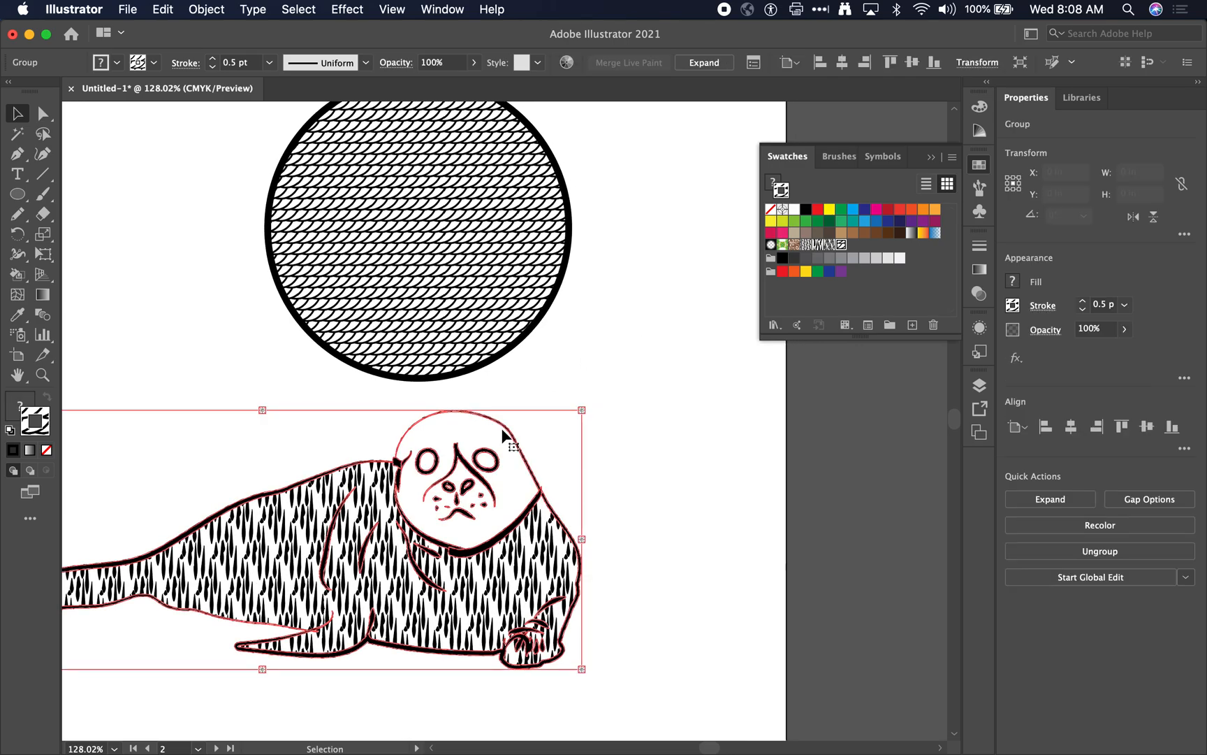
pyautogui.click(806, 209)
pyautogui.scroll(5, 515, 453)
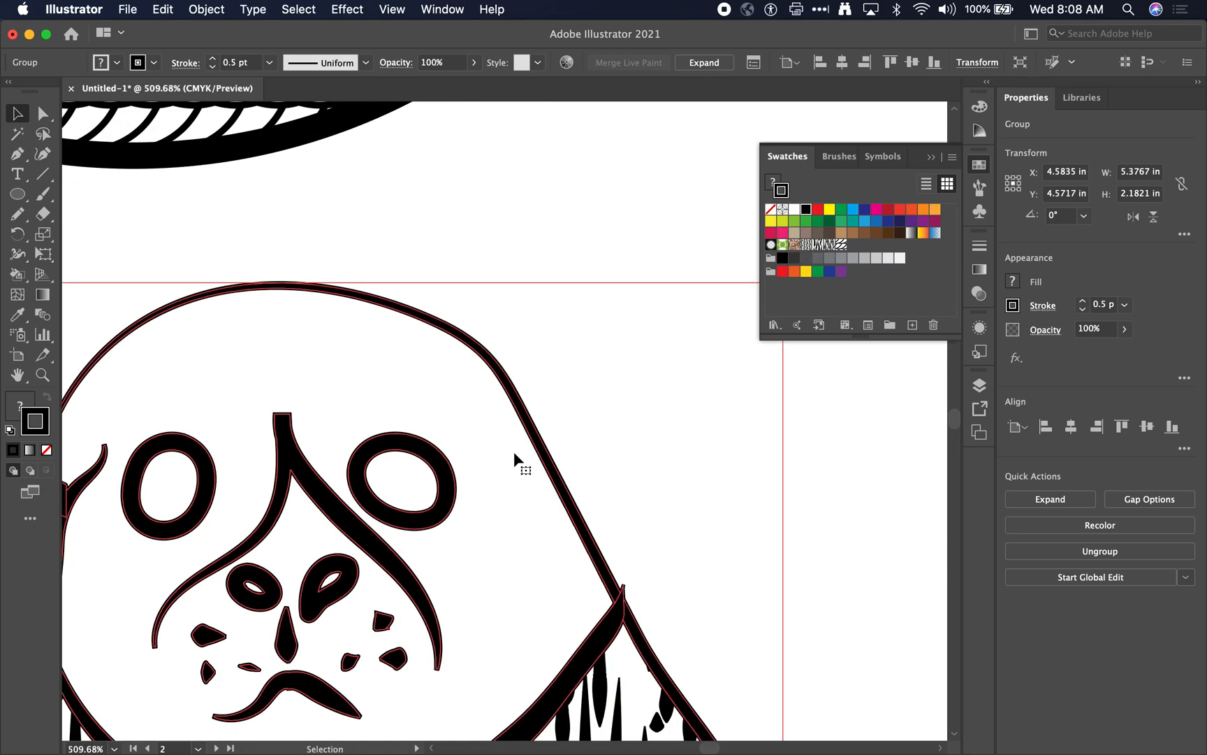
pyautogui.scroll(-8, 513, 452)
pyautogui.click(580, 433)
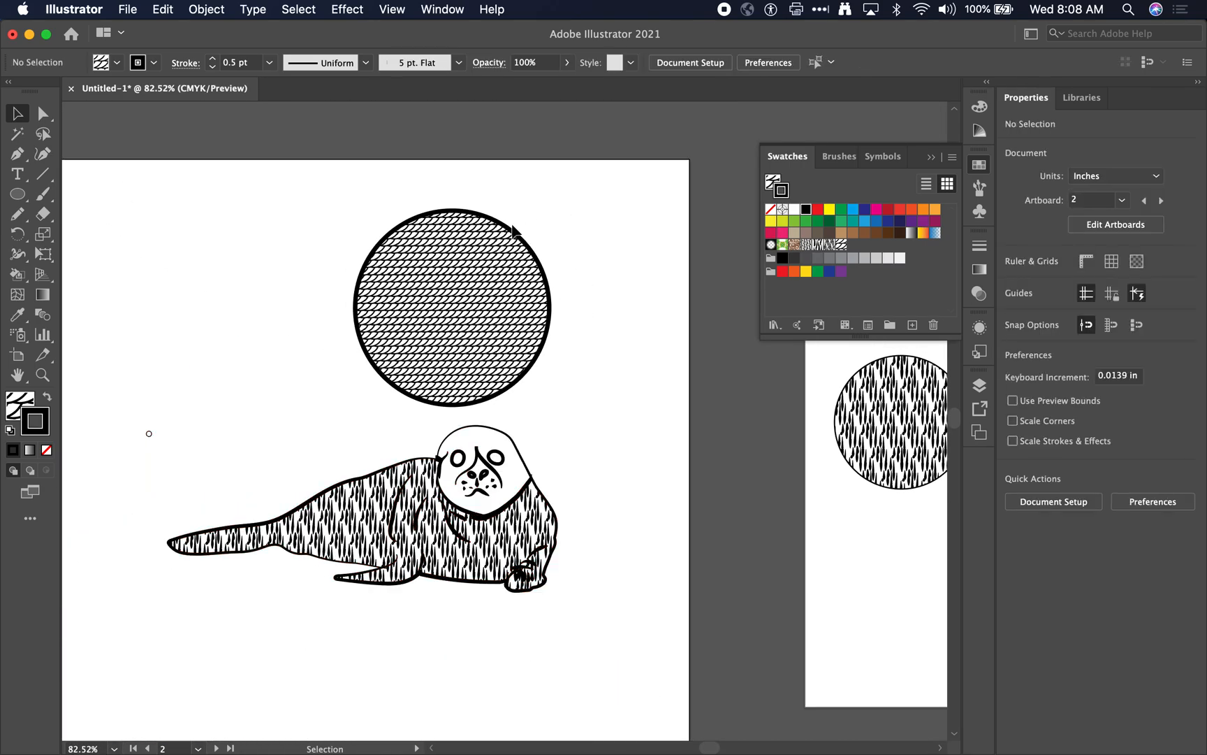
# Draw a circle about 2.28 in wide above the seal's tail with the tightened overlapping-circle pattern, and make its fill active.
pyautogui.hscroll(-2, 332, 418)
pyautogui.hscroll(-2, 332, 419)
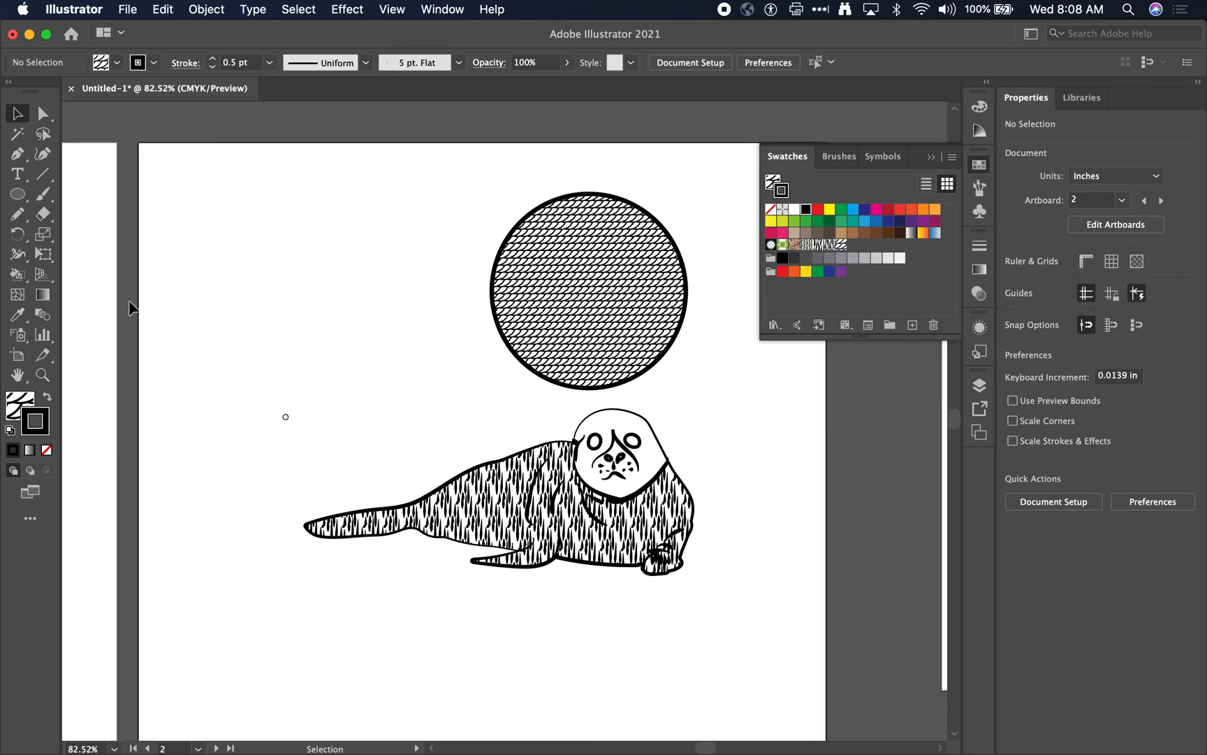
pyautogui.click(19, 193)
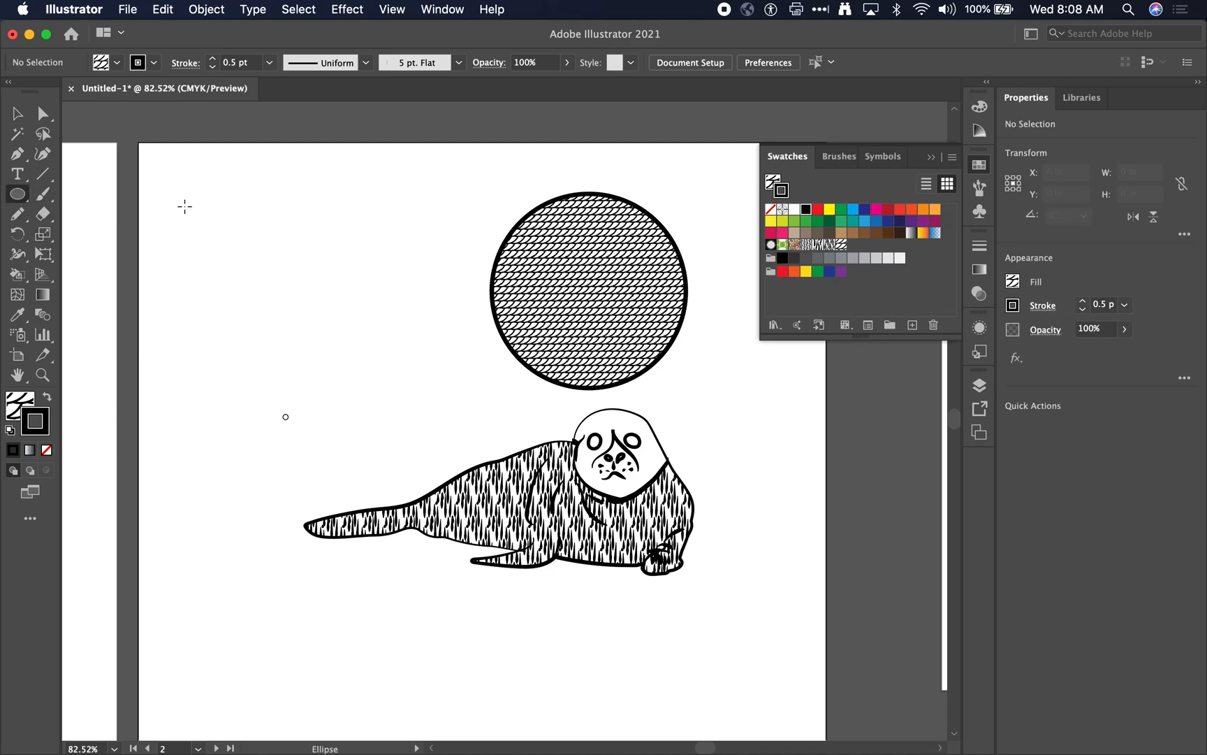
pyautogui.moveTo(192, 213); pyautogui.dragTo(367, 388)
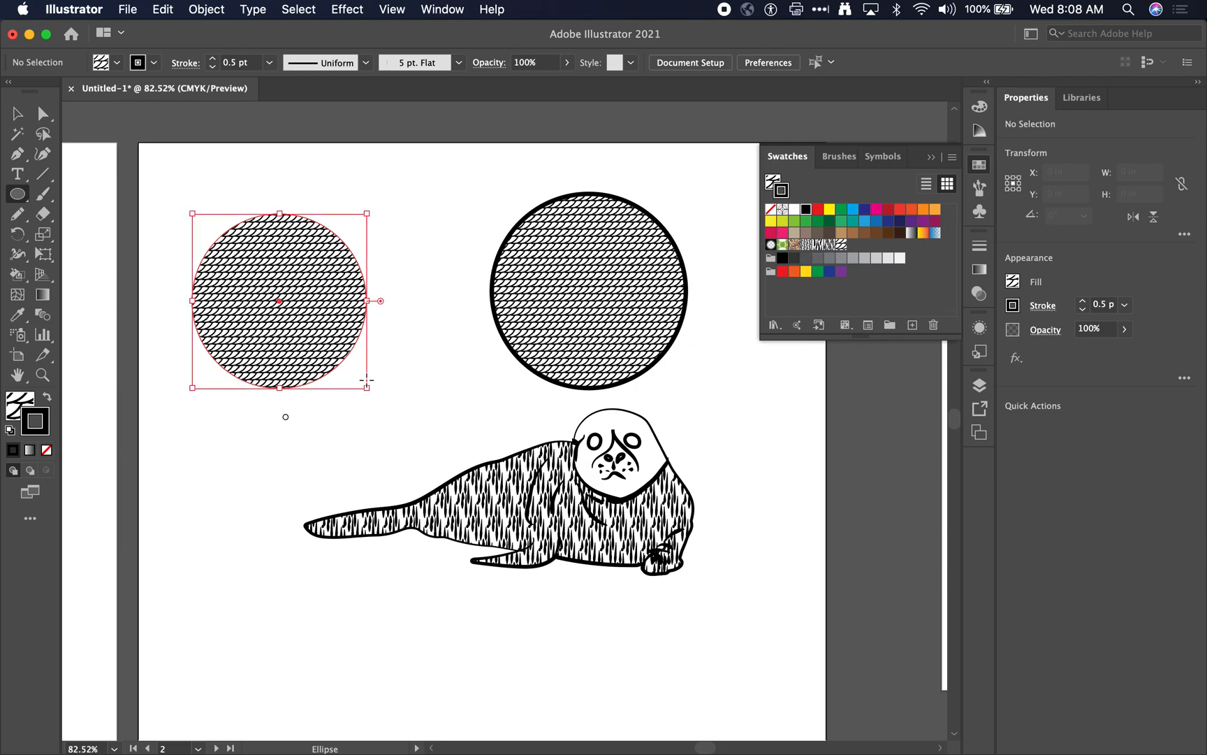
pyautogui.click(17, 402)
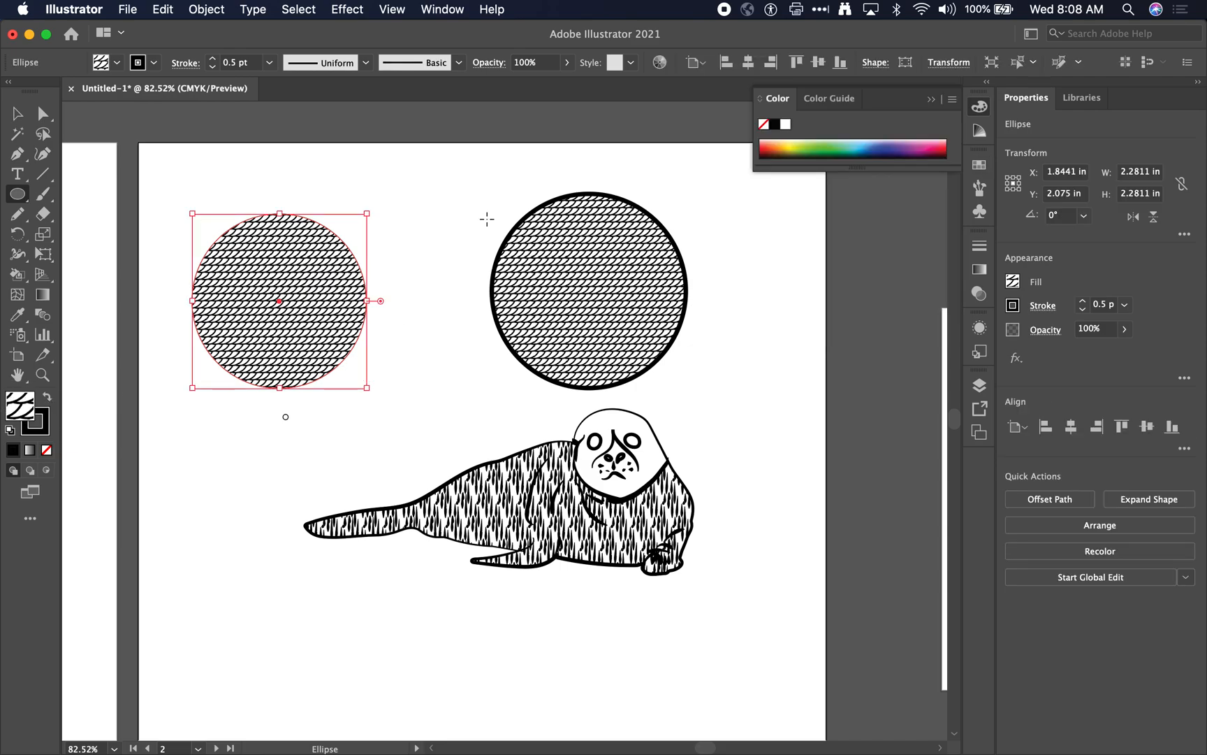